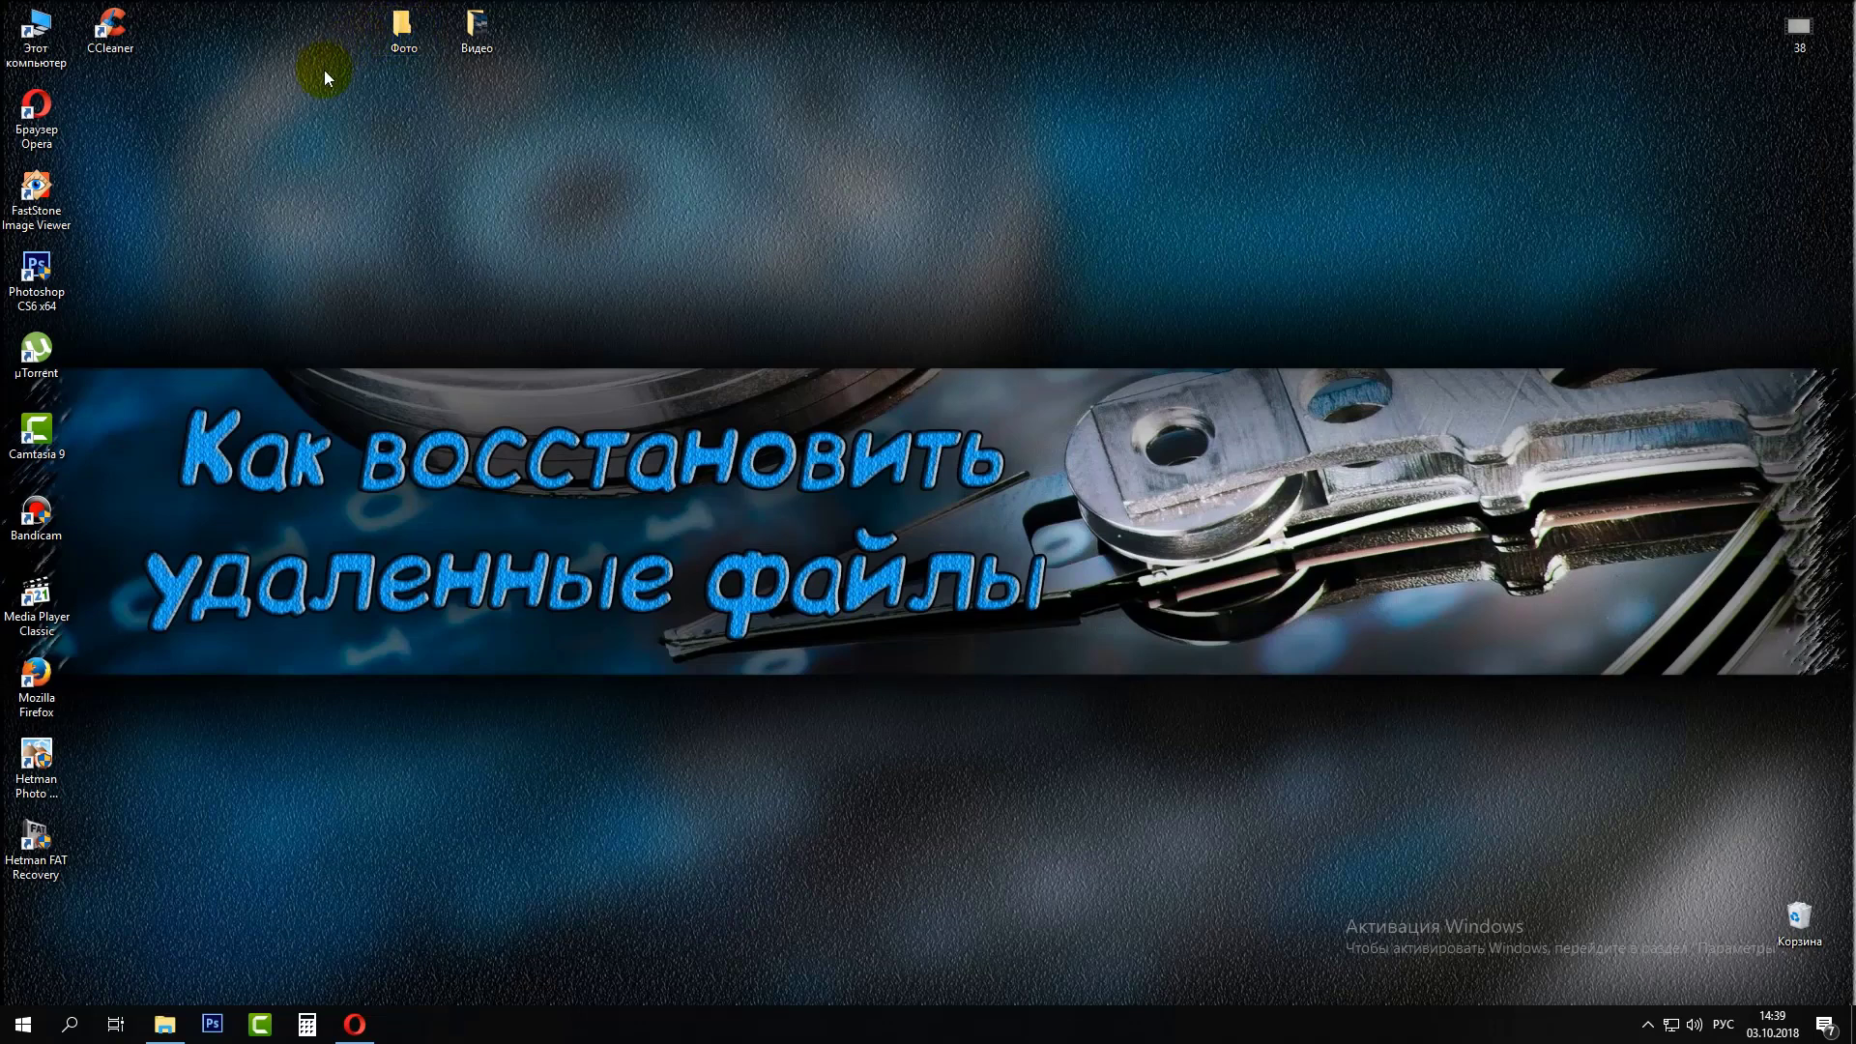
# Copy the Фото and Видео folders from the desktop to the USB drive (I:)
pyautogui.doubleClick(36, 34)
pyautogui.moveTo(737, 249); pyautogui.dragTo(829, 165)
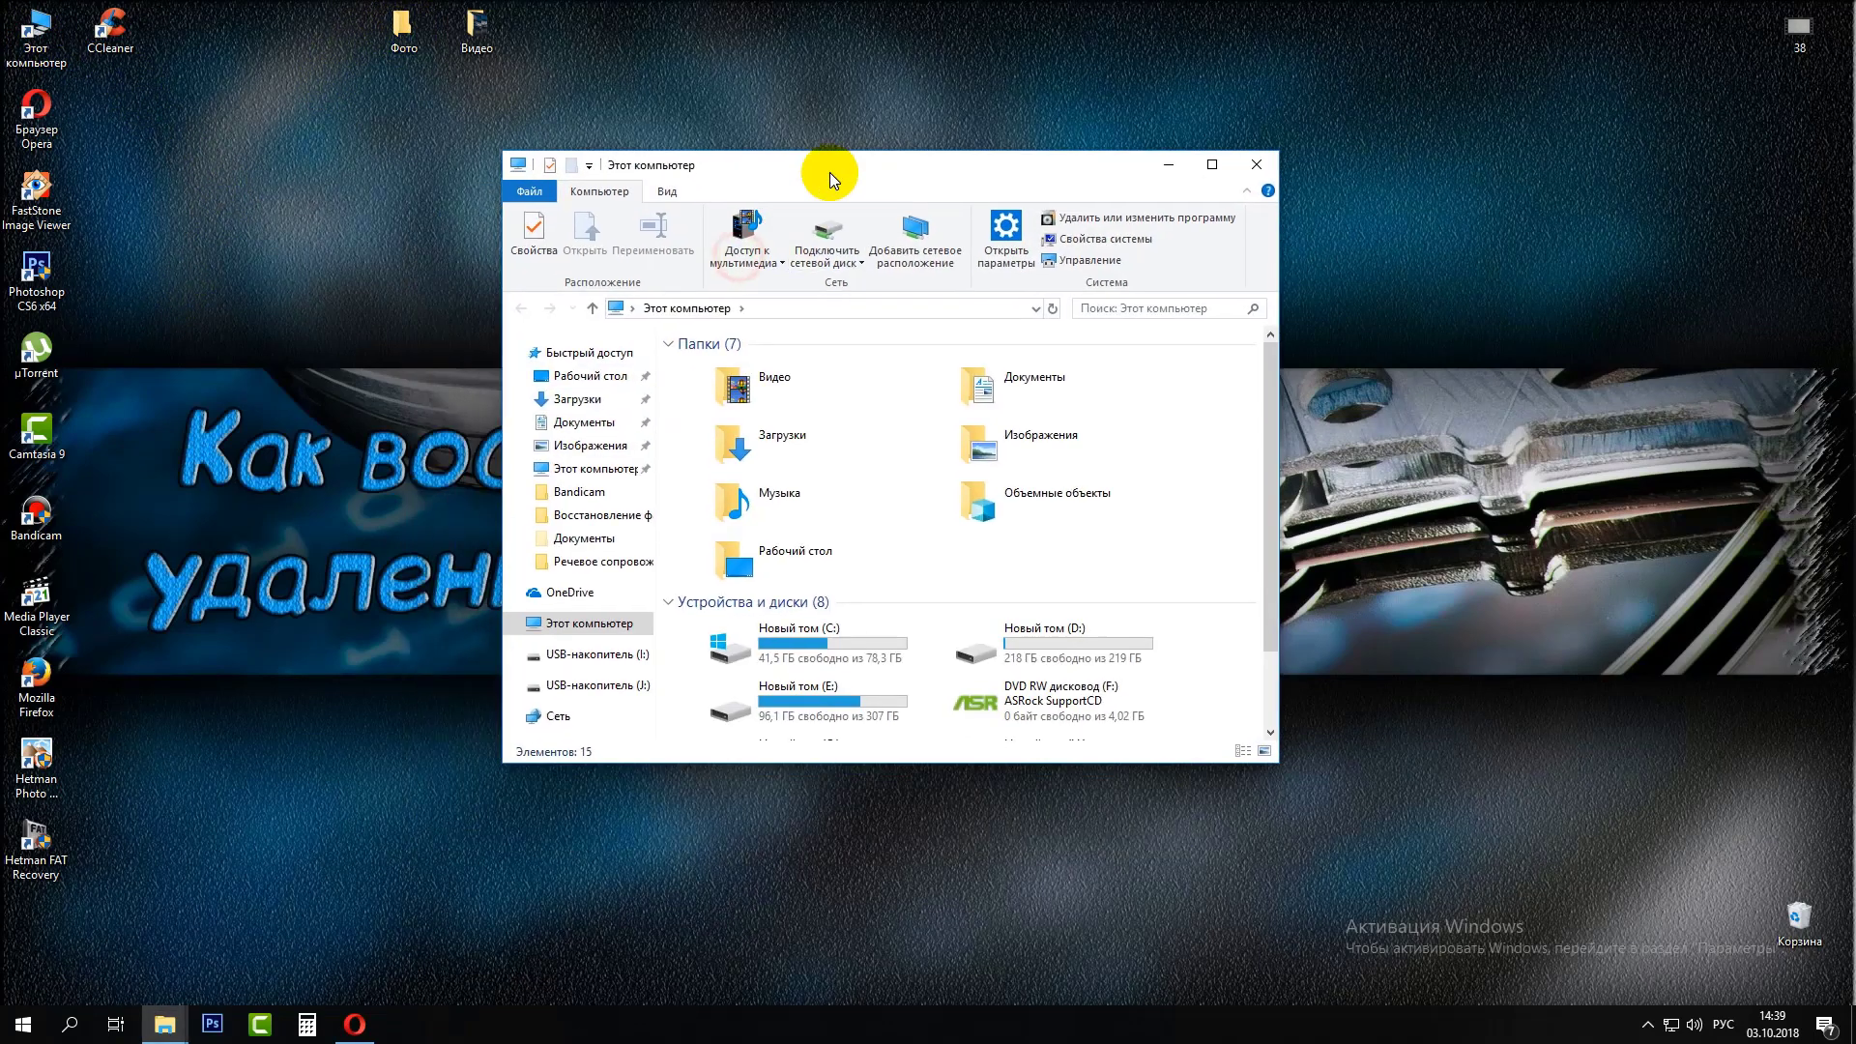
pyautogui.scroll(-2, 759, 638)
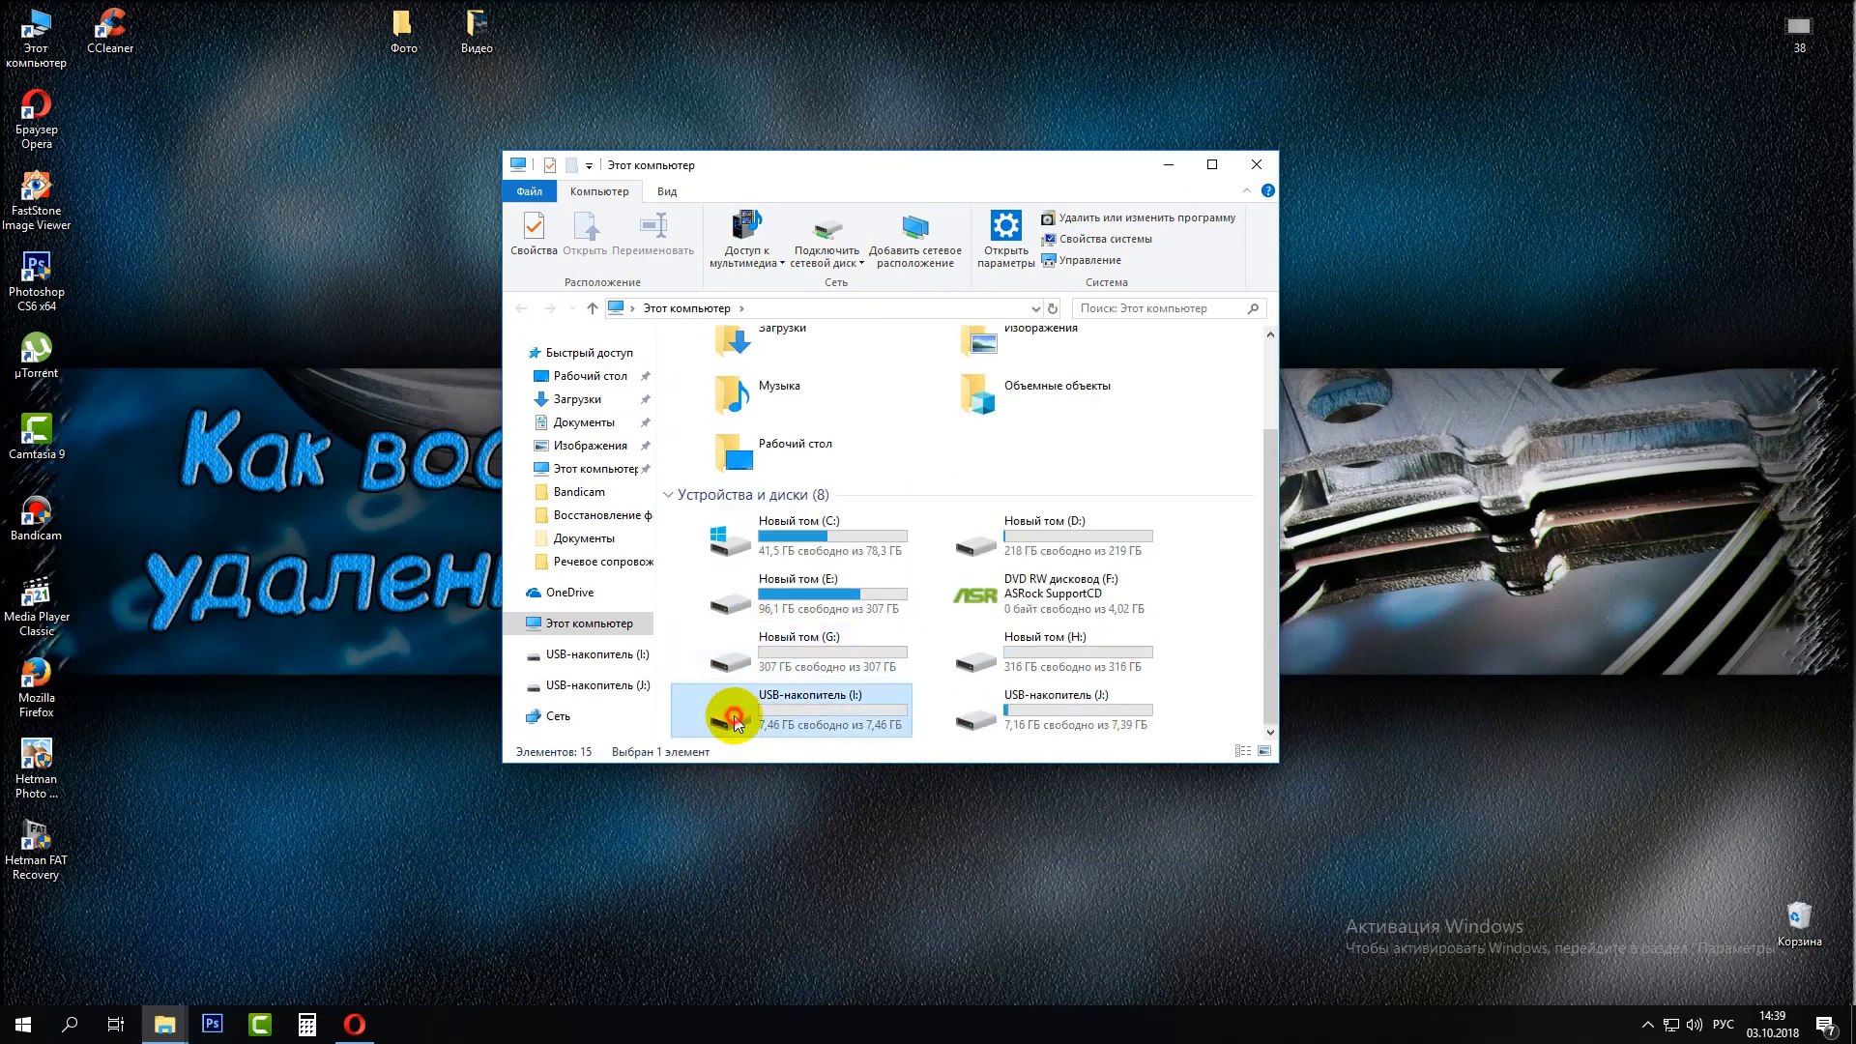
pyautogui.doubleClick(720, 721)
pyautogui.moveTo(327, 21); pyautogui.dragTo(512, 56)
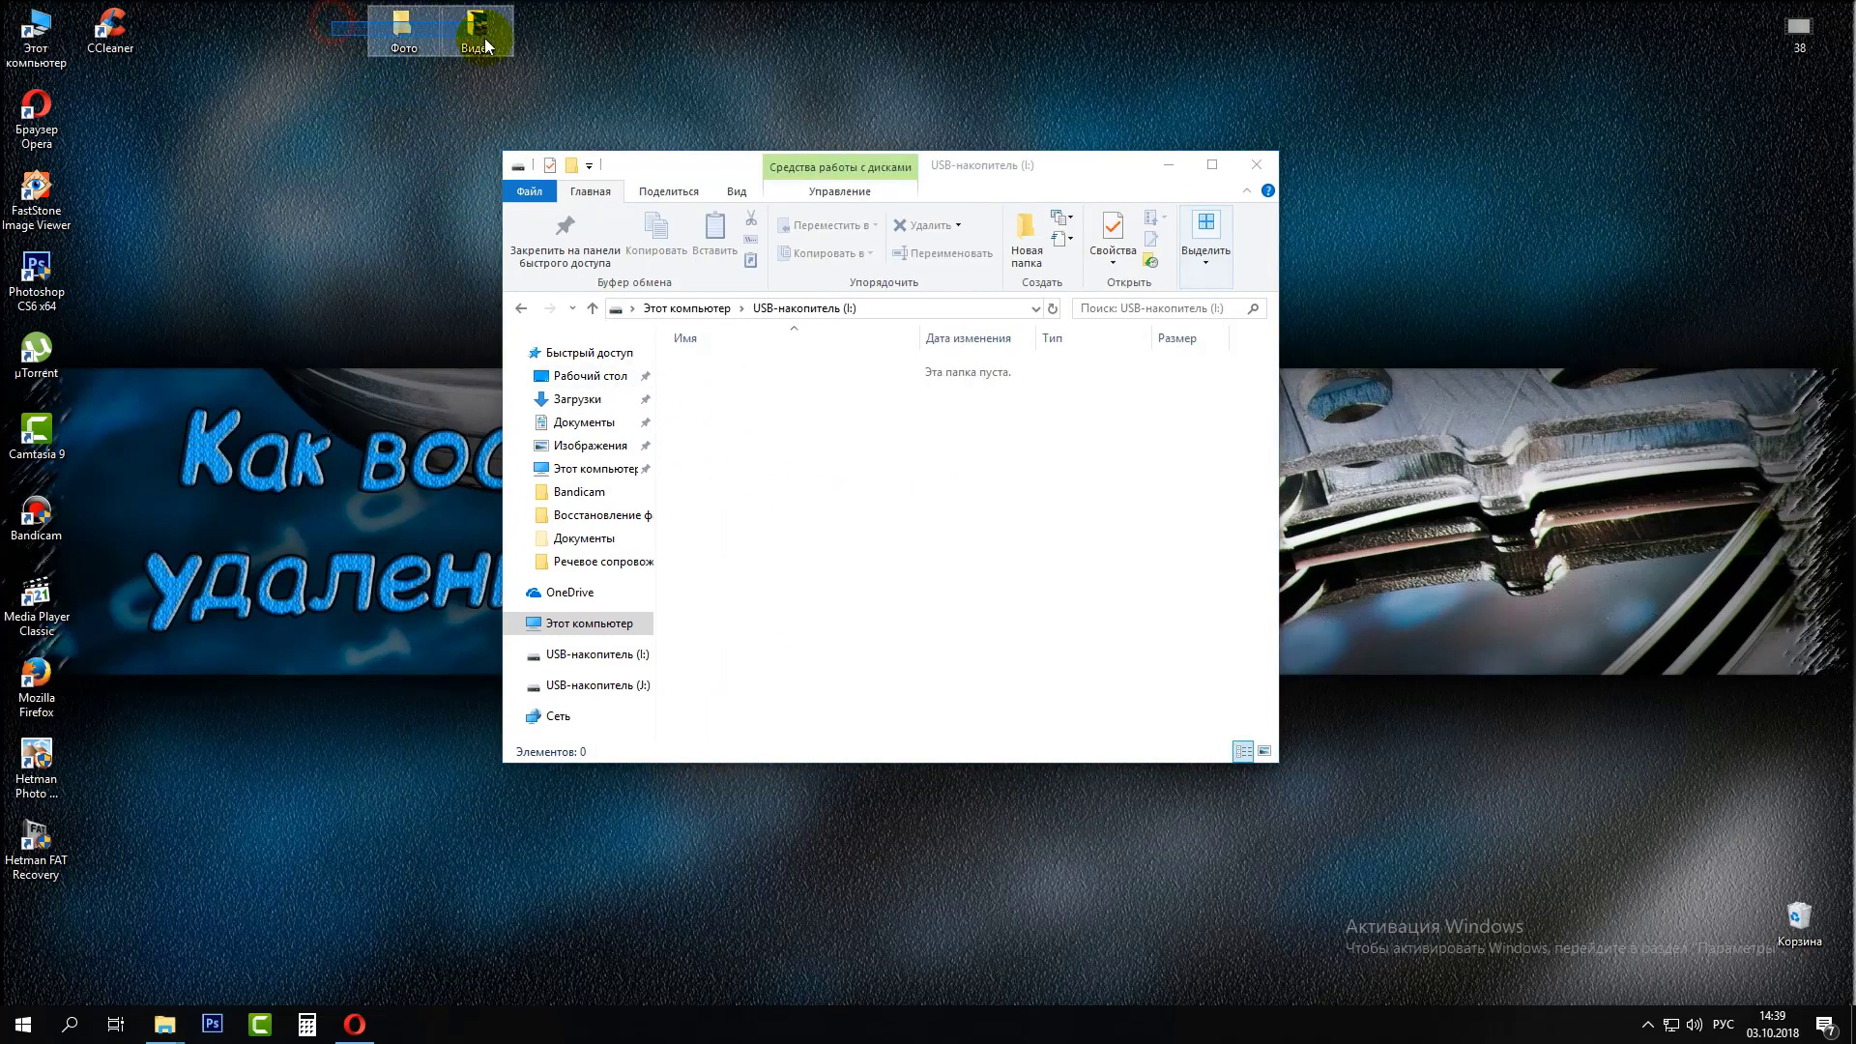
pyautogui.moveTo(404, 23); pyautogui.dragTo(731, 458)
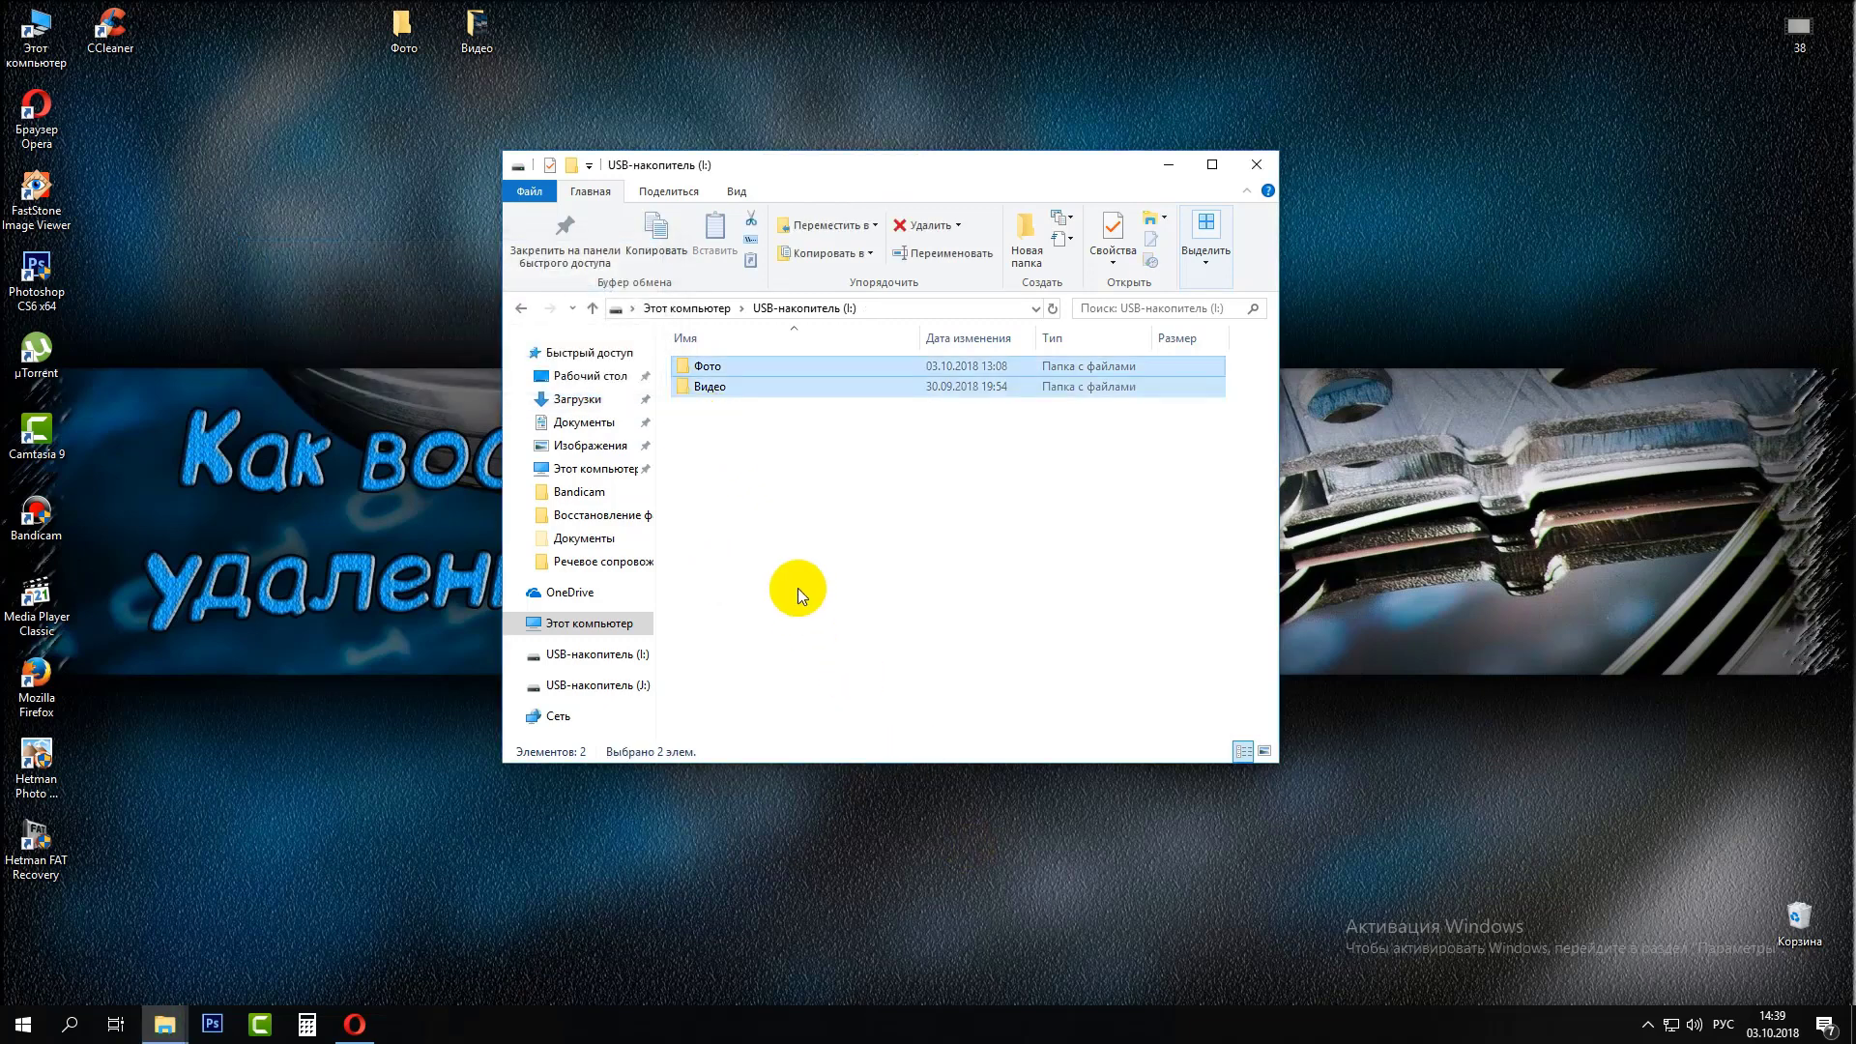
# Look through the files in the Видео and Фото folders on the USB drive
pyautogui.click(773, 511)
pyautogui.doubleClick(681, 392)
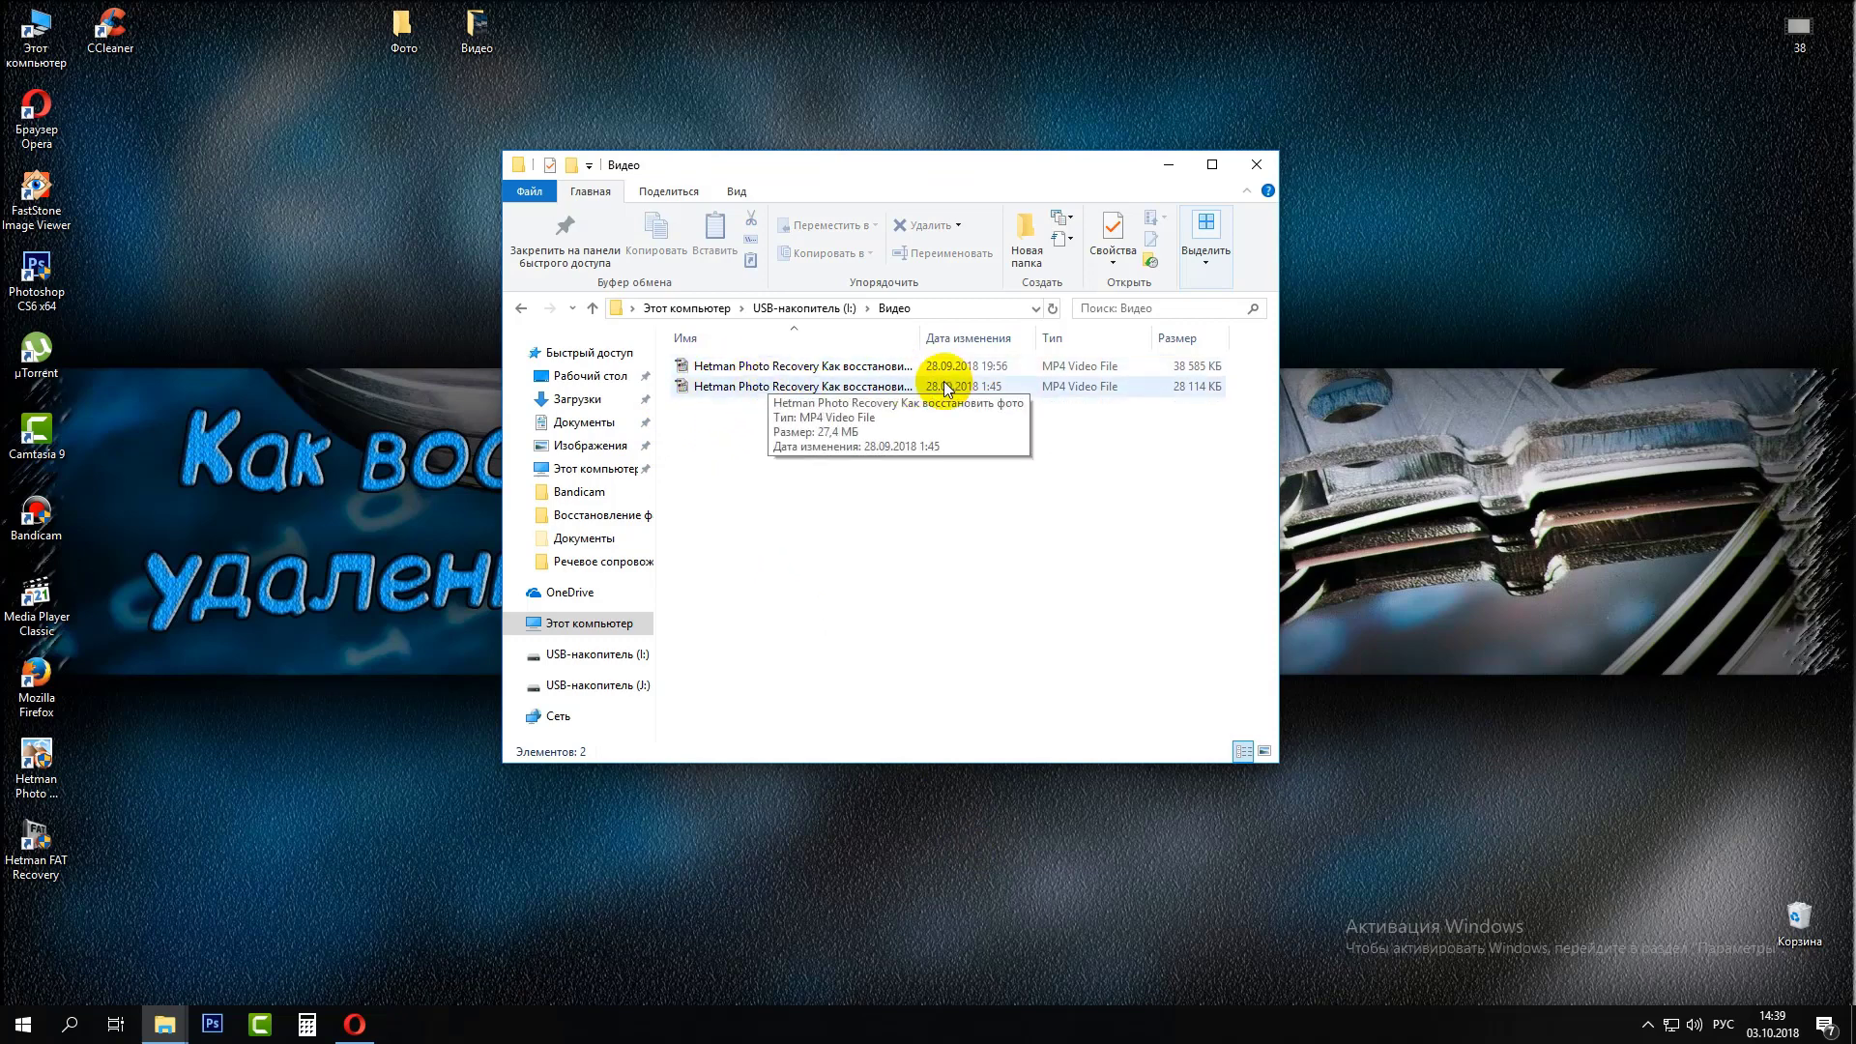
pyautogui.click(518, 312)
pyautogui.doubleClick(685, 385)
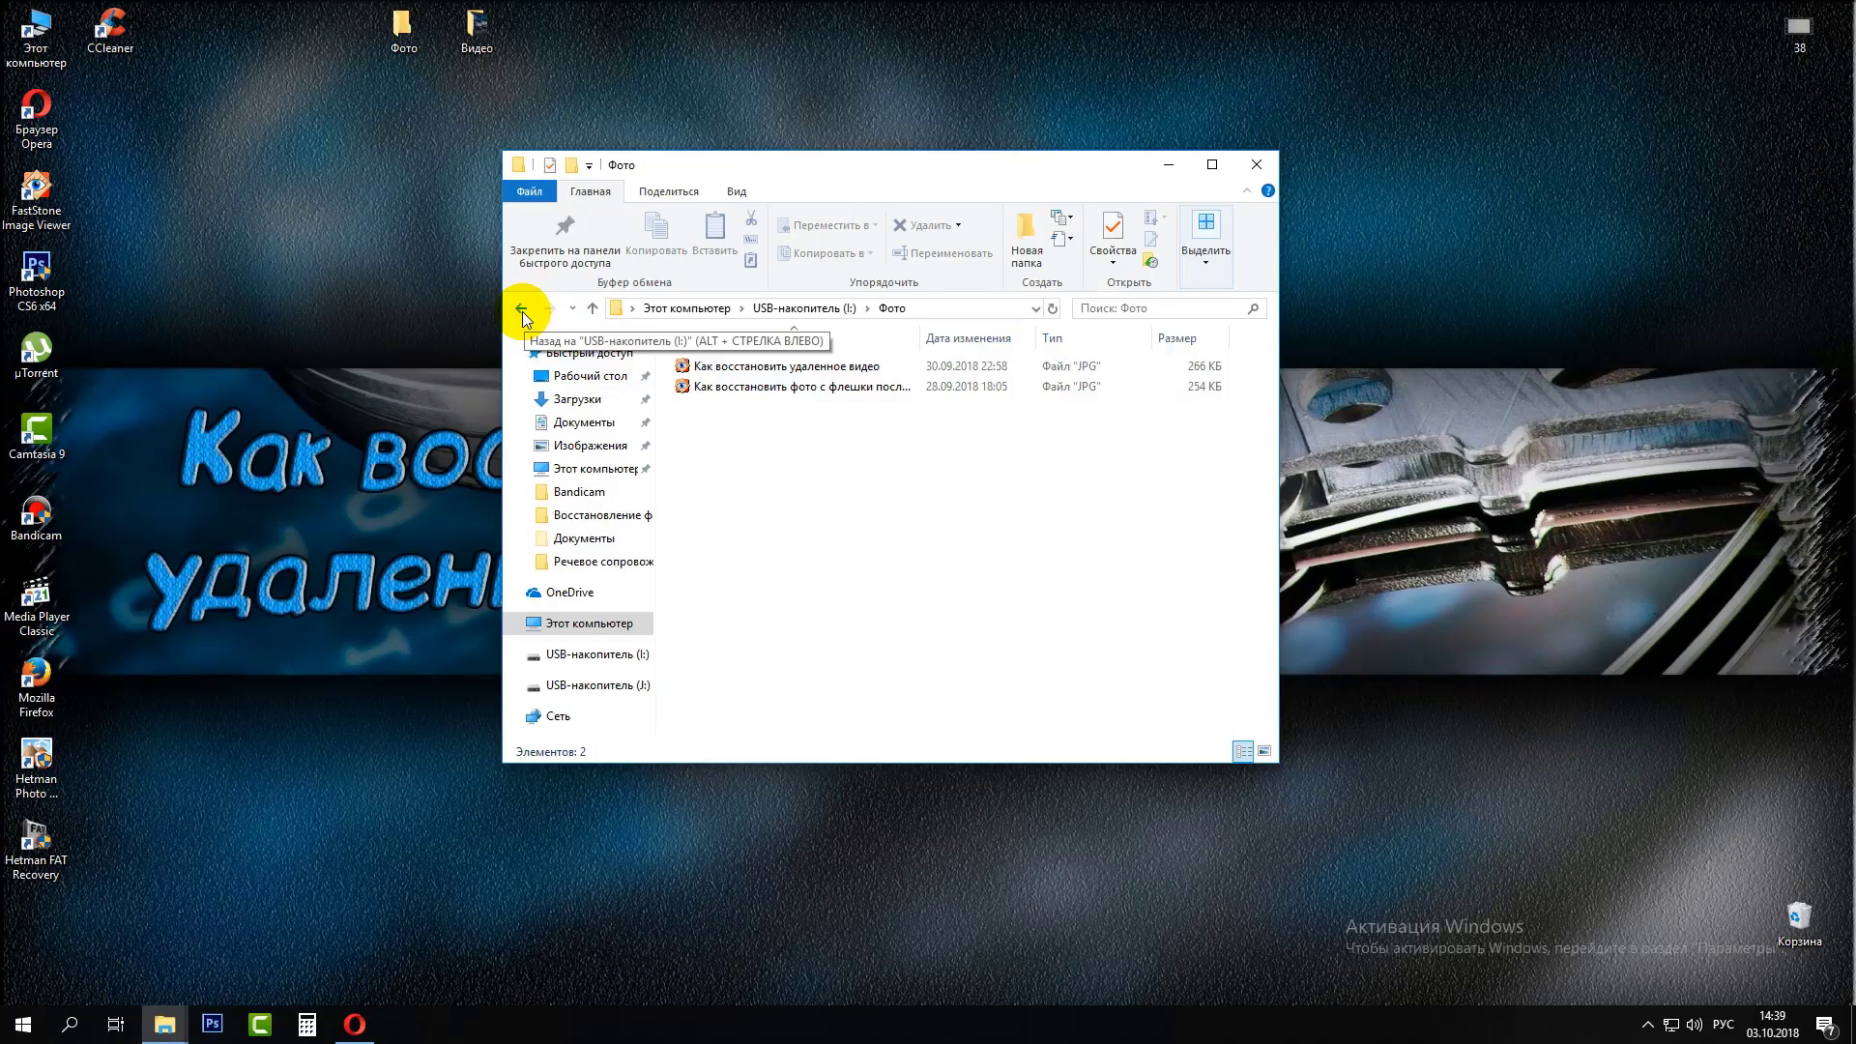
pyautogui.click(521, 307)
# Quick-format the USB drive (I:) as FAT32 with a 4096-byte allocation unit and close the format dialog
pyautogui.click(521, 307)
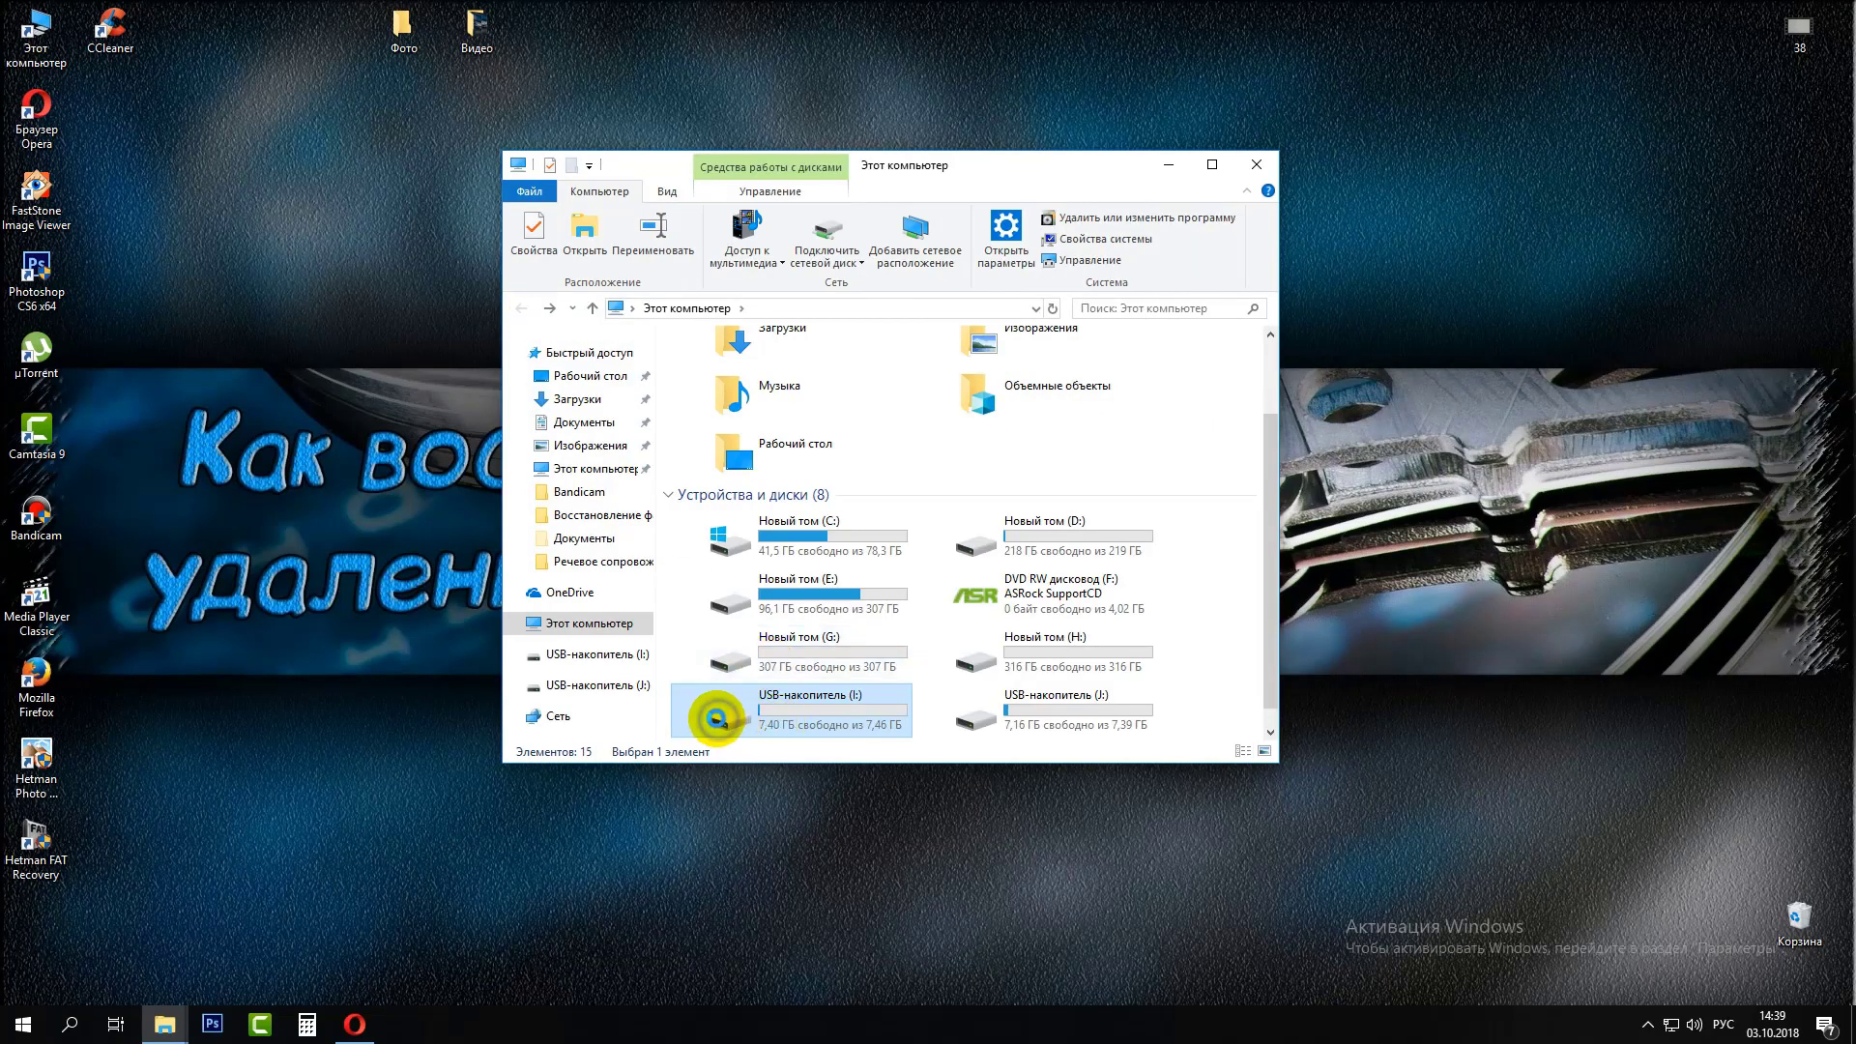
pyautogui.rightClick(719, 720)
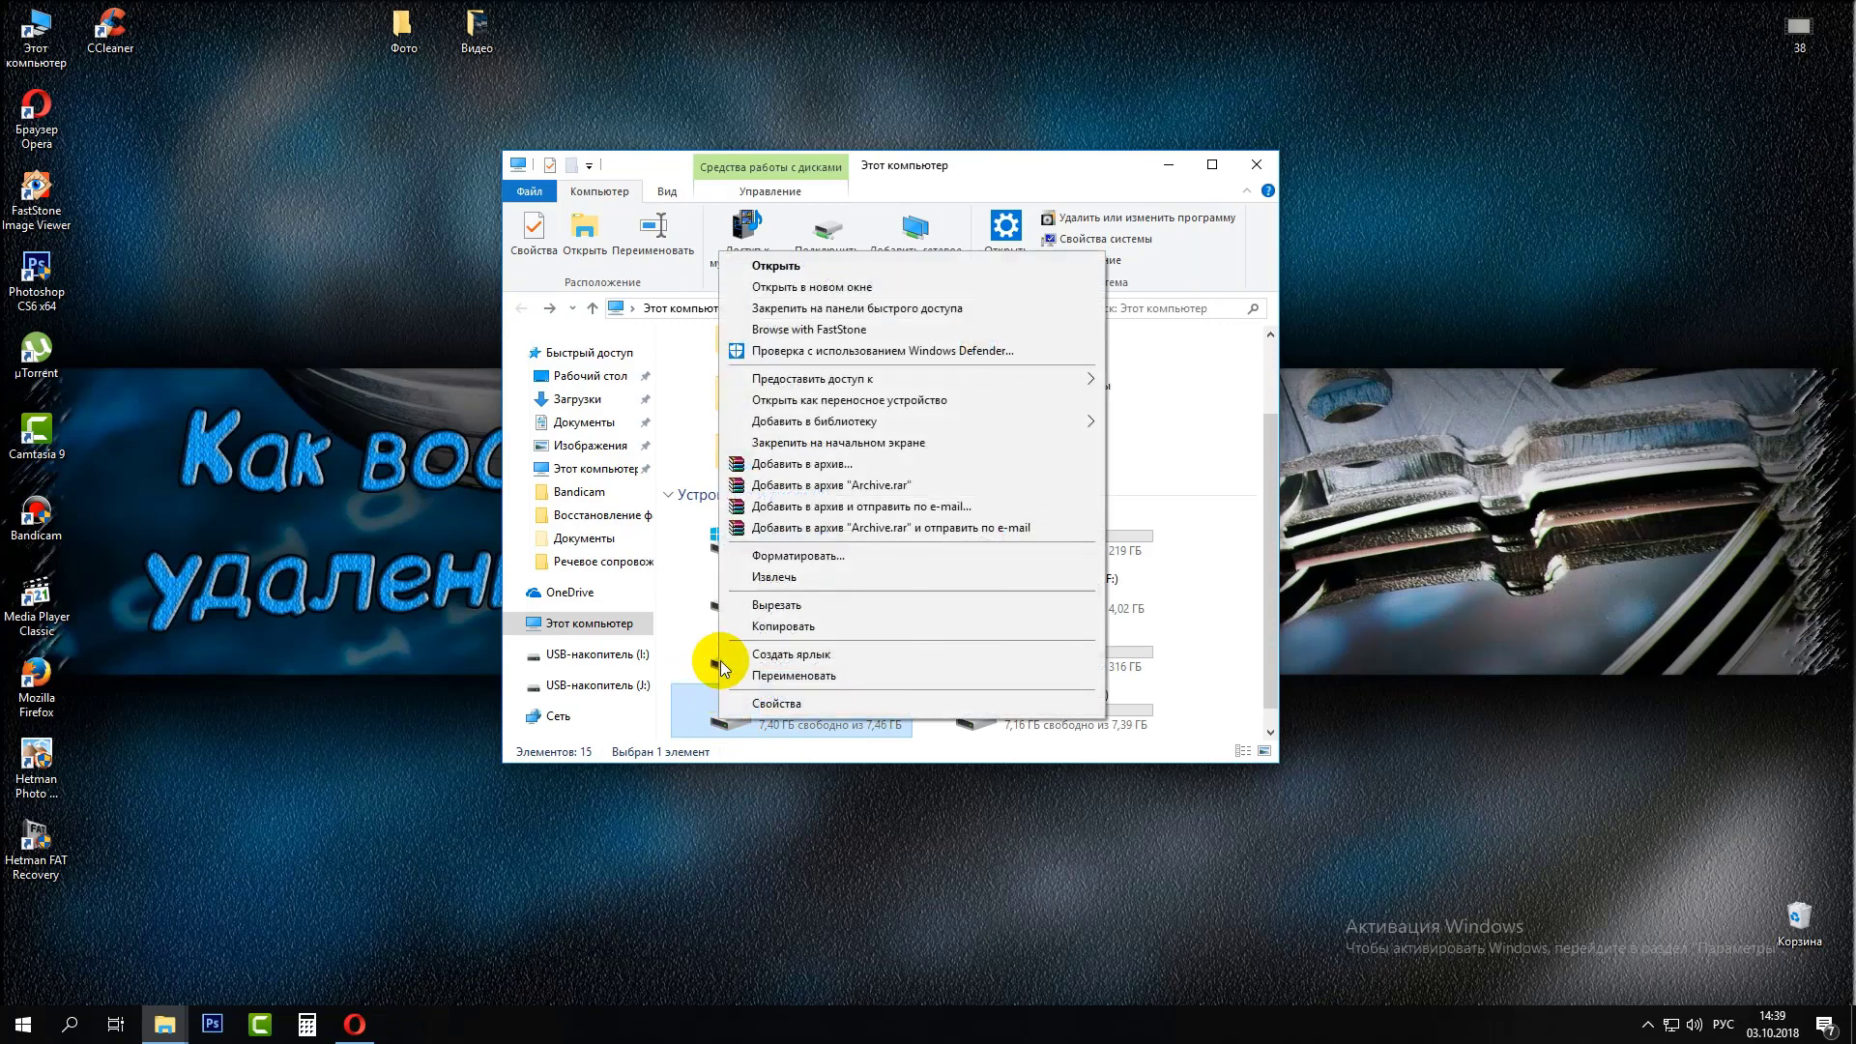
pyautogui.click(785, 558)
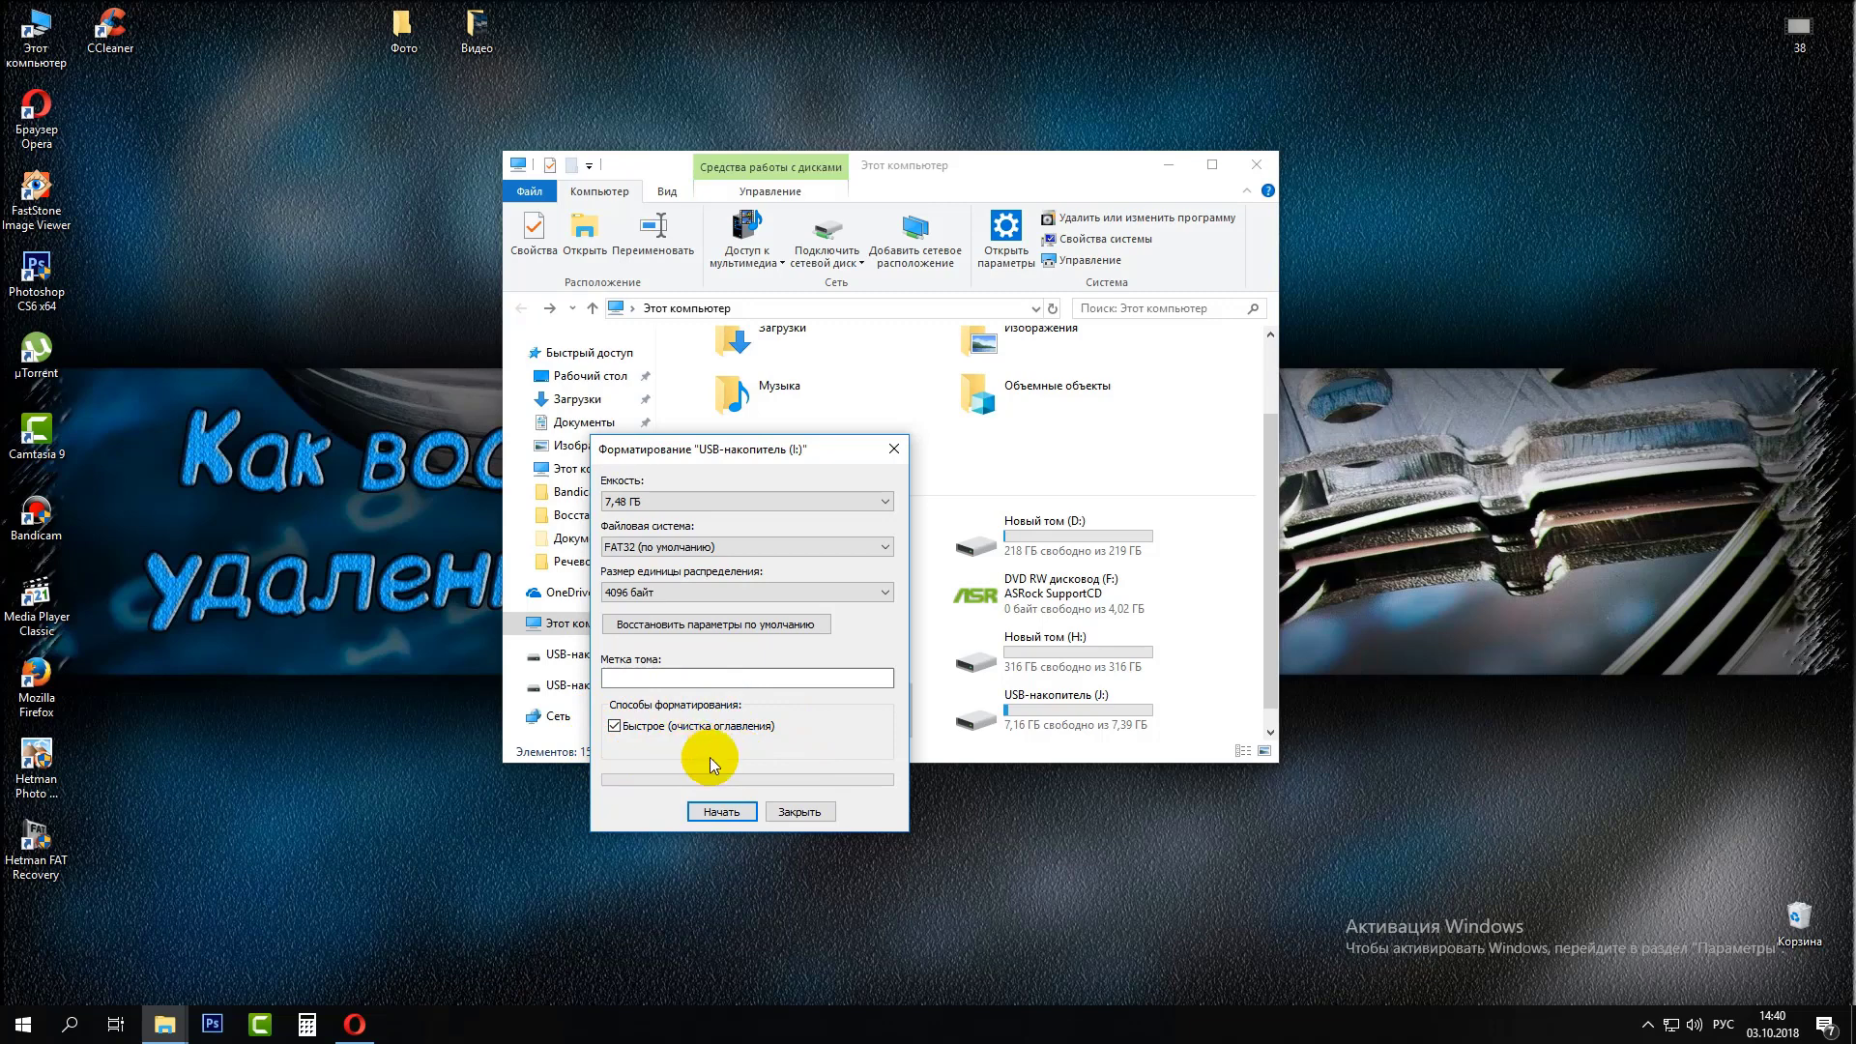
pyautogui.click(715, 812)
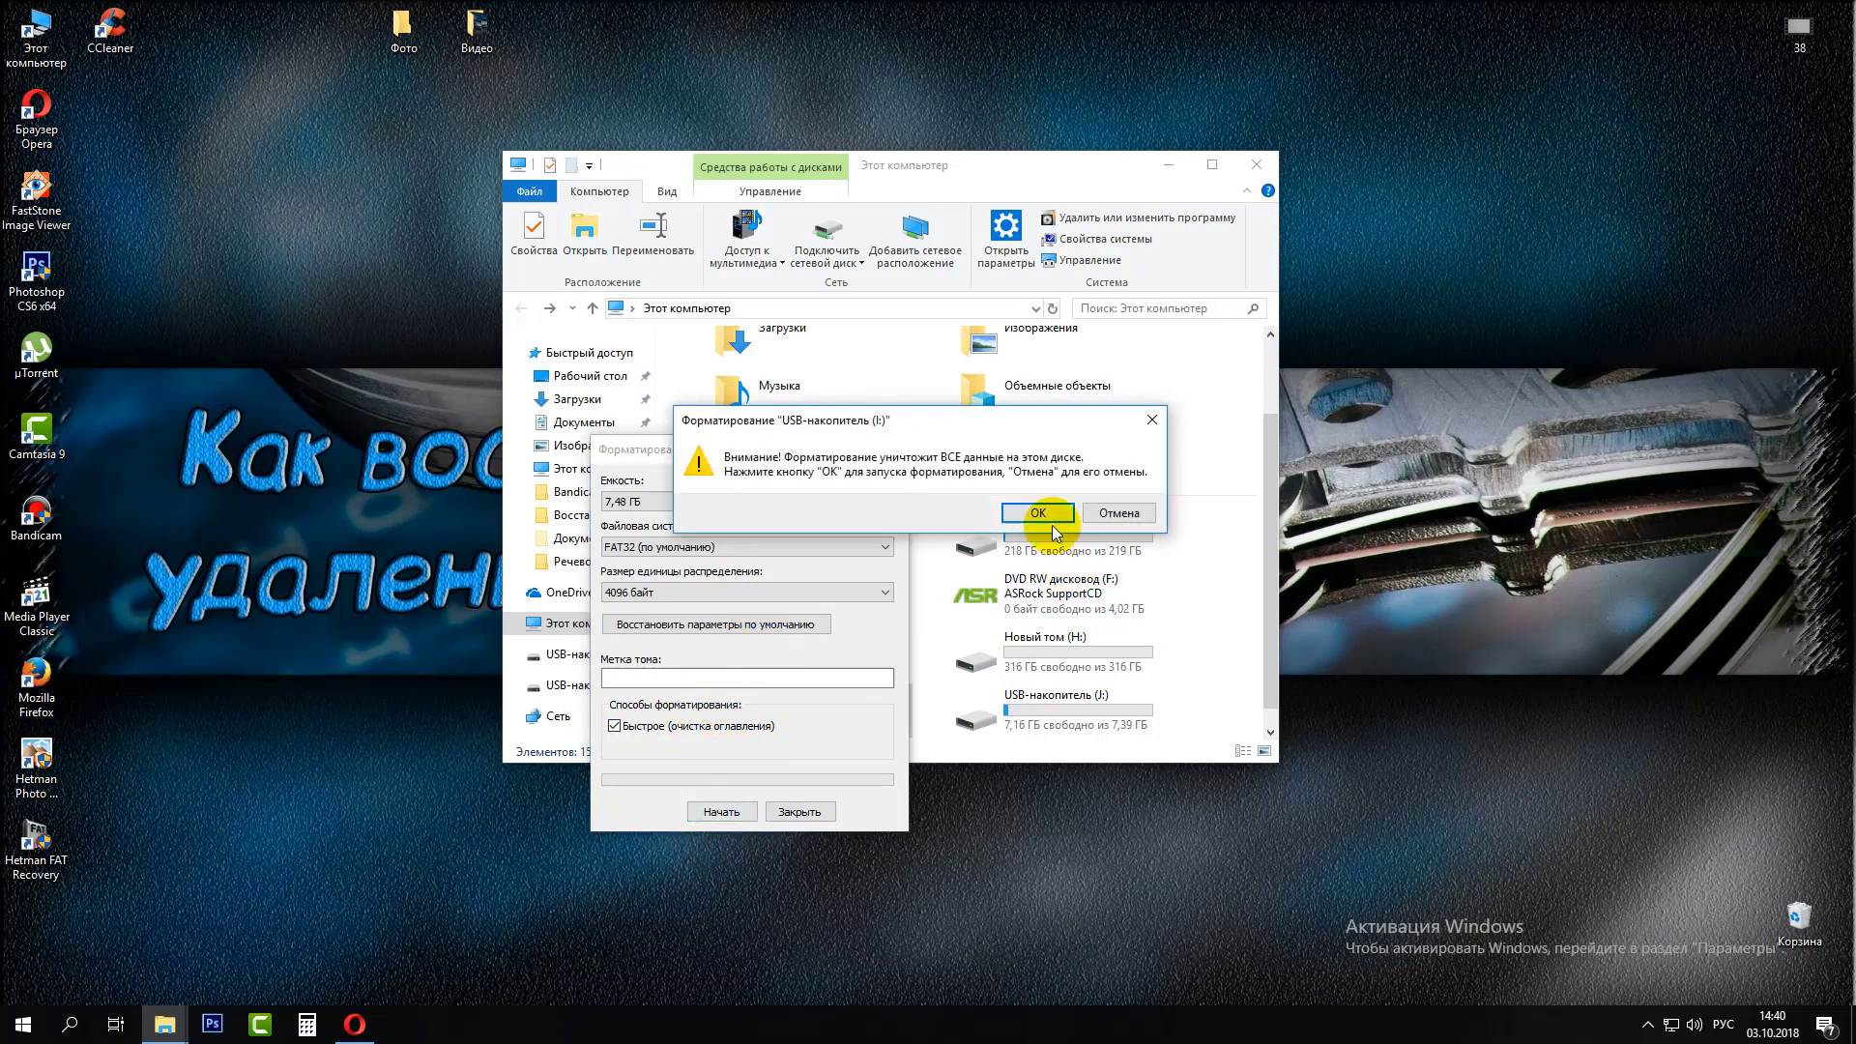
pyautogui.click(1044, 508)
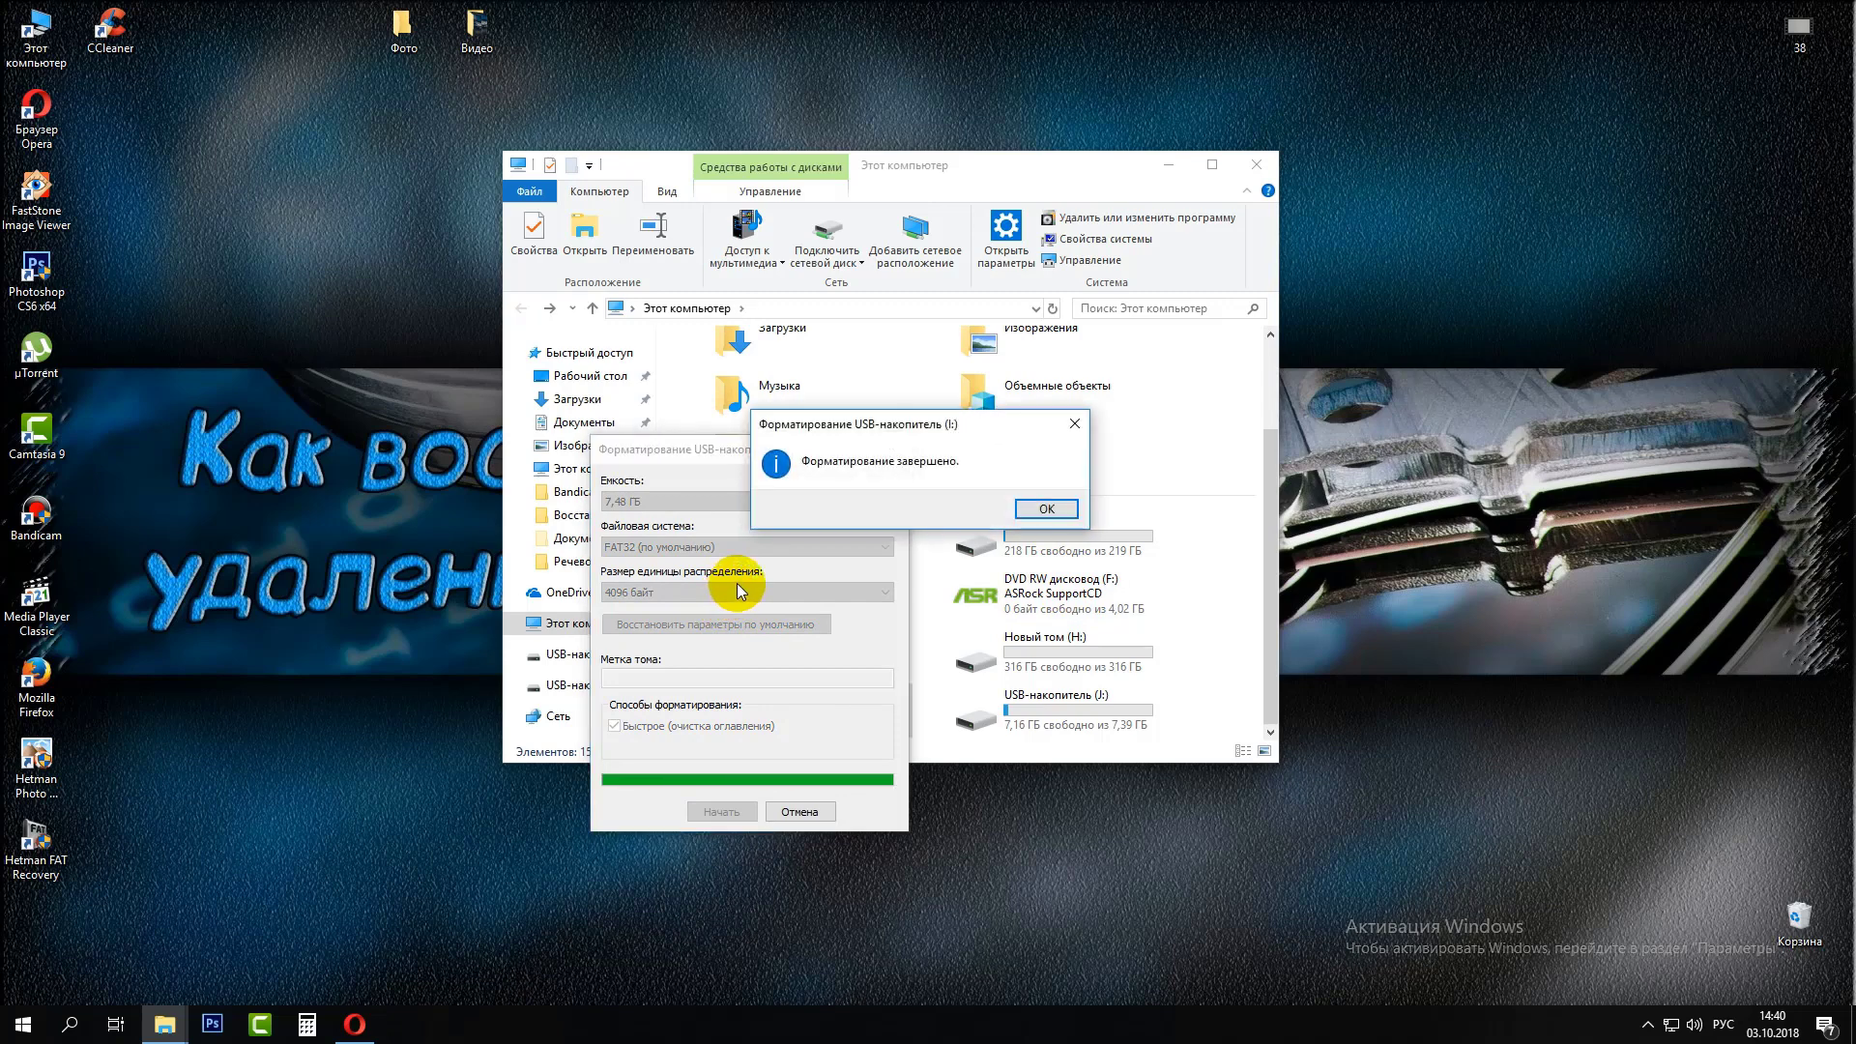
pyautogui.click(1046, 509)
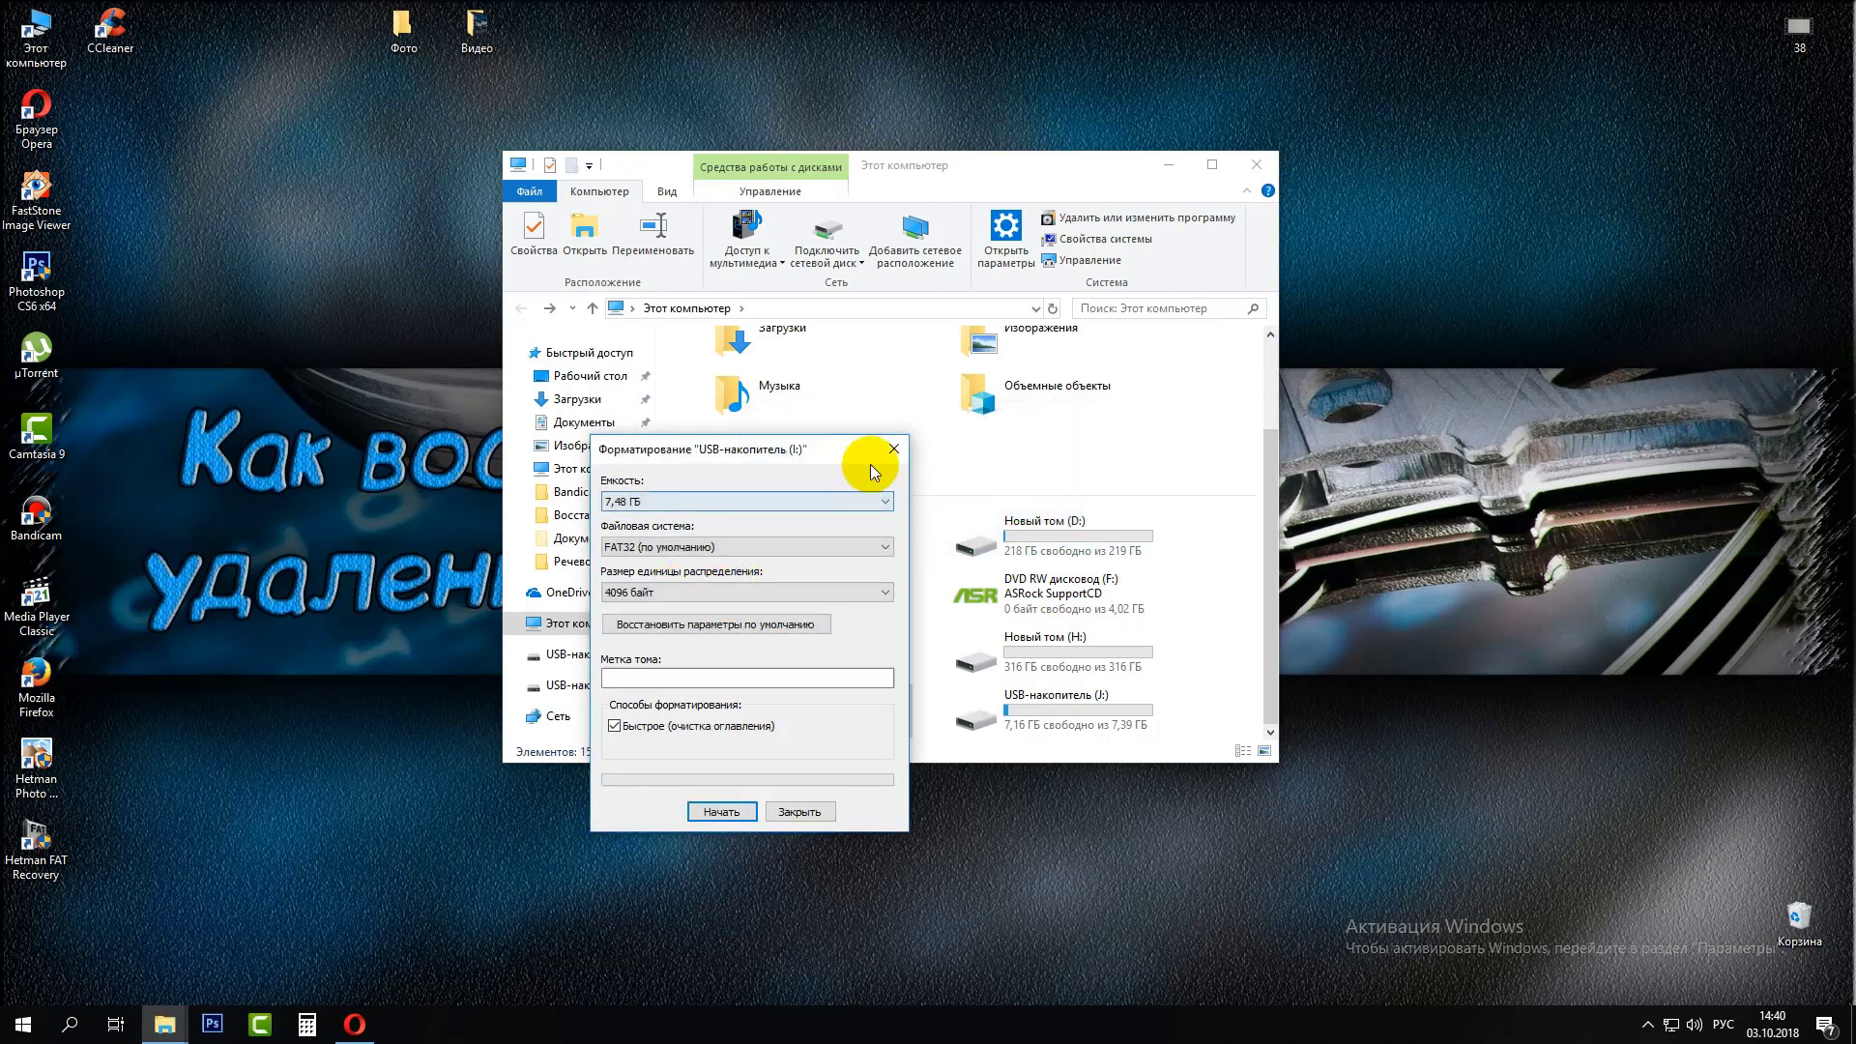
pyautogui.click(889, 448)
# Check the contents of the formatted USB drive (I:) and return to the computer's drive list
pyautogui.click(753, 723)
pyautogui.doubleClick(753, 723)
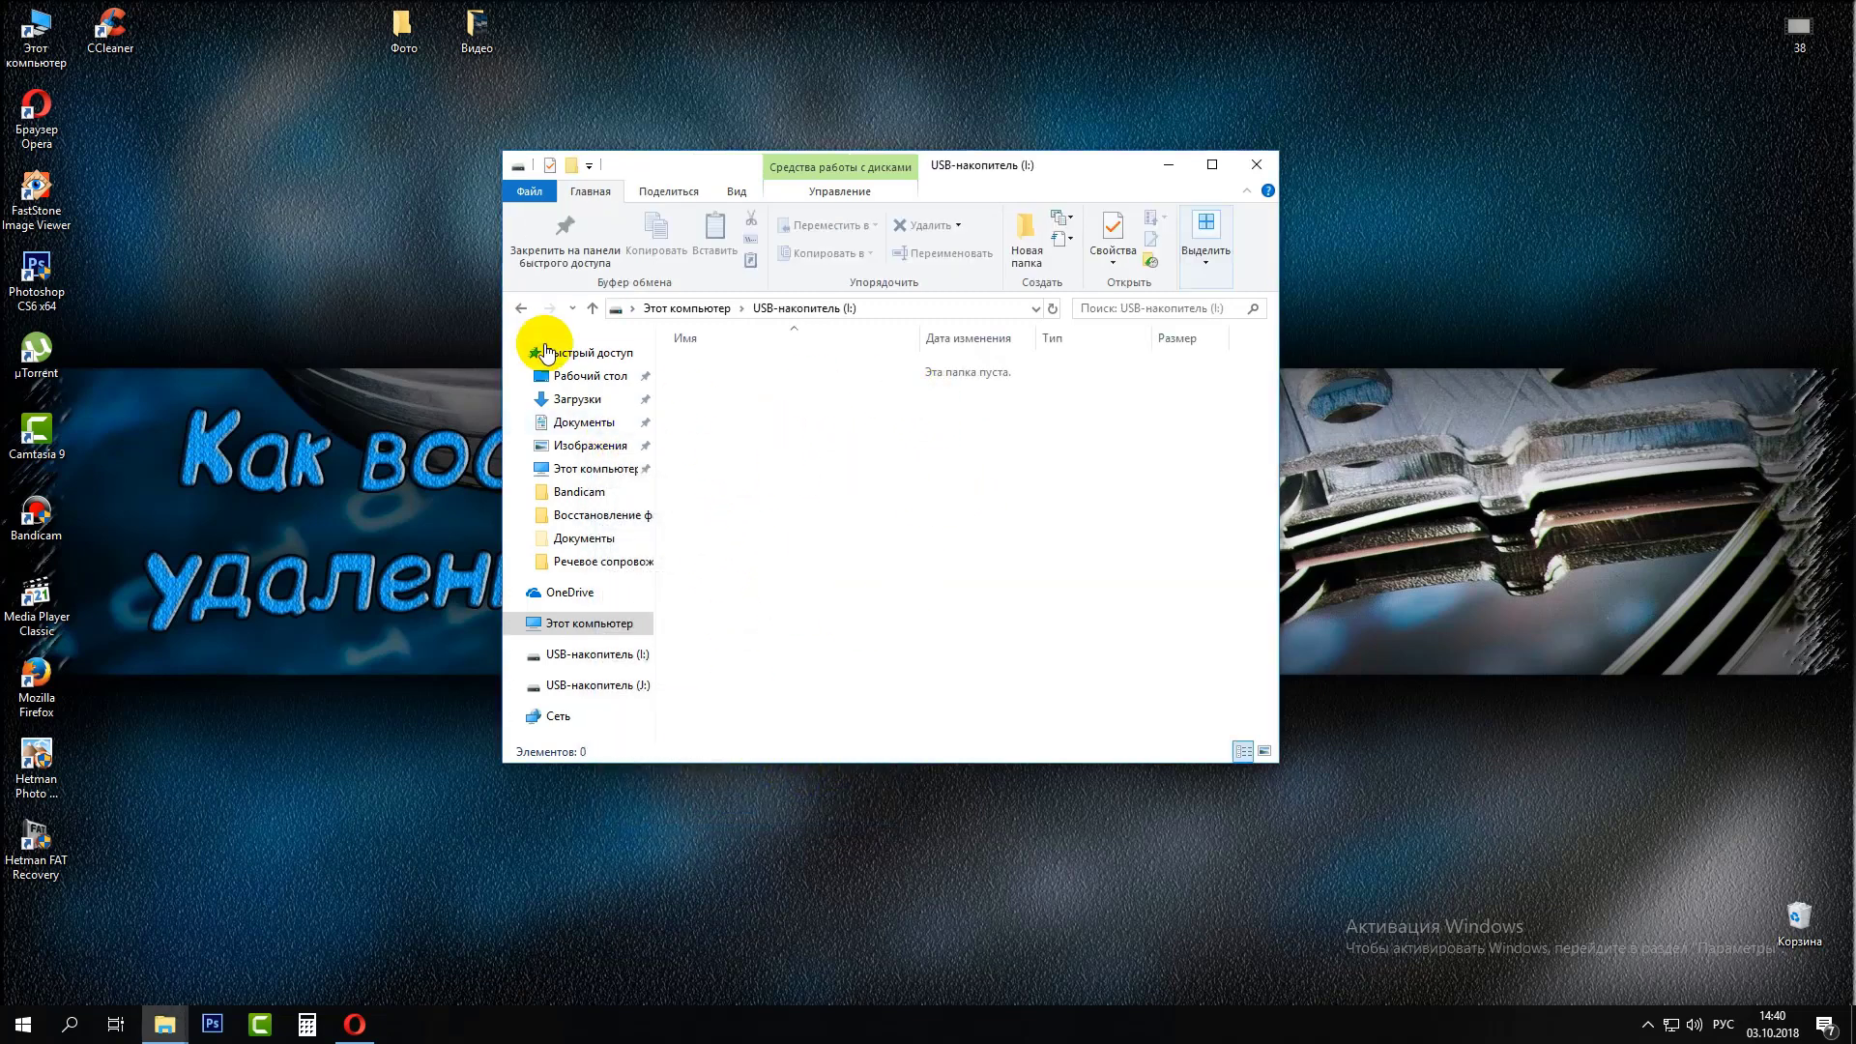
pyautogui.click(520, 305)
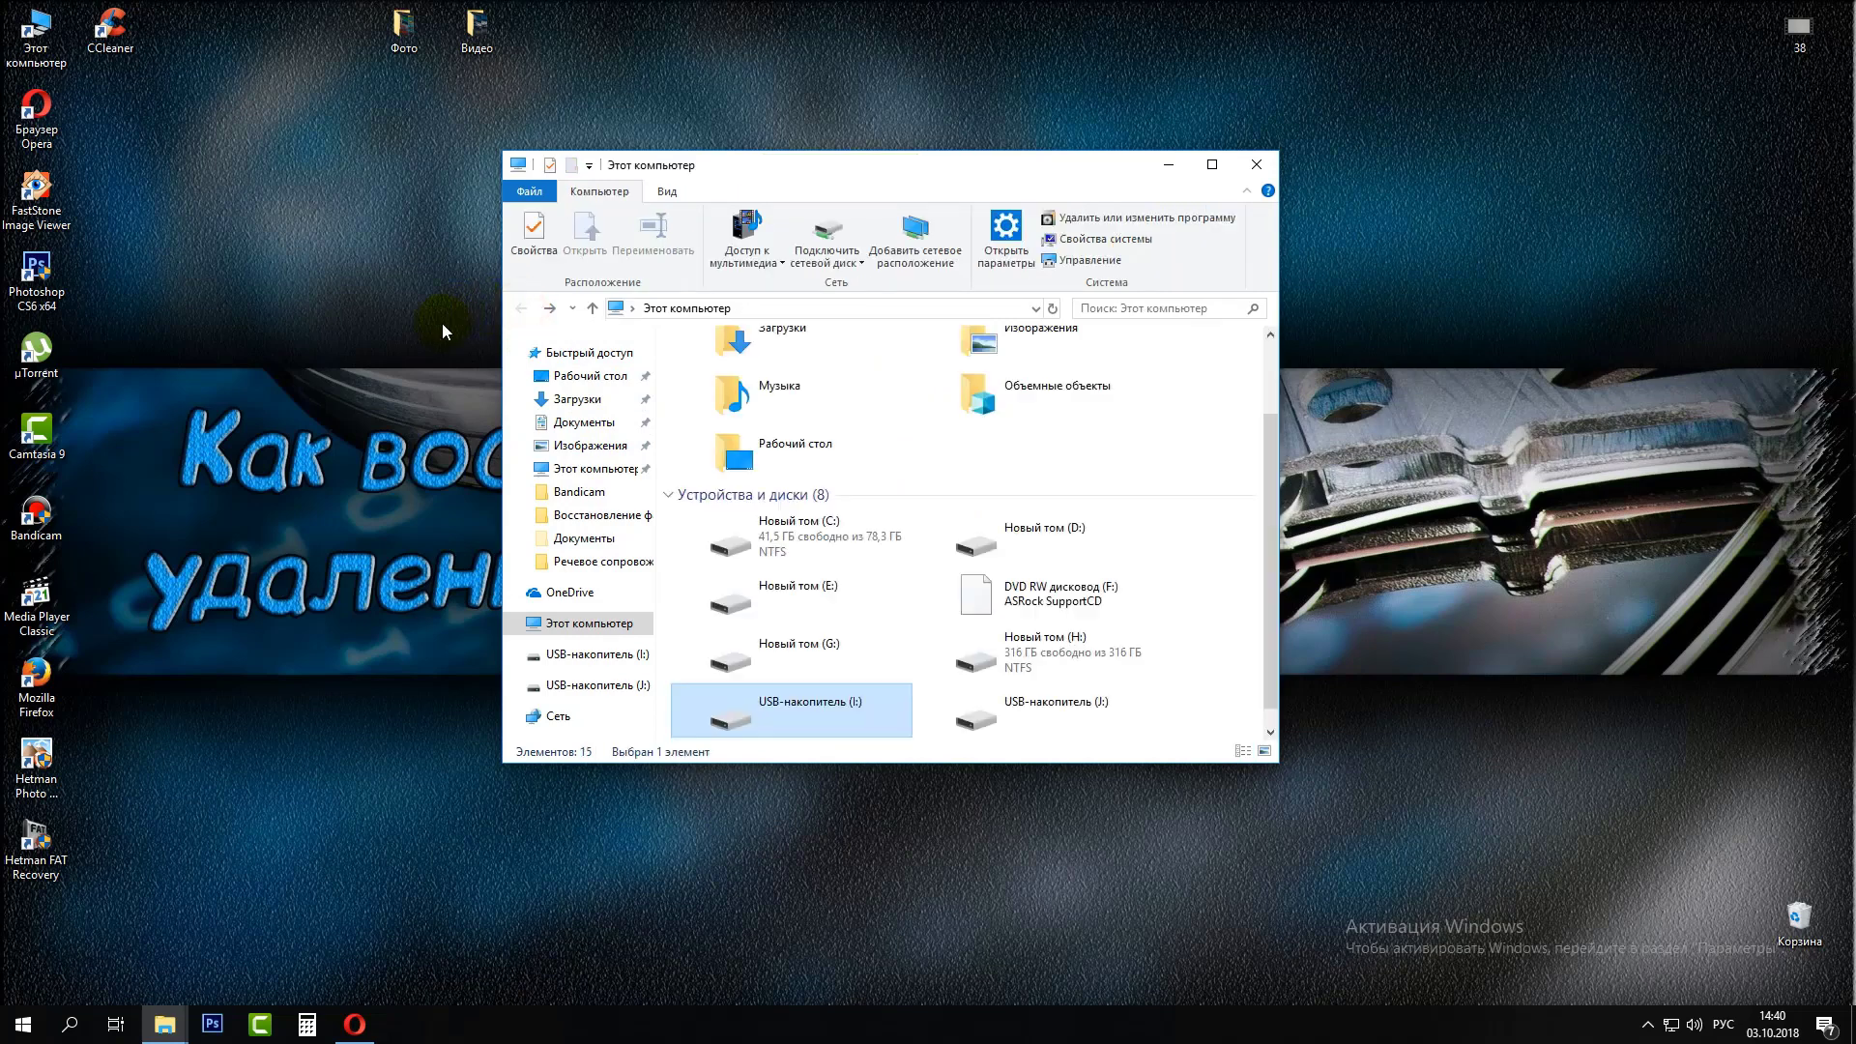
# Launch Hetman FAT Recovery and run a full analysis of removable disk (I:) with the FAT and deep analysis options
pyautogui.doubleClick(36, 845)
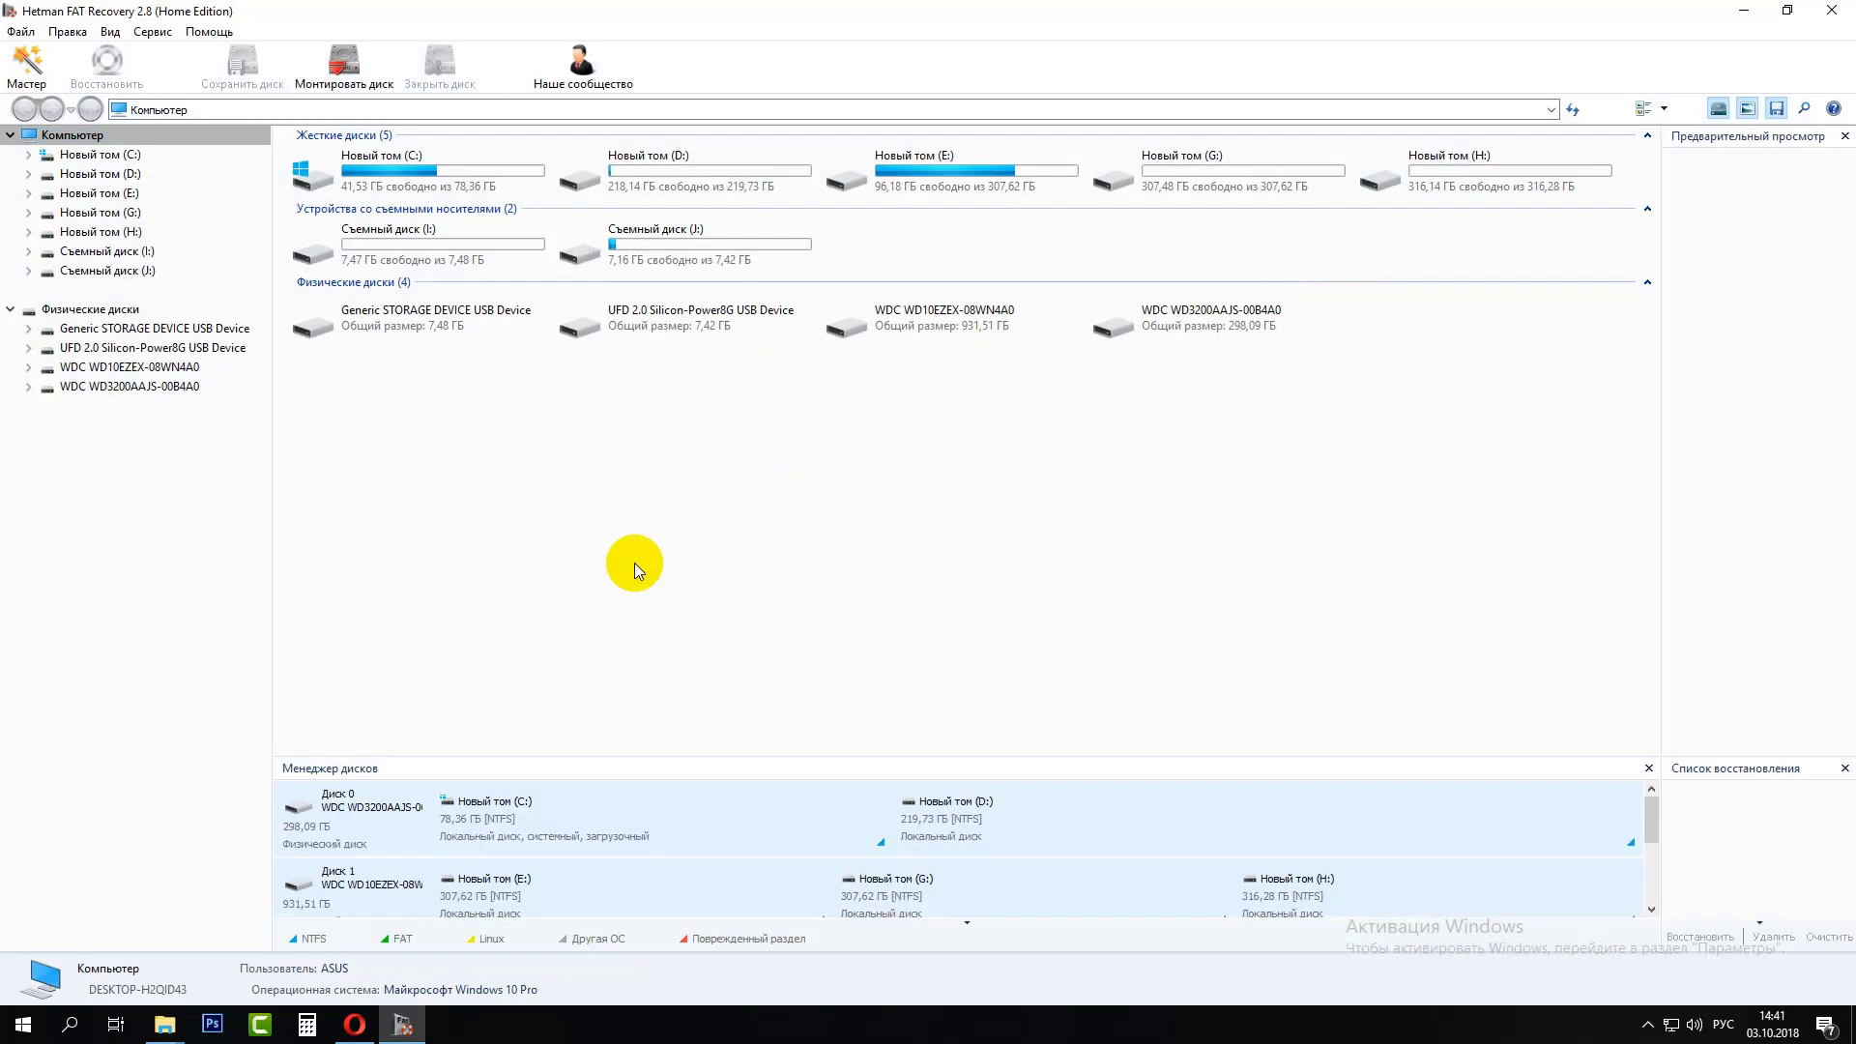
pyautogui.doubleClick(330, 243)
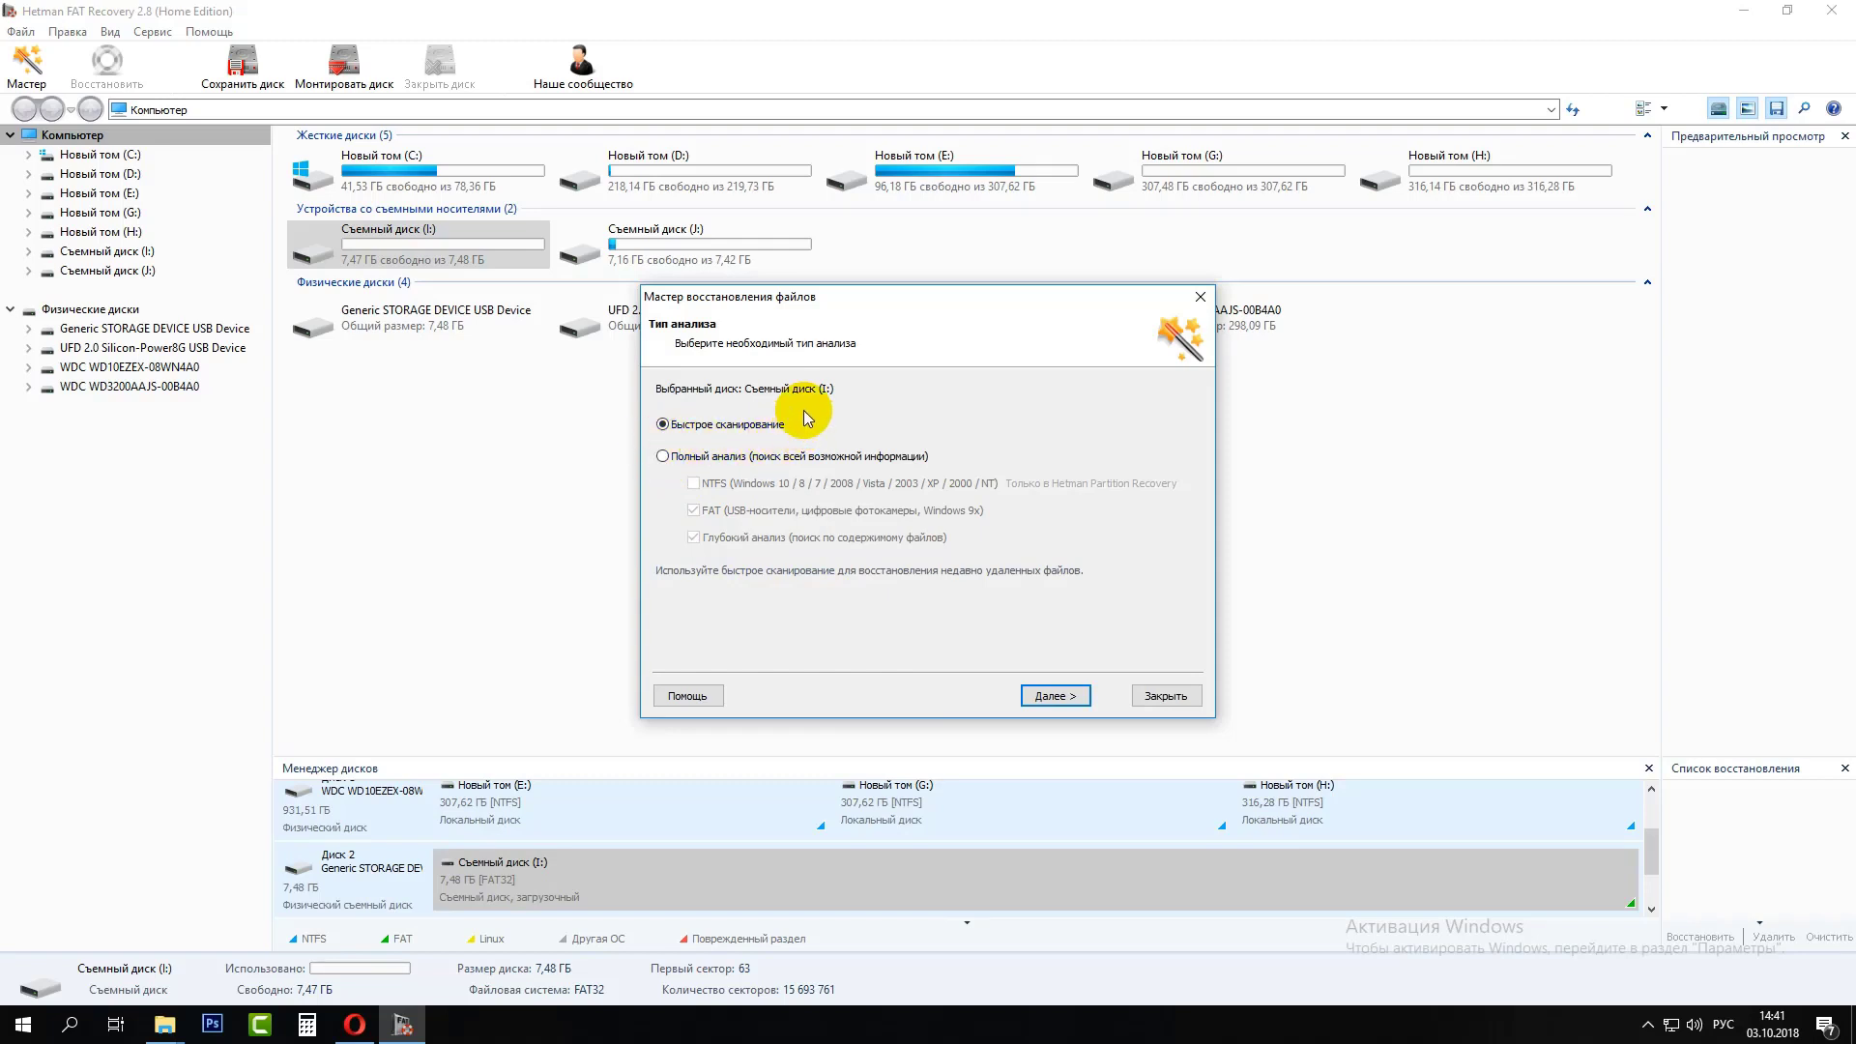
pyautogui.click(663, 457)
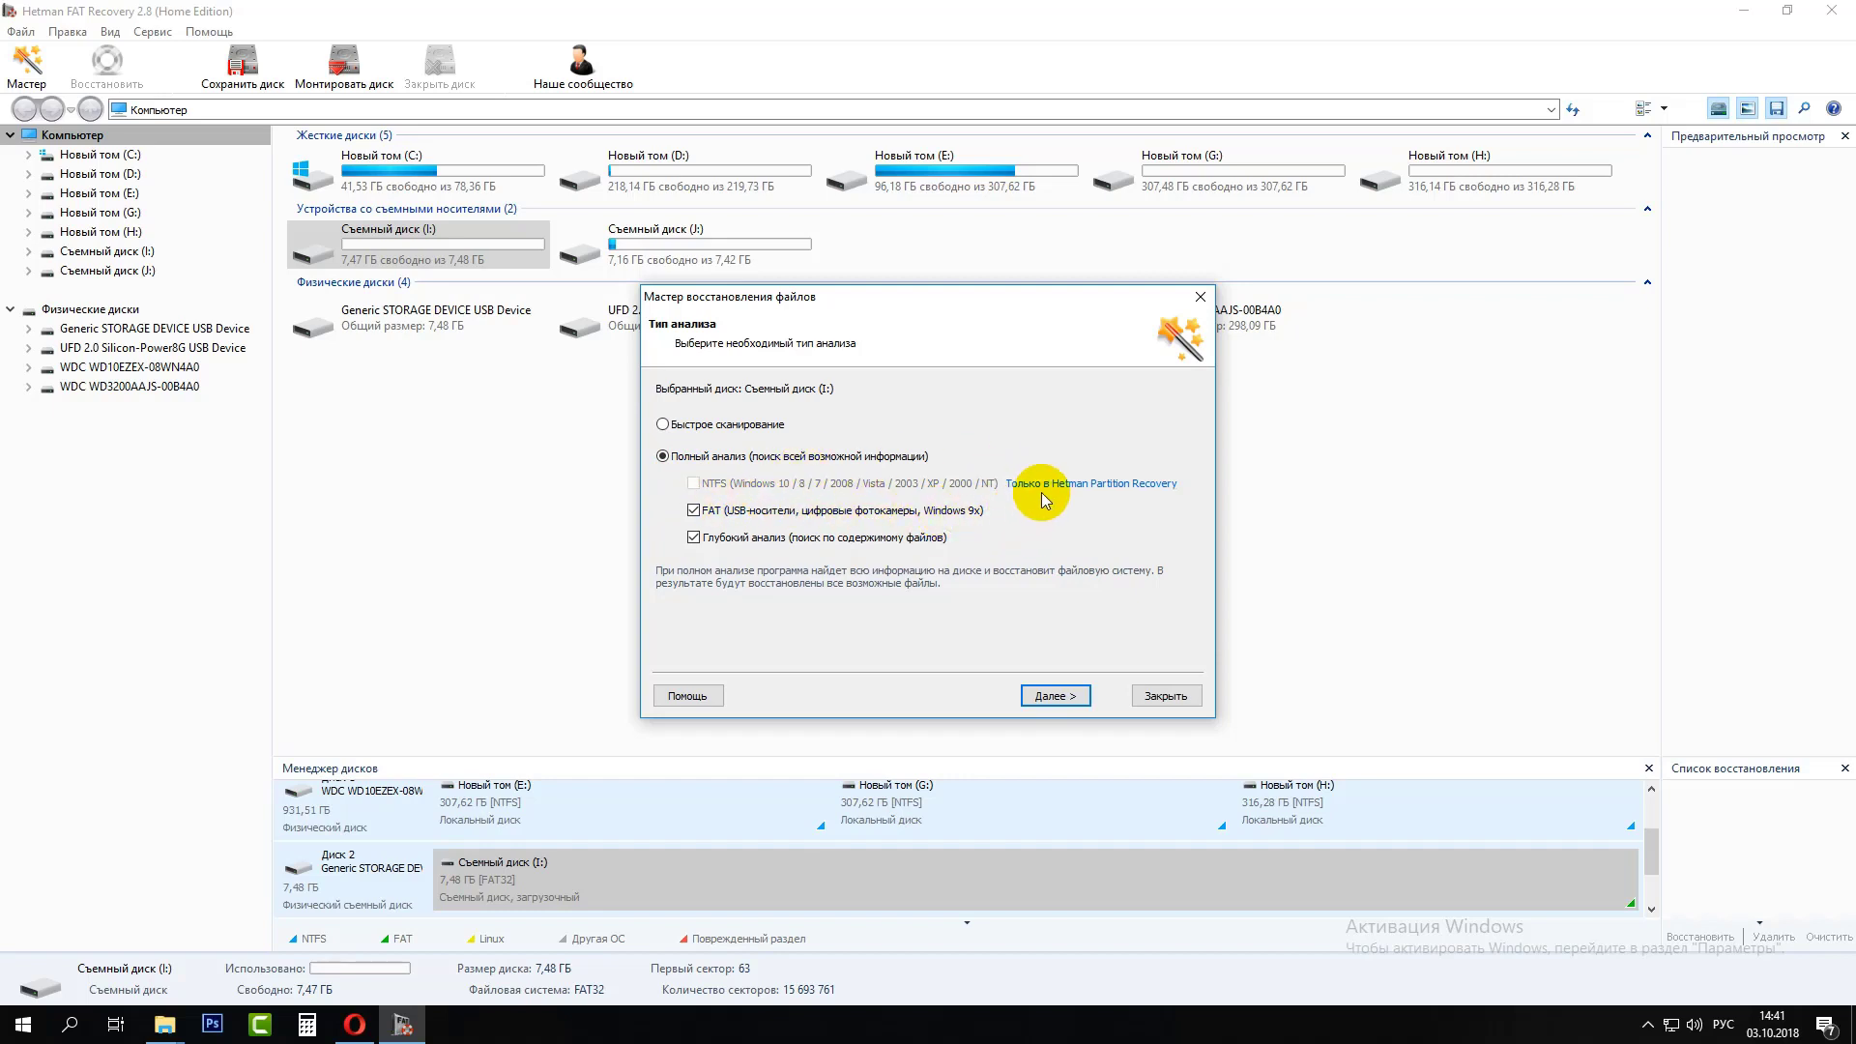
pyautogui.click(1055, 696)
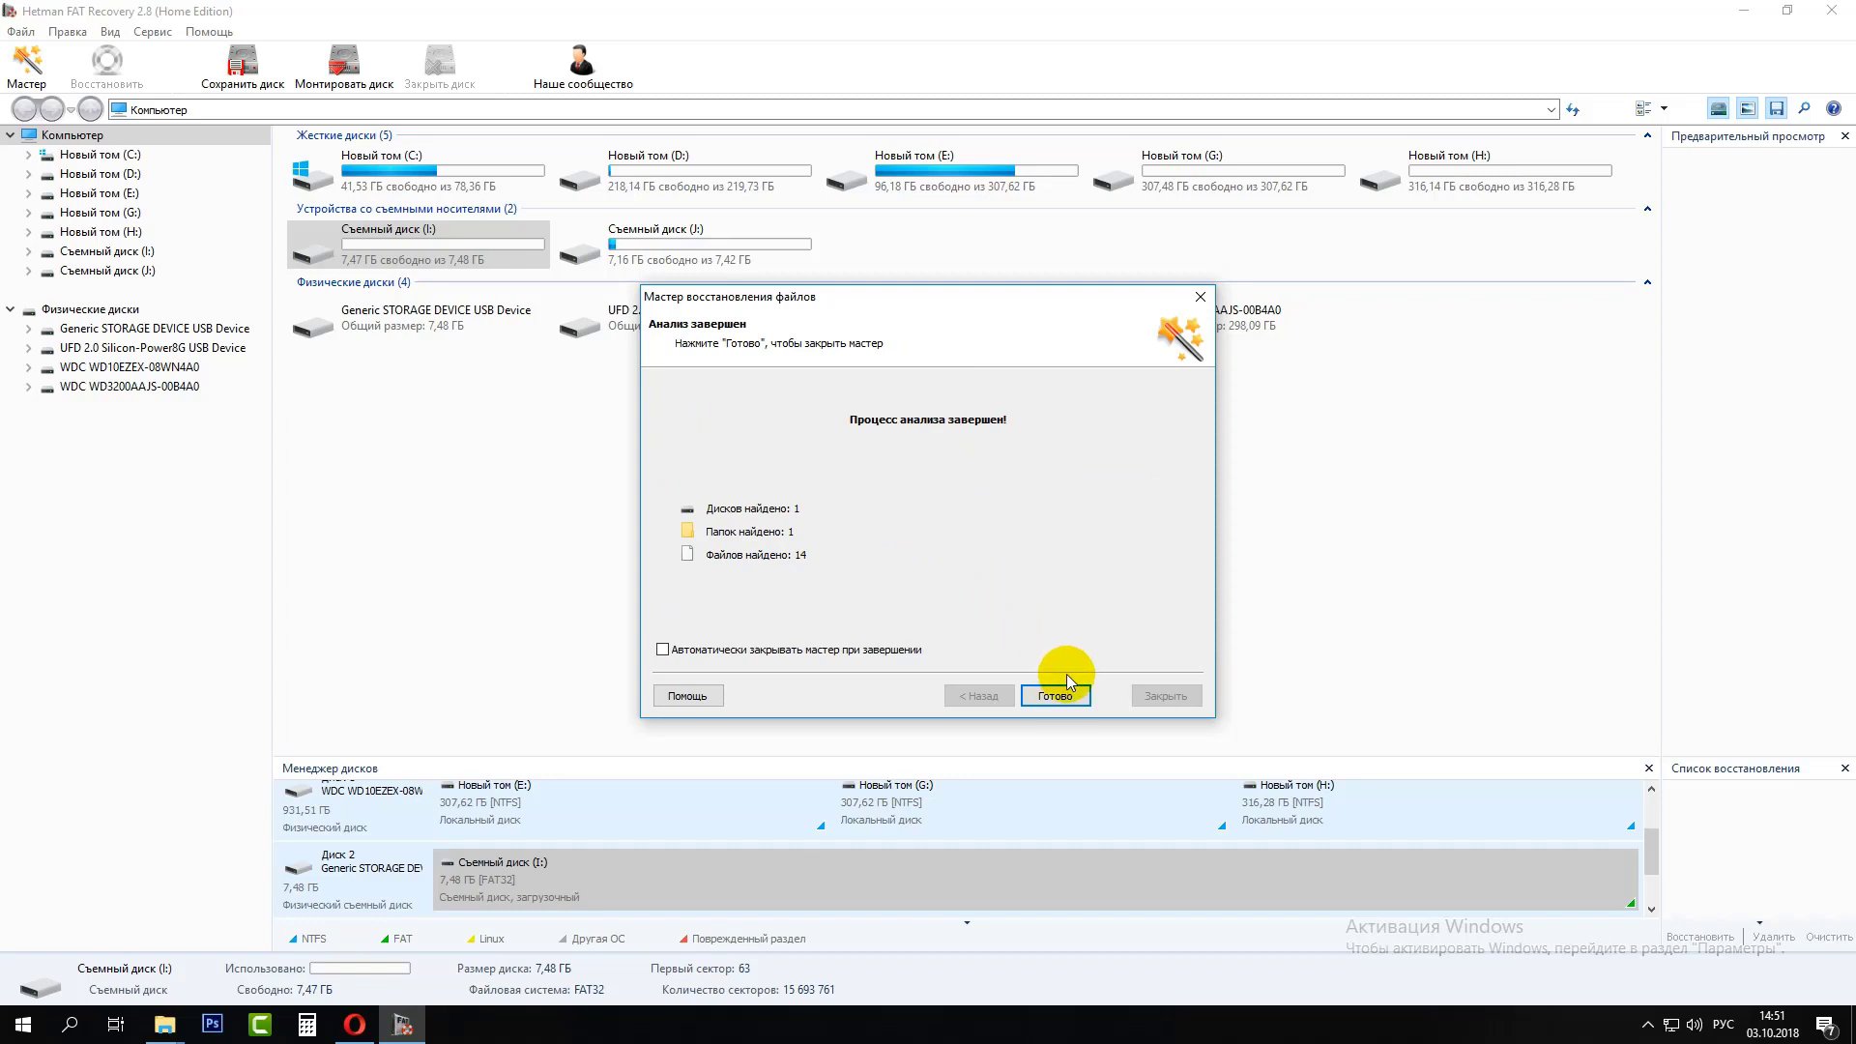
pyautogui.click(1066, 701)
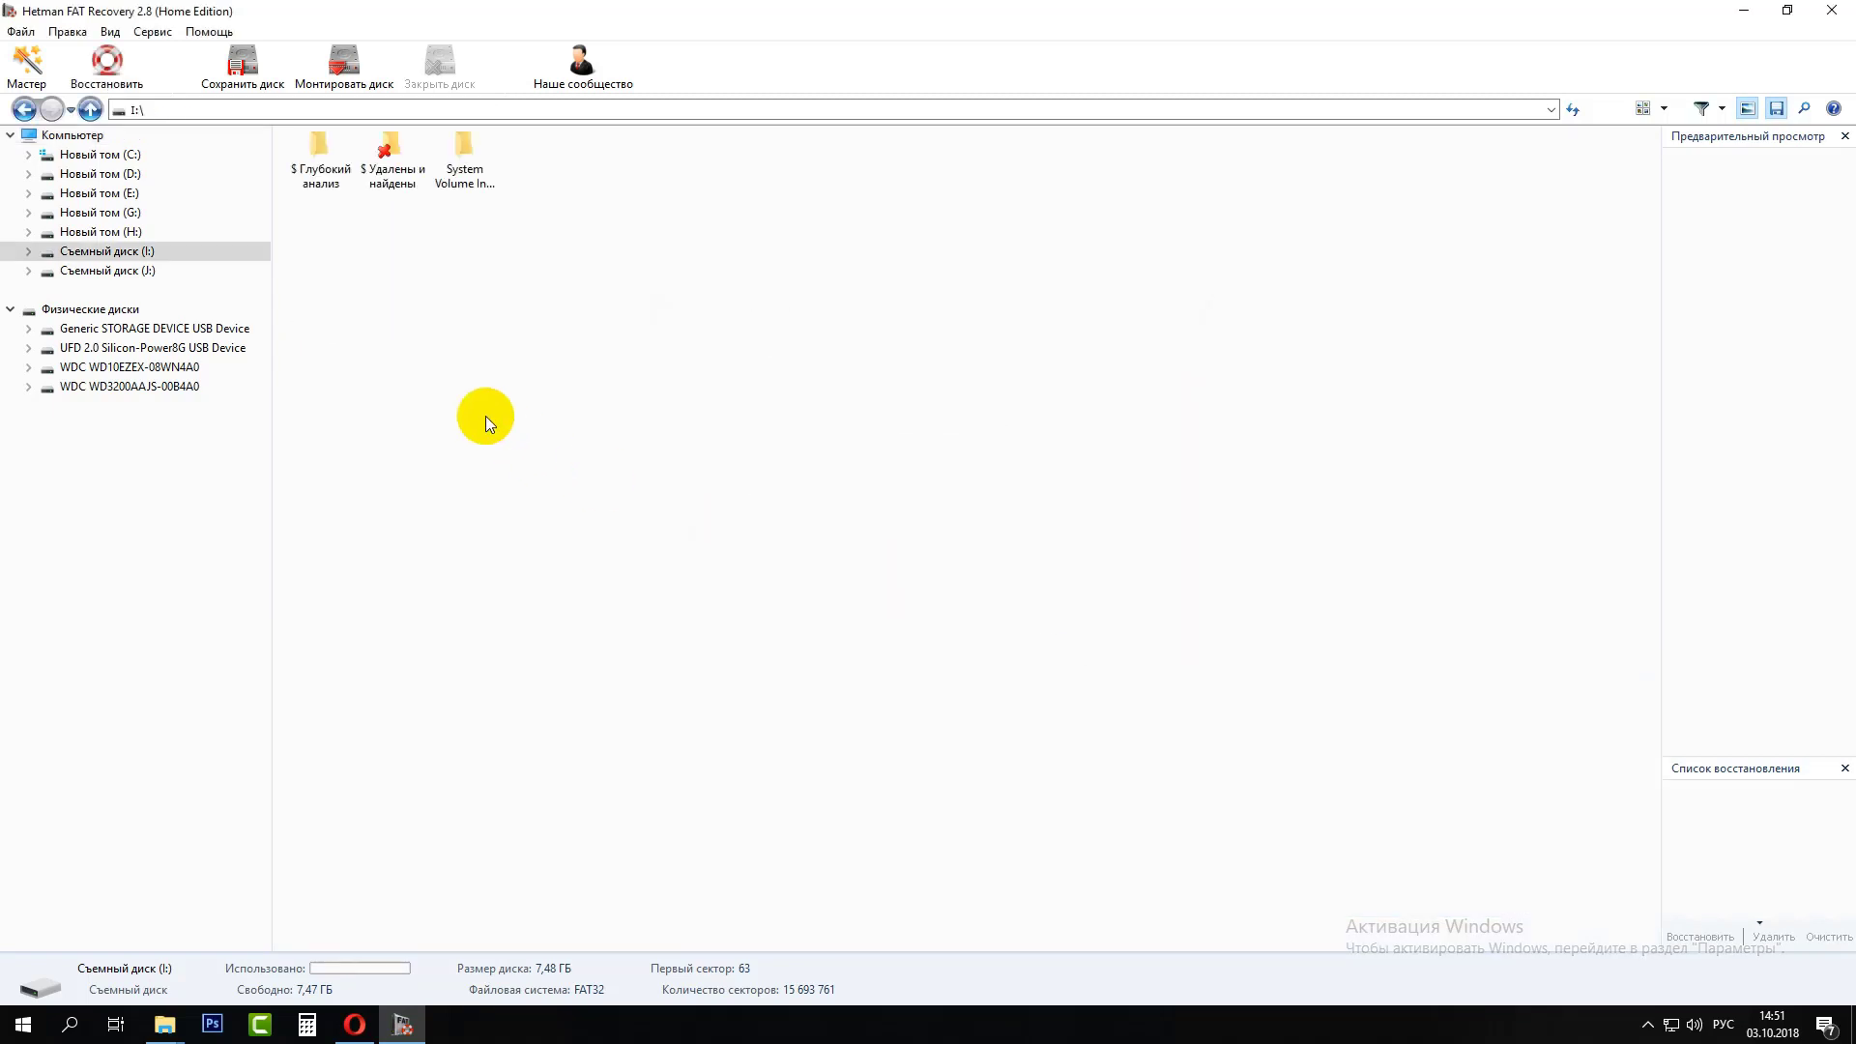
# Preview the first deleted video in Папка 138 under "$ Удалены и найдены" and return to the folder list
pyautogui.doubleClick(392, 154)
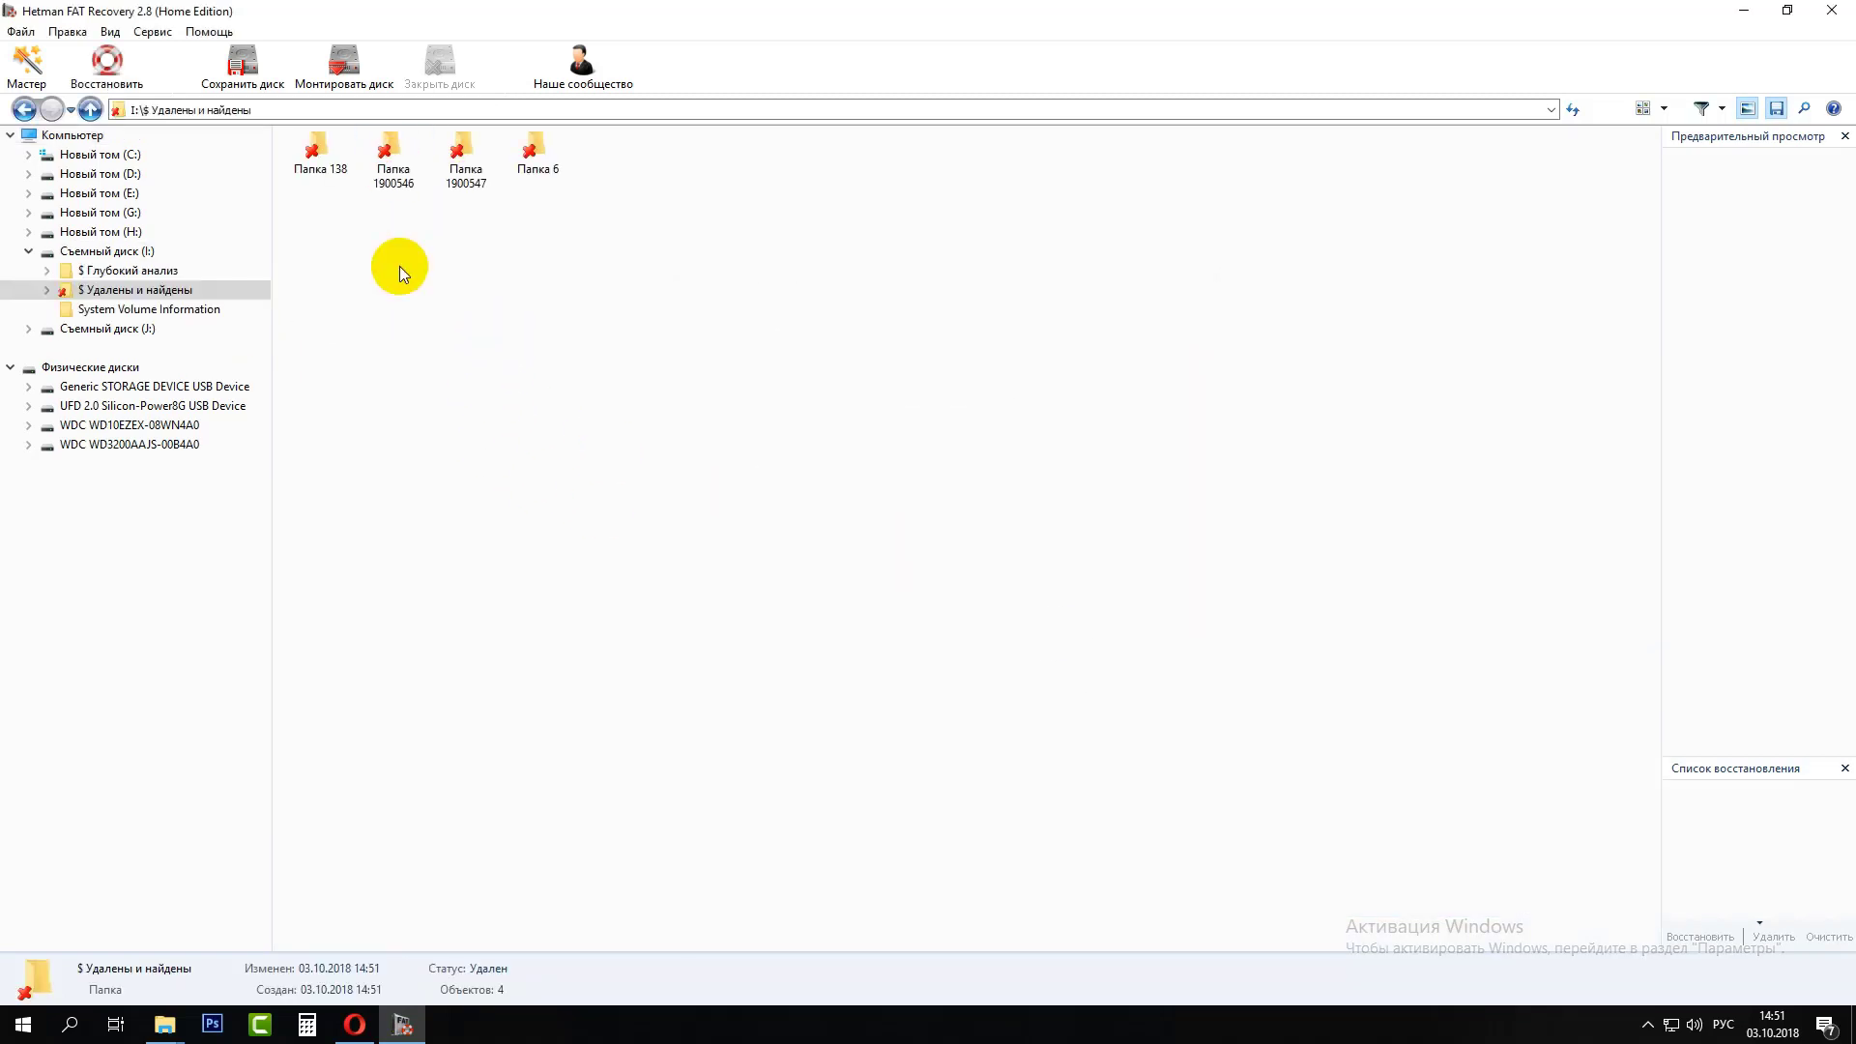
pyautogui.doubleClick(319, 153)
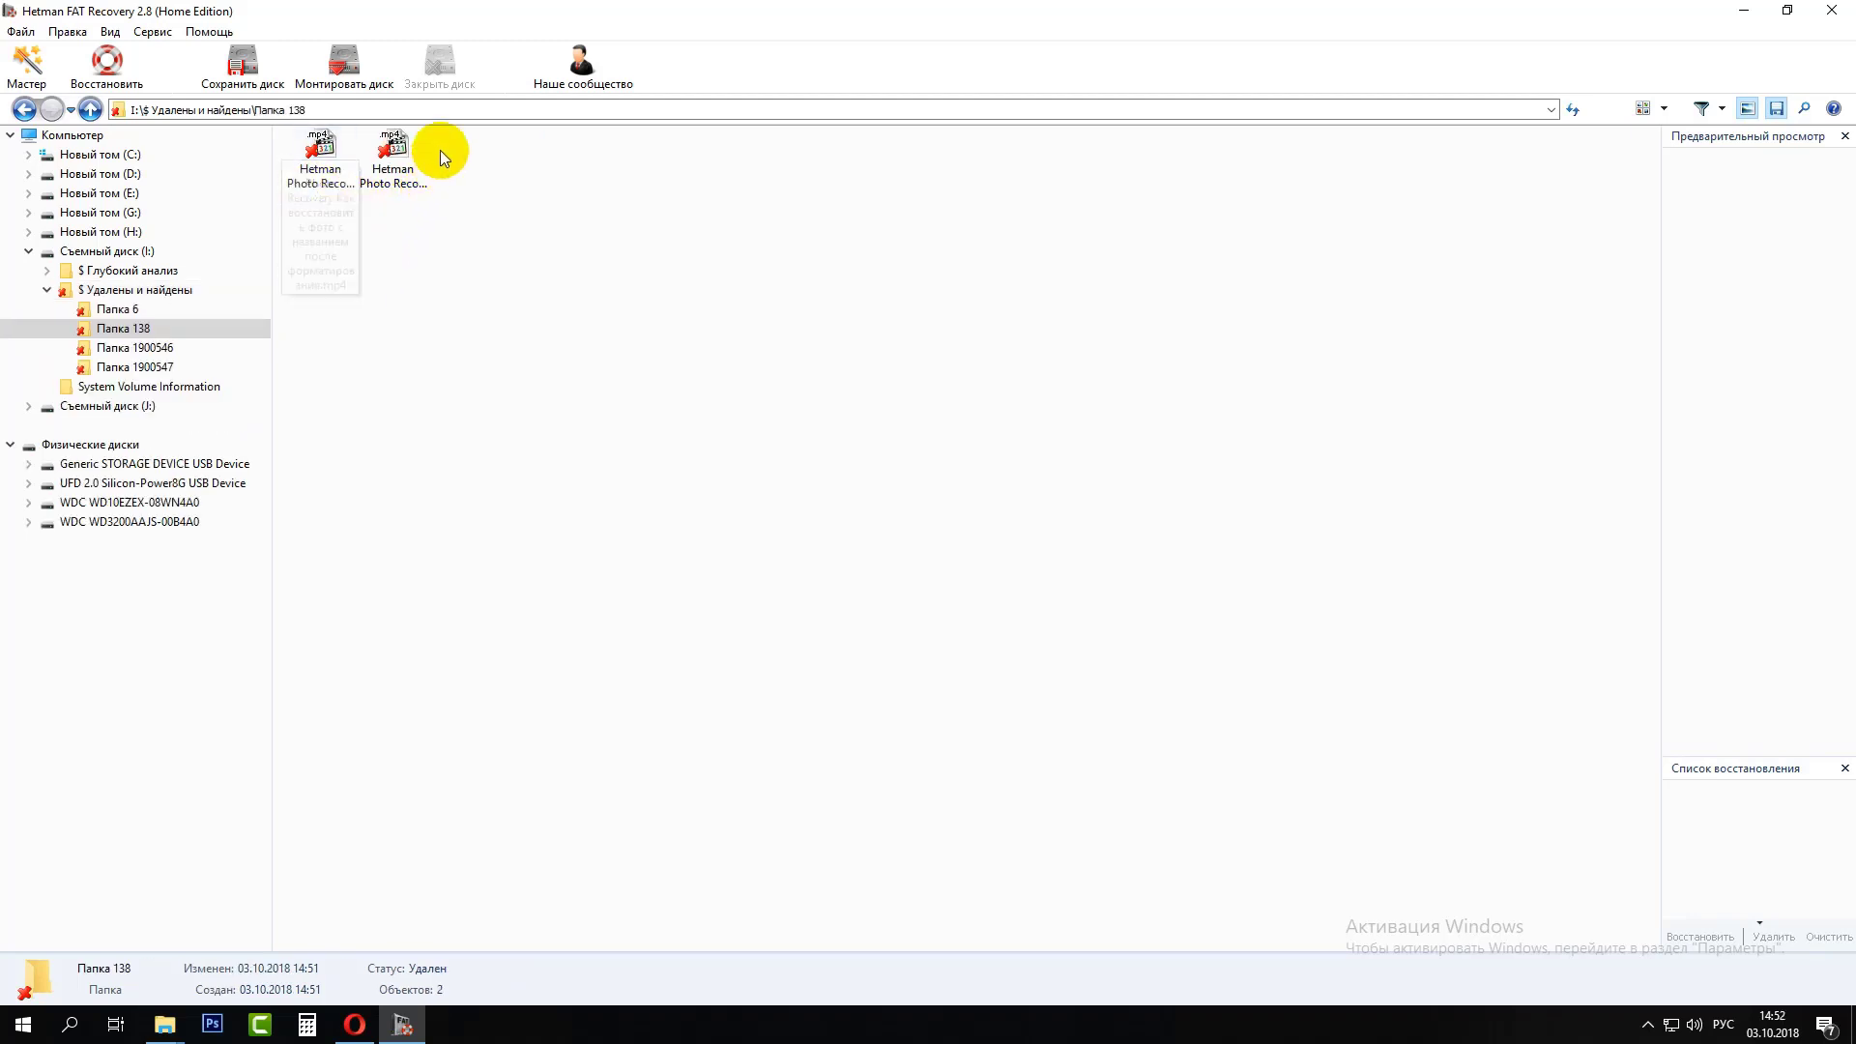
pyautogui.click(327, 147)
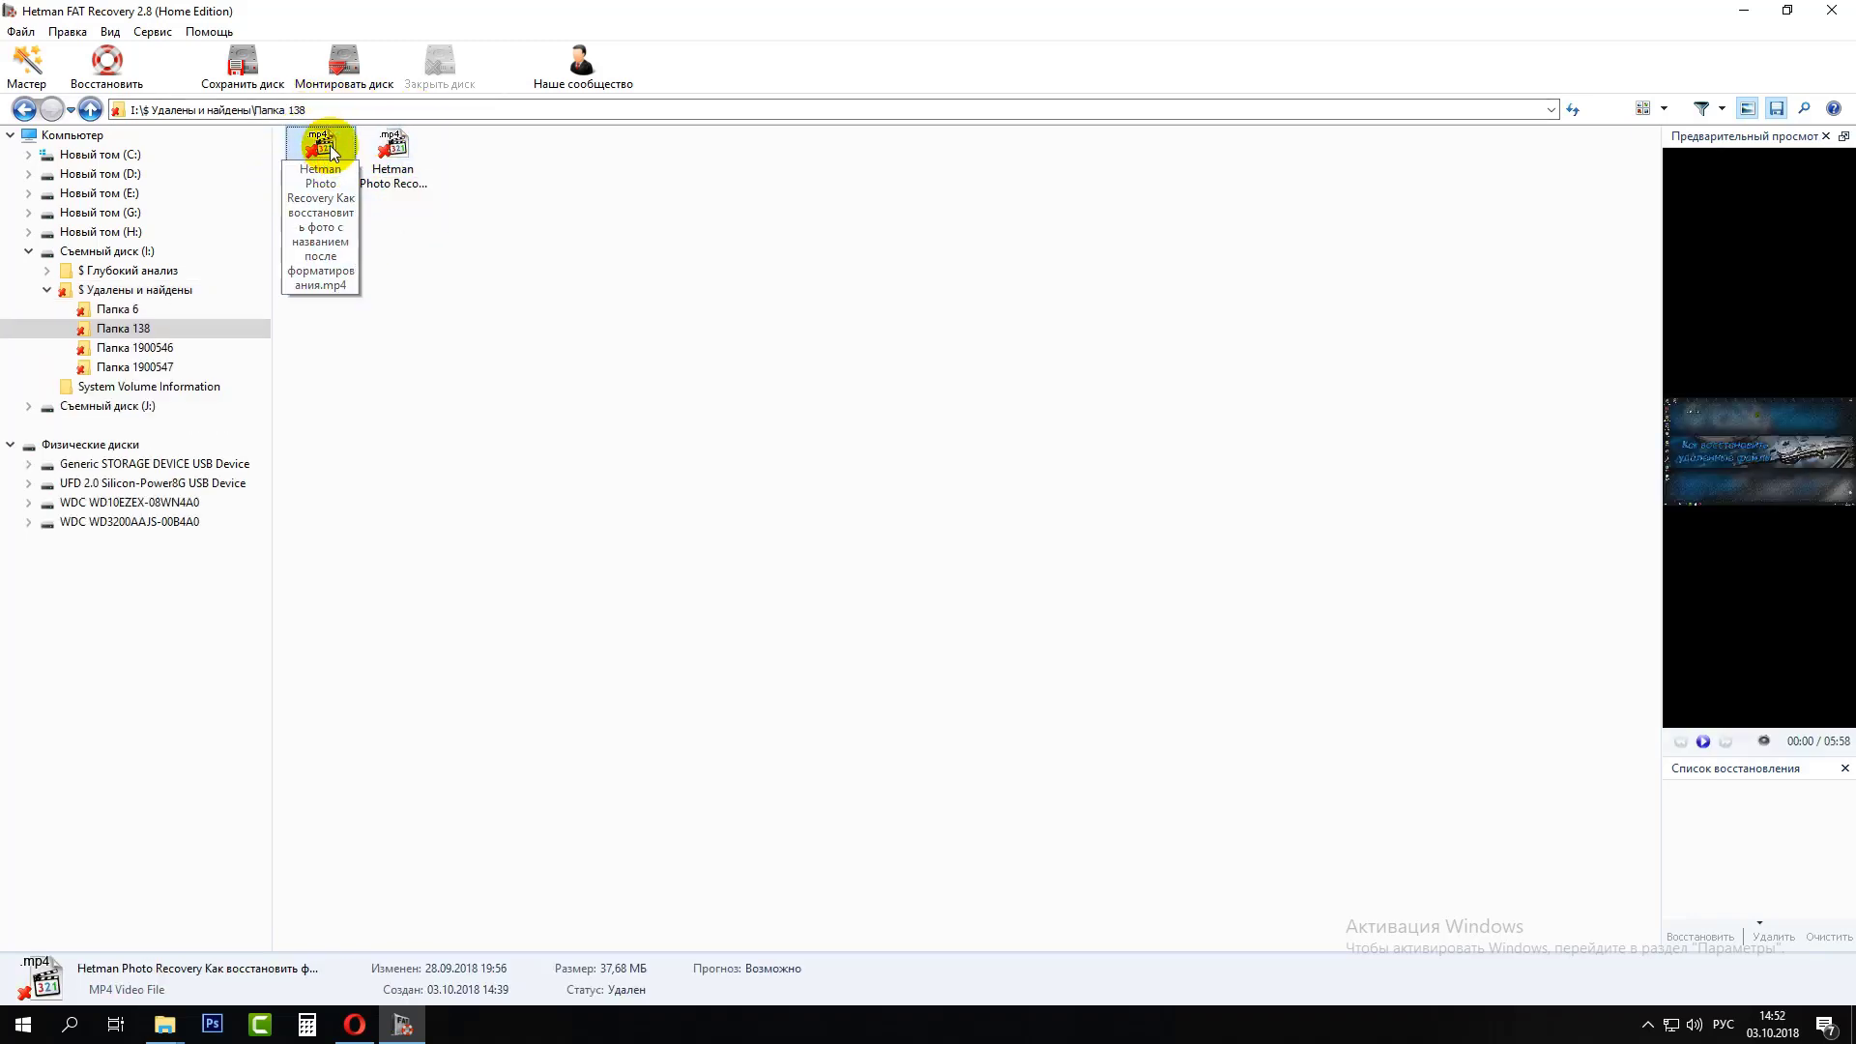
pyautogui.click(27, 111)
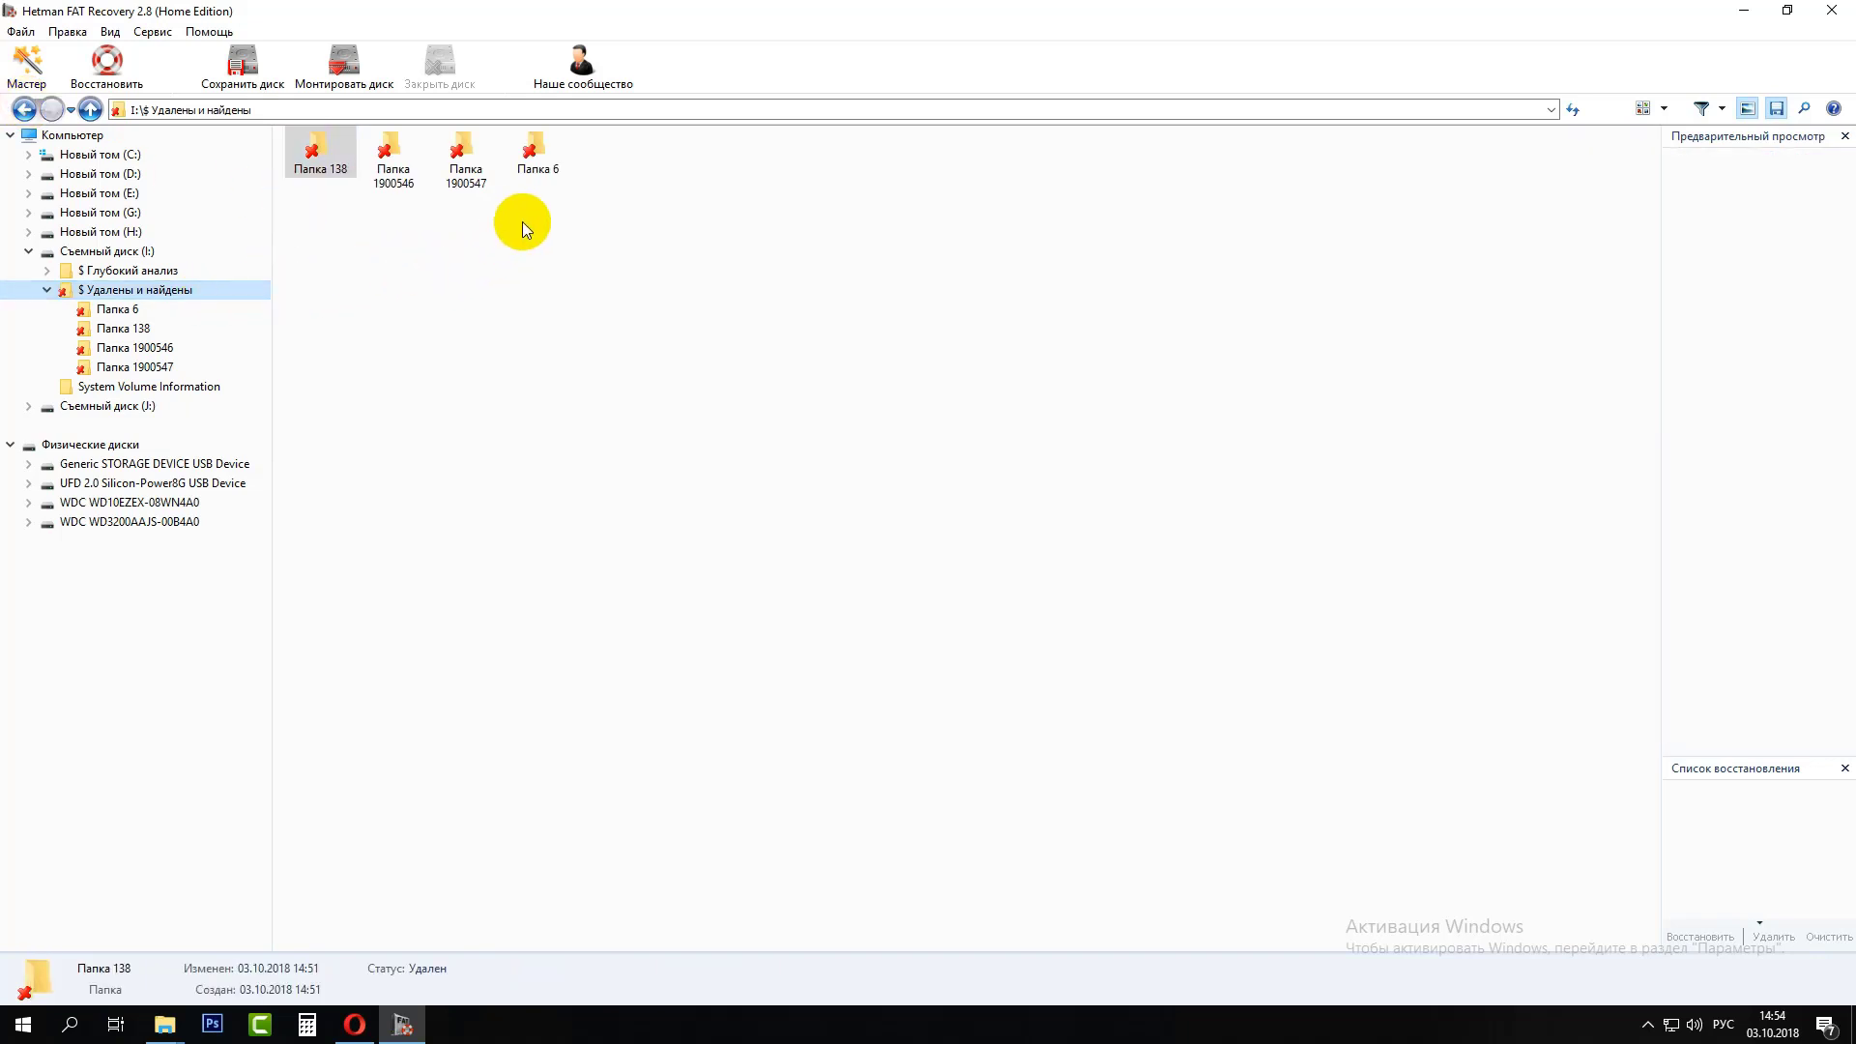
# Preview the two deleted JPG images in Папка 6 and return to the folder list
pyautogui.doubleClick(541, 152)
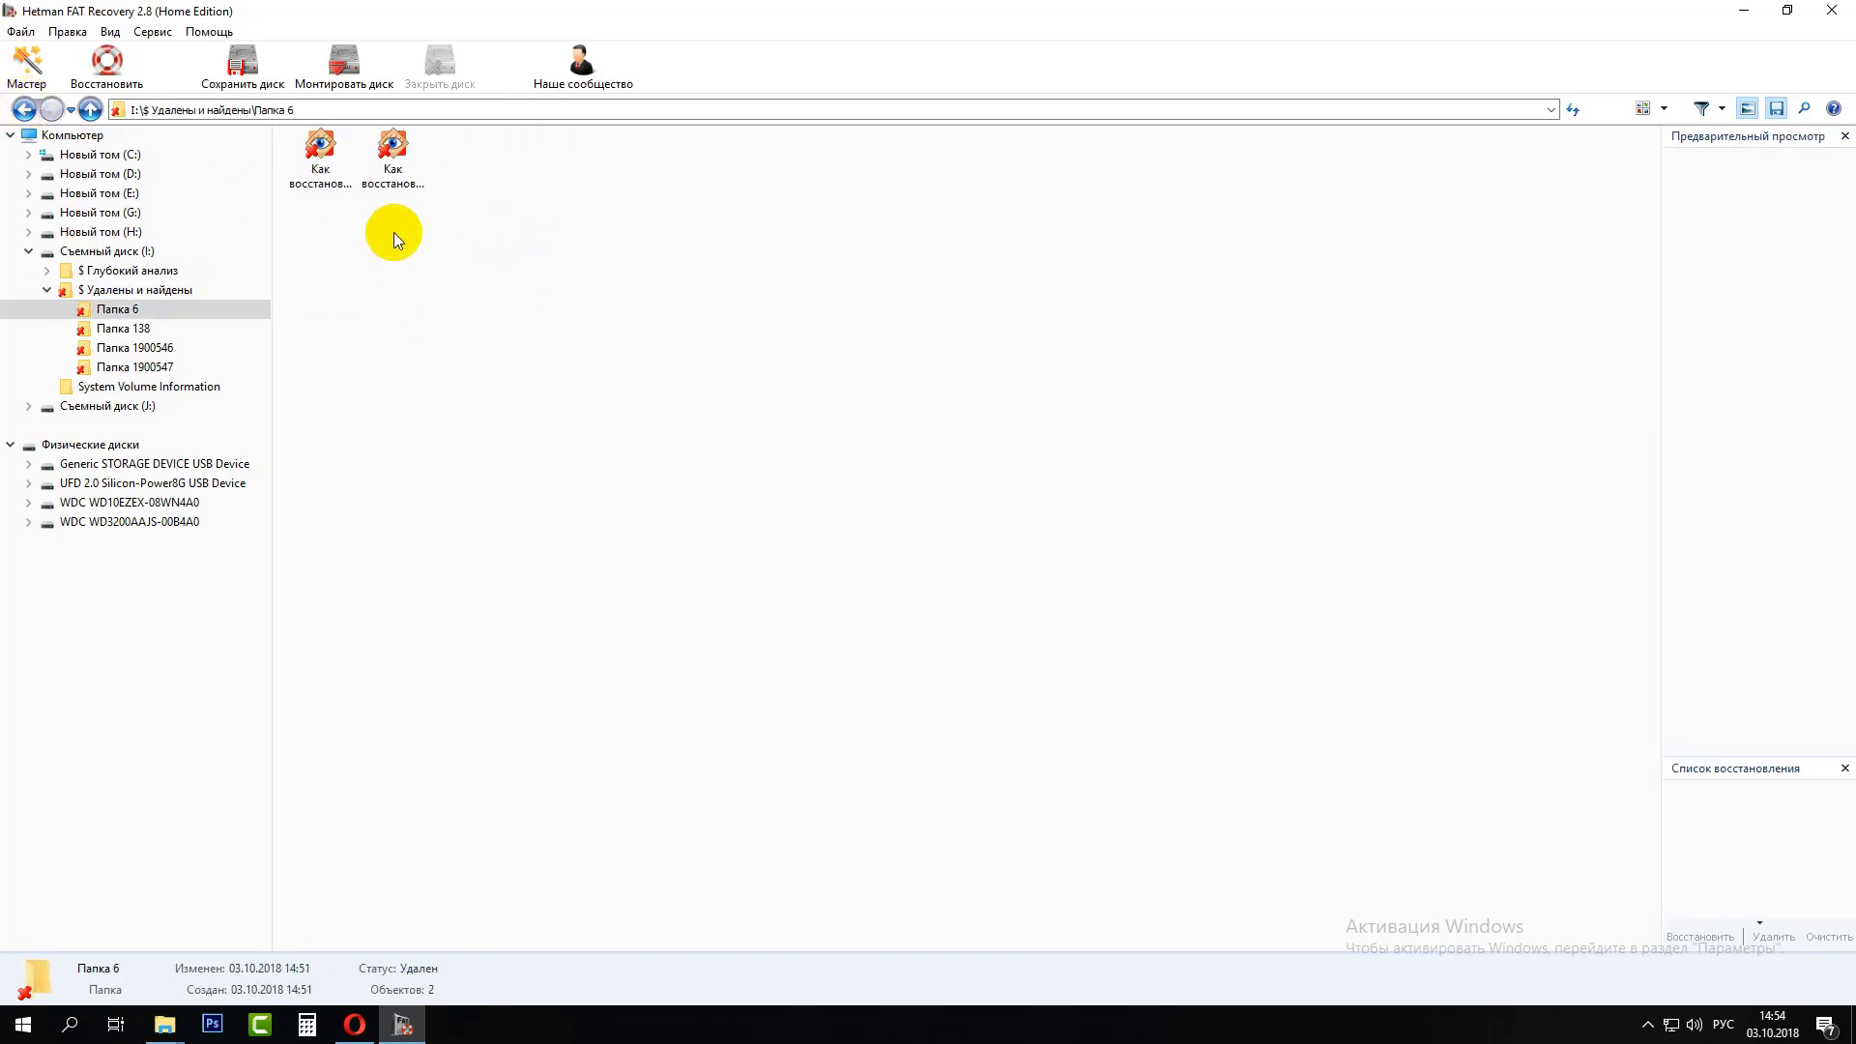
pyautogui.click(322, 164)
pyautogui.click(396, 153)
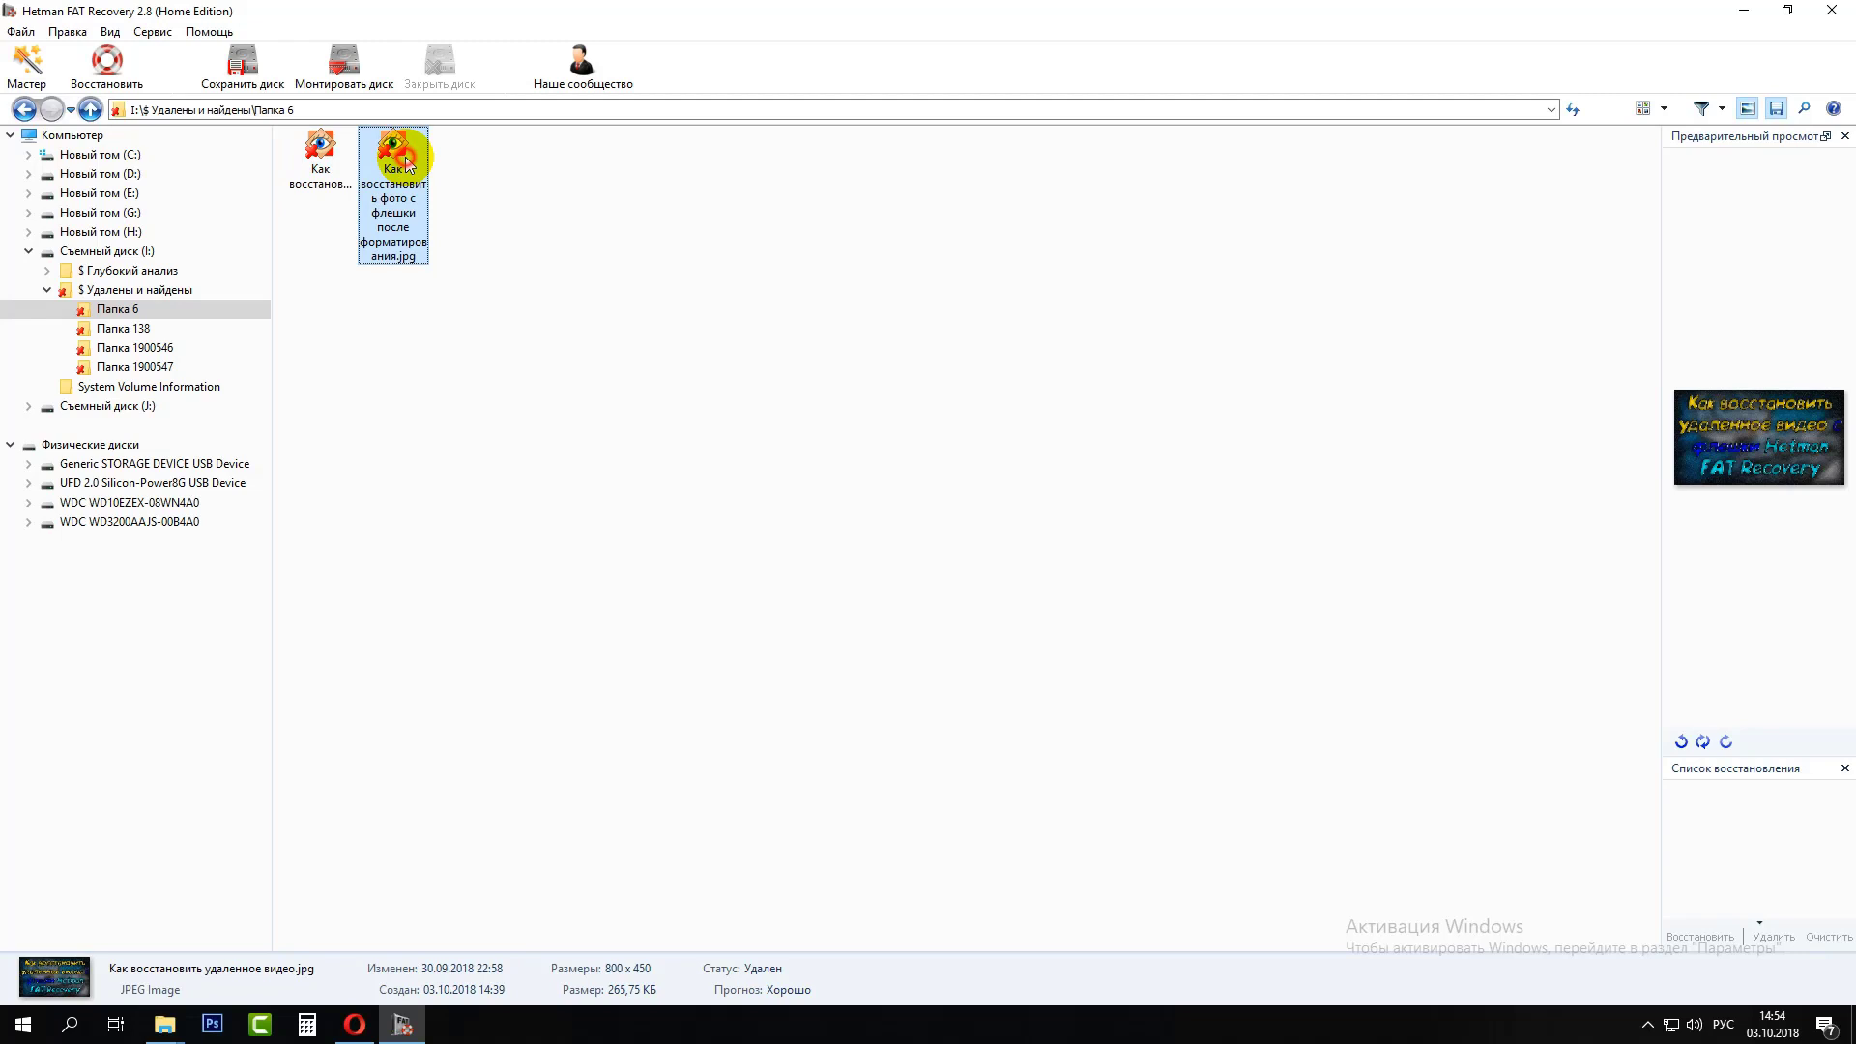
pyautogui.click(25, 110)
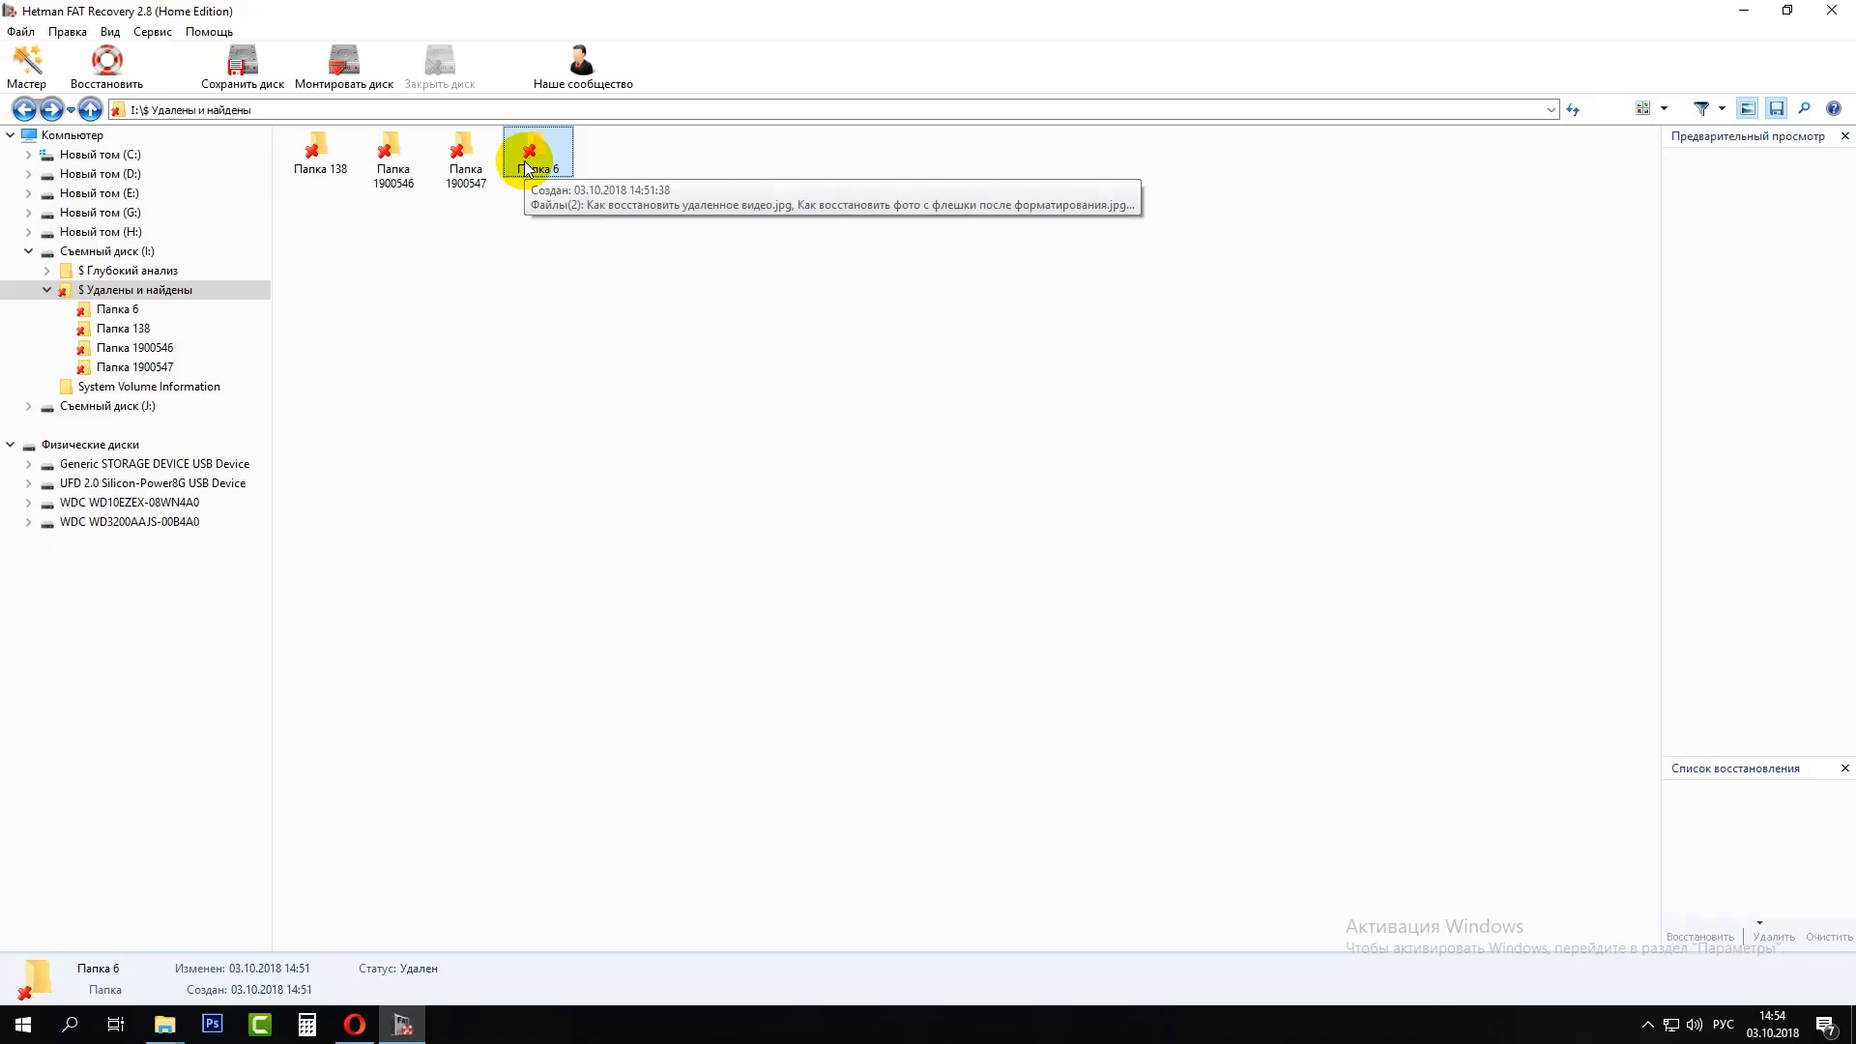
# Recover Папка 138 and Папка 6 to the hard disk at C:\Восстановленные файлы\, keeping the folder structure
pyautogui.keyDown('ctrl'); pyautogui.click(314, 150); pyautogui.keyUp('ctrl')
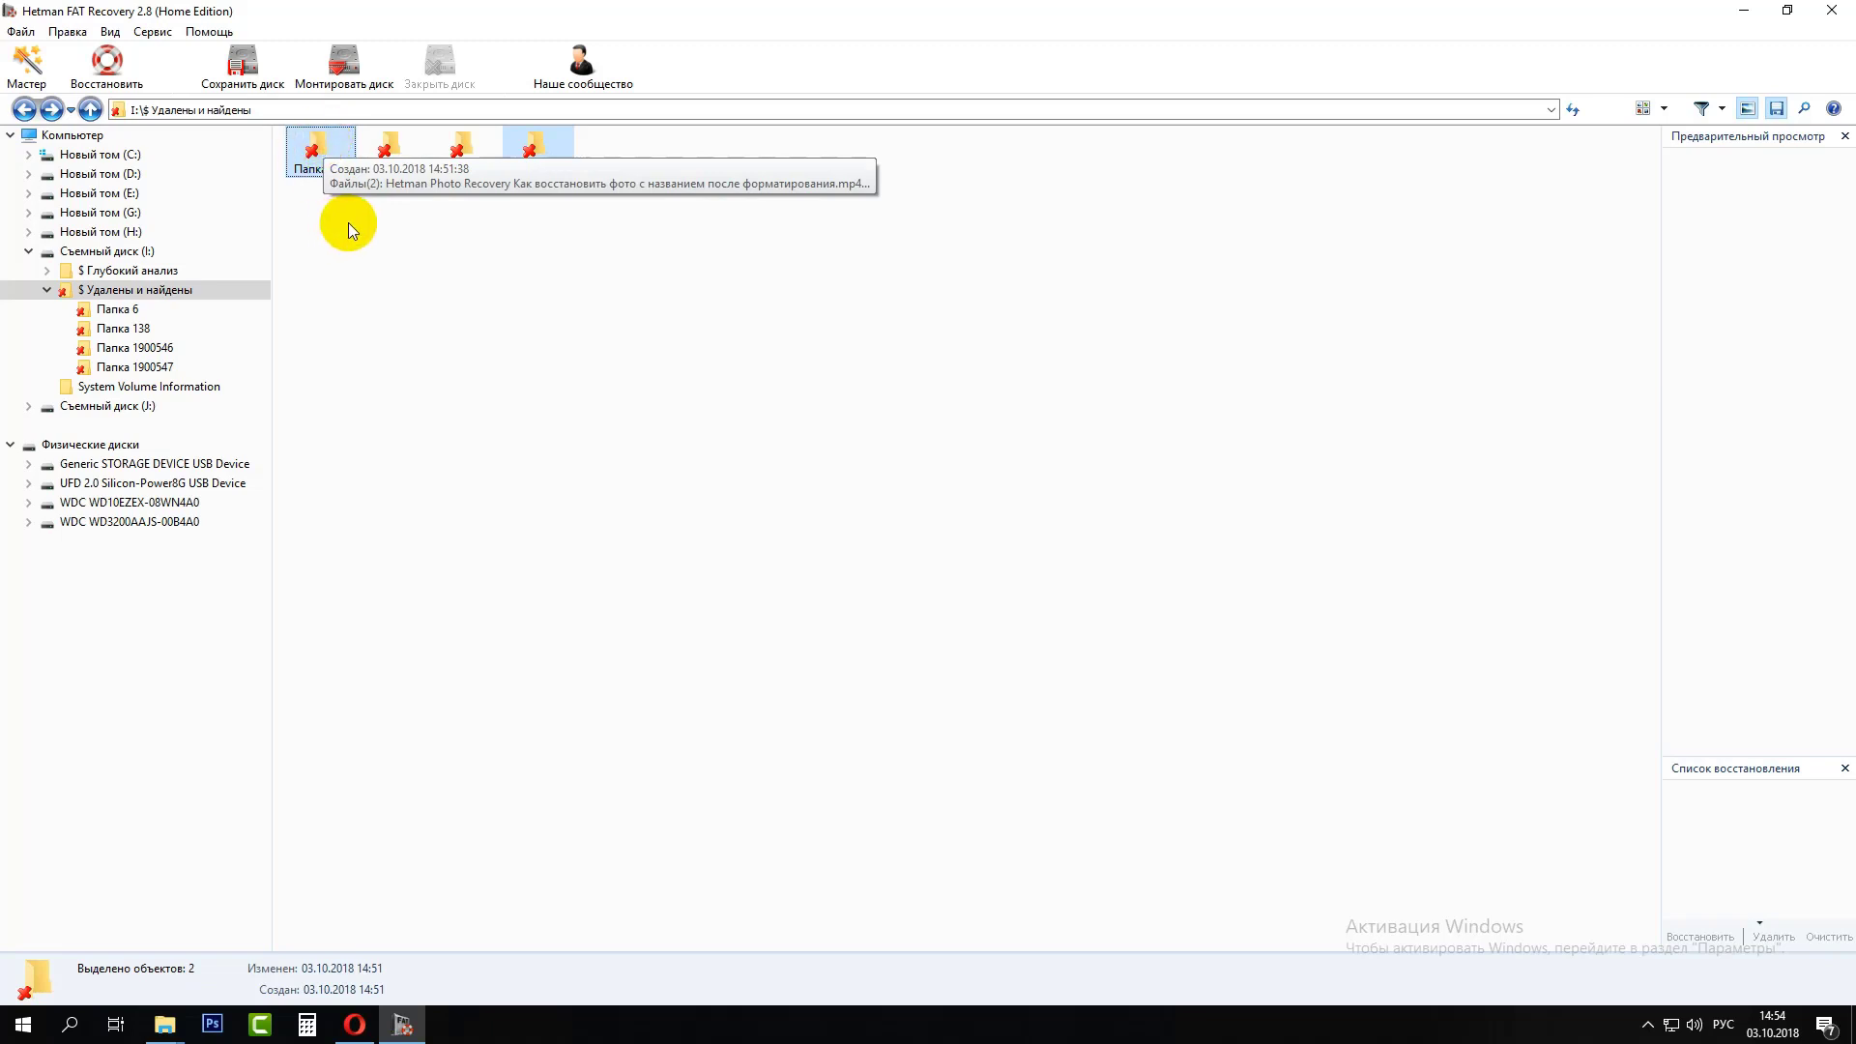
pyautogui.click(106, 66)
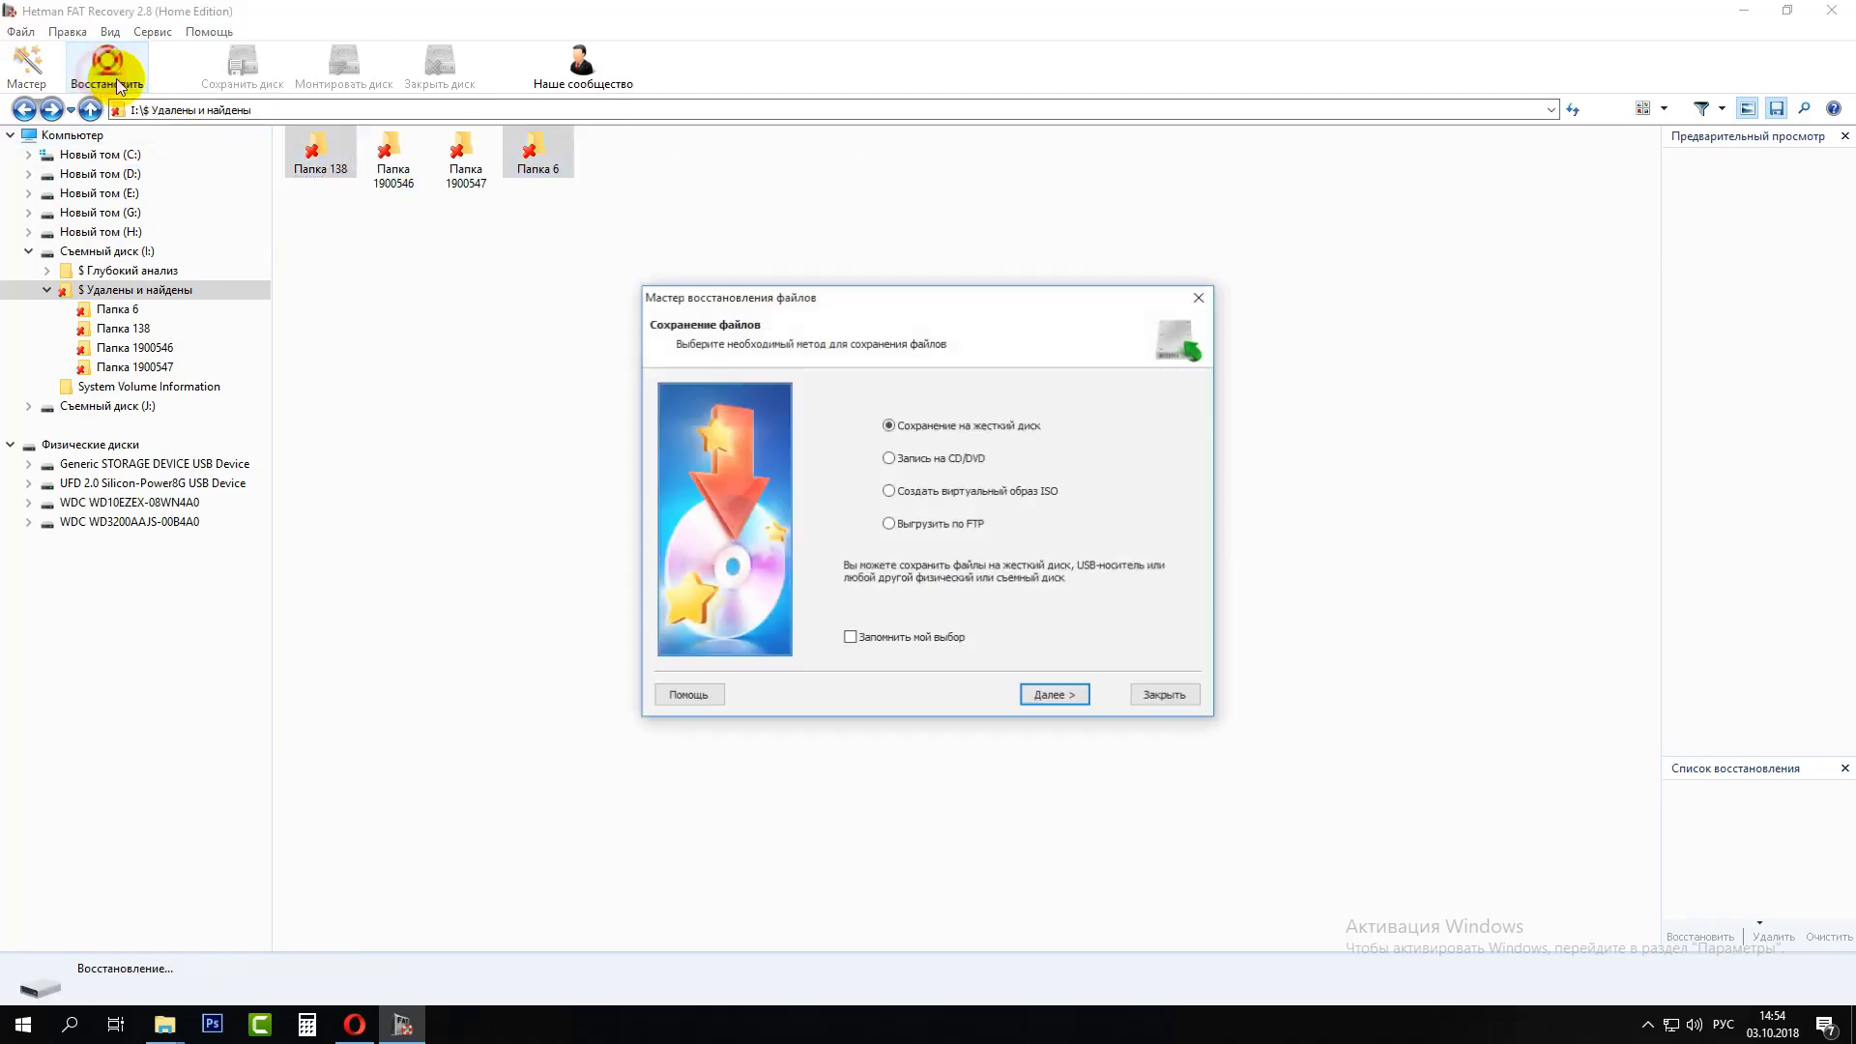
pyautogui.click(1052, 700)
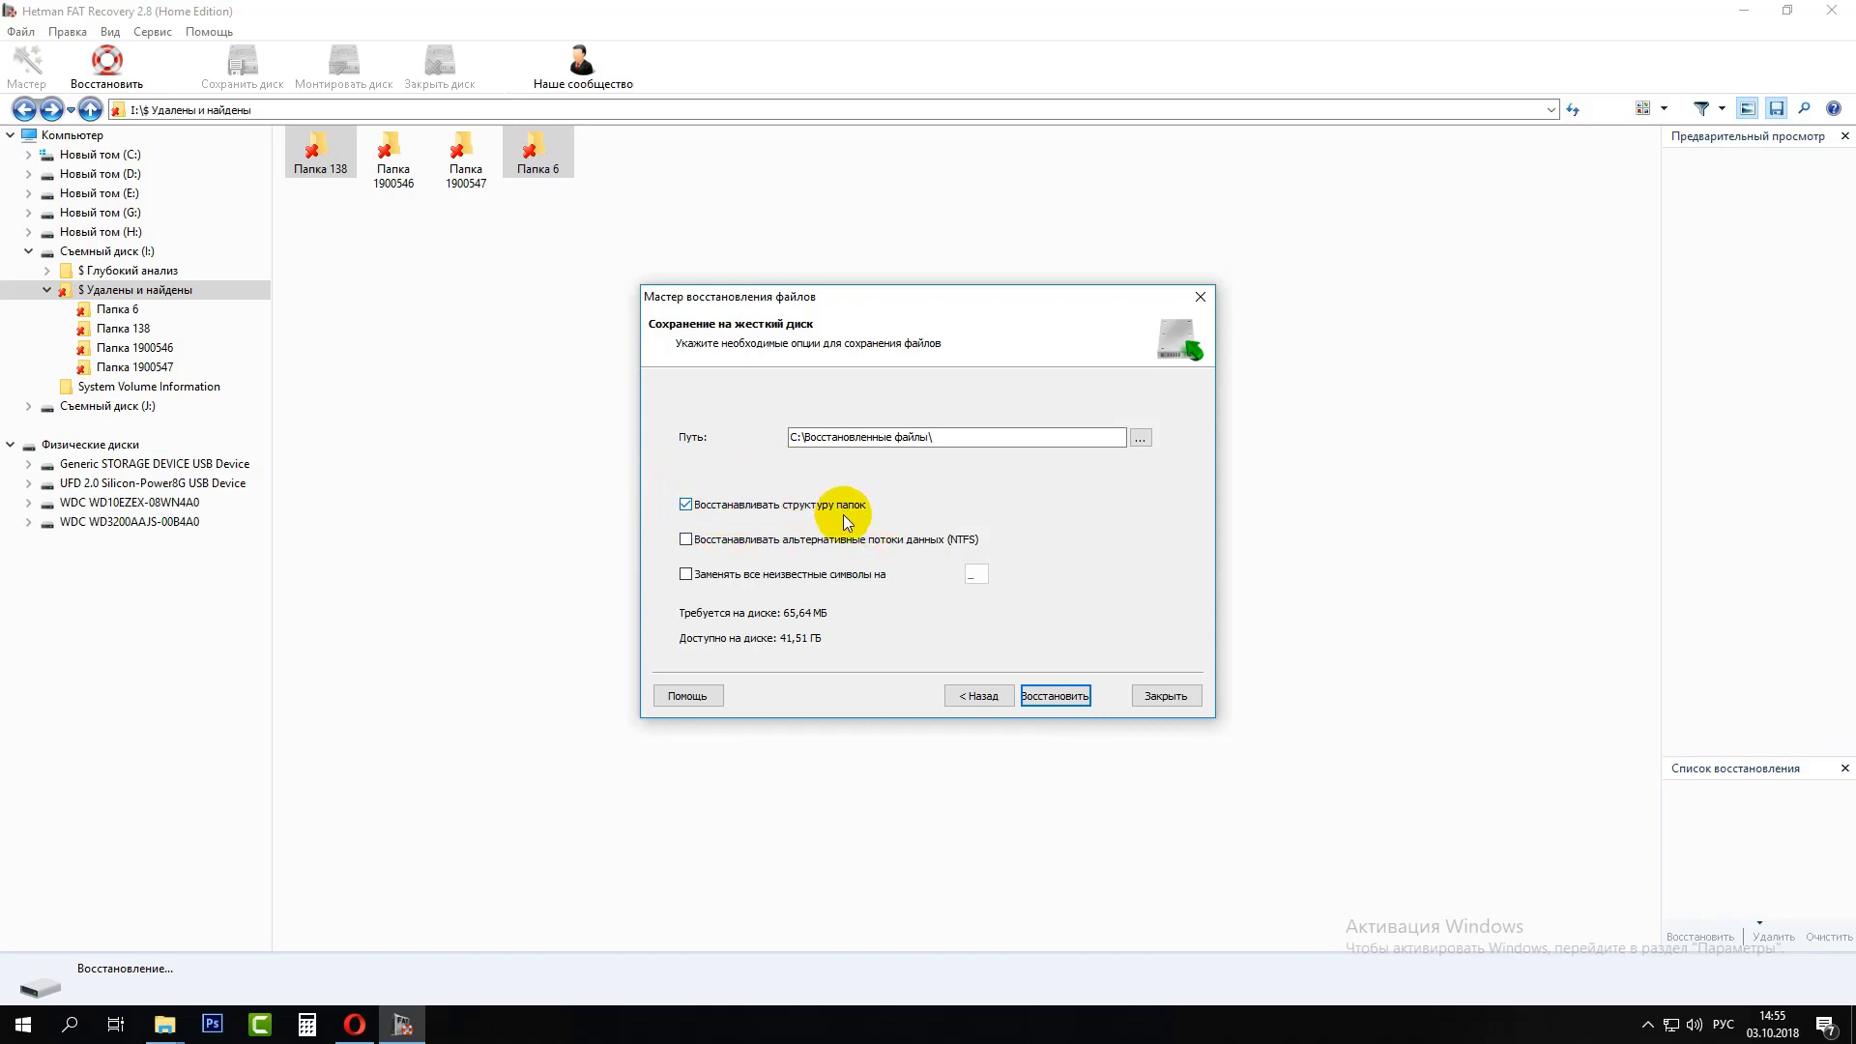
pyautogui.click(1063, 696)
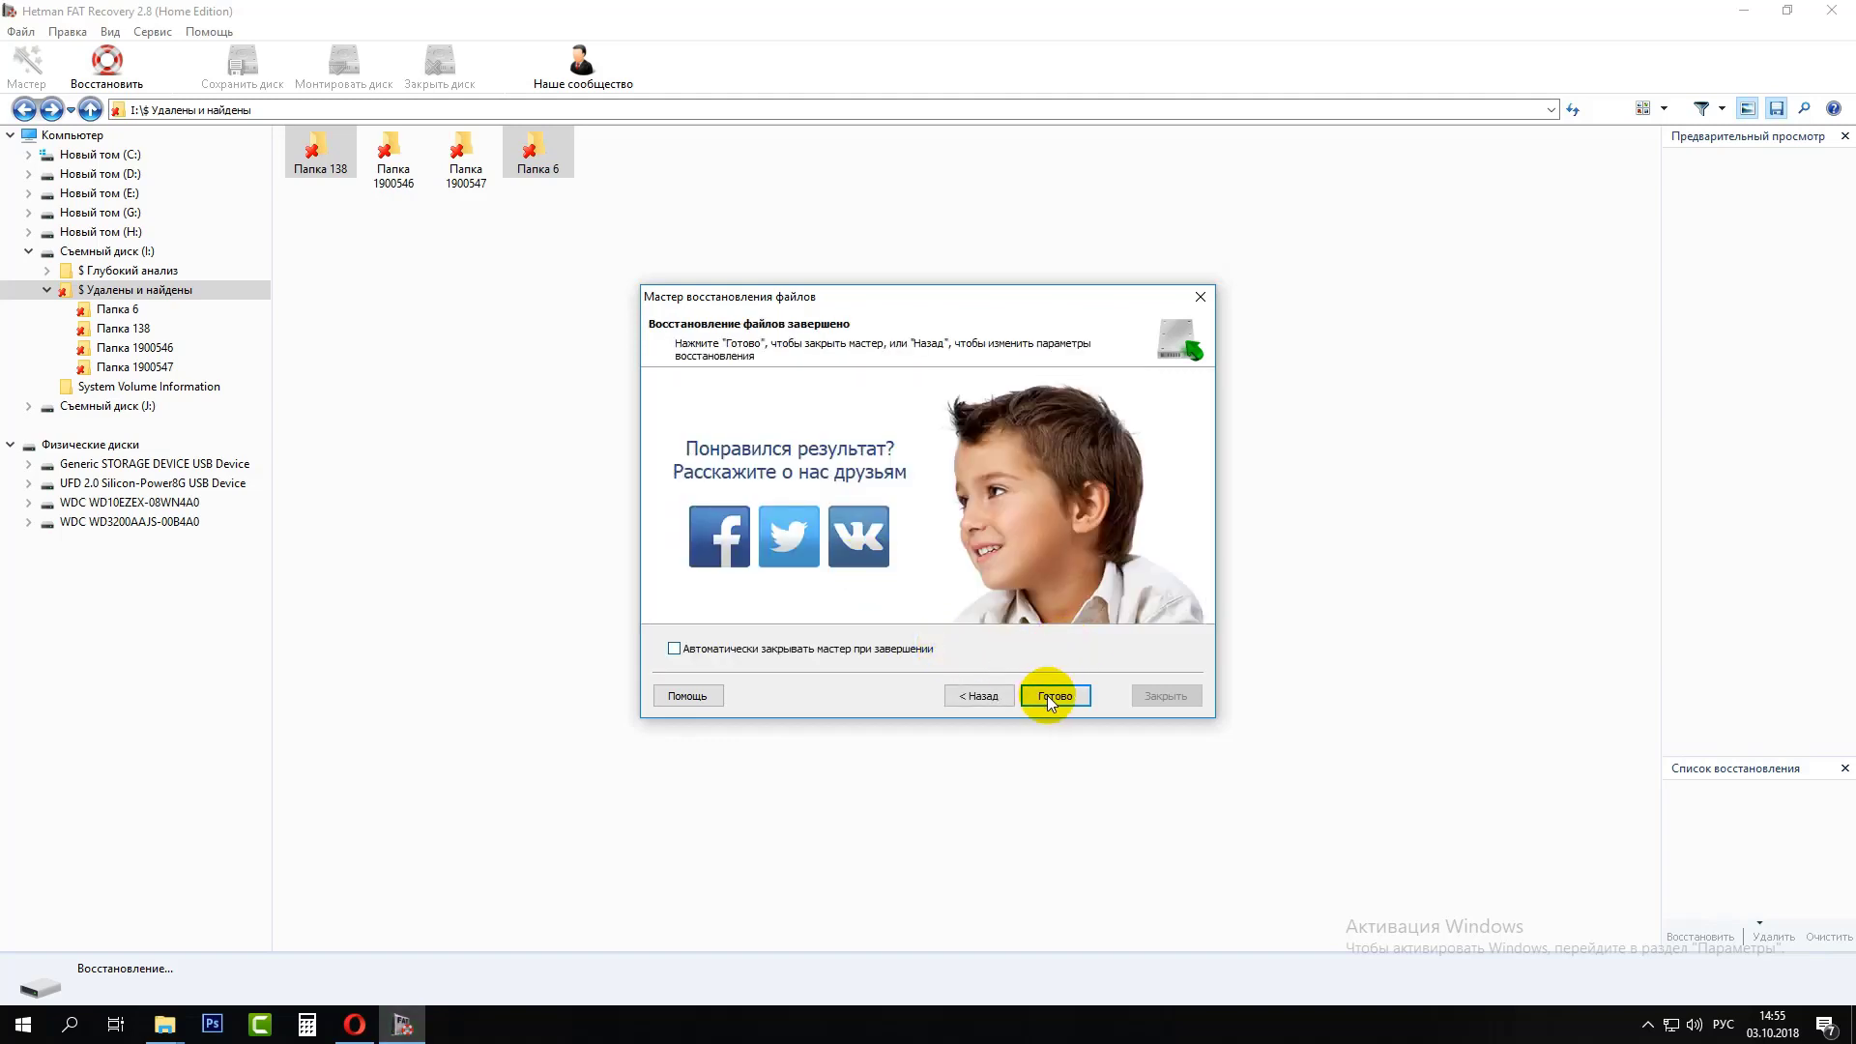
pyautogui.click(1047, 694)
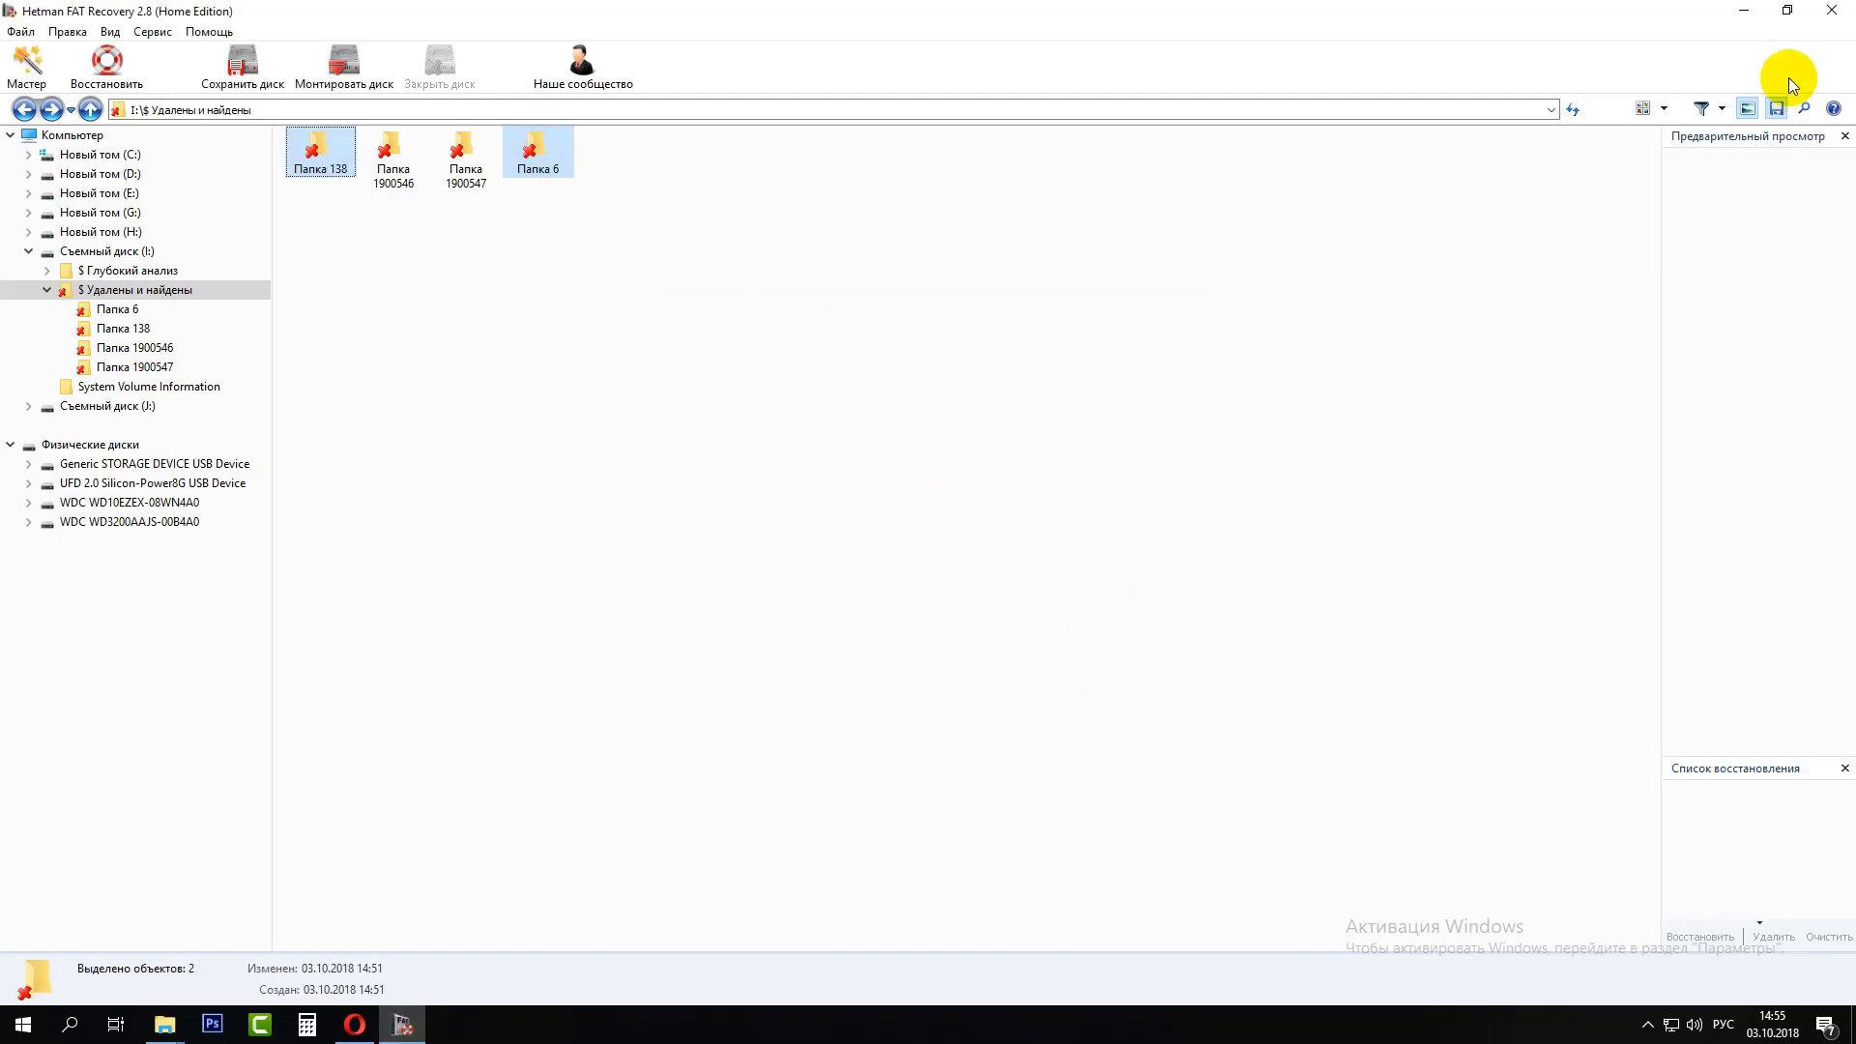
# Close the recovery program and open the Восстановленные файлы folder on drive C: in File Explorer
pyautogui.click(1831, 11)
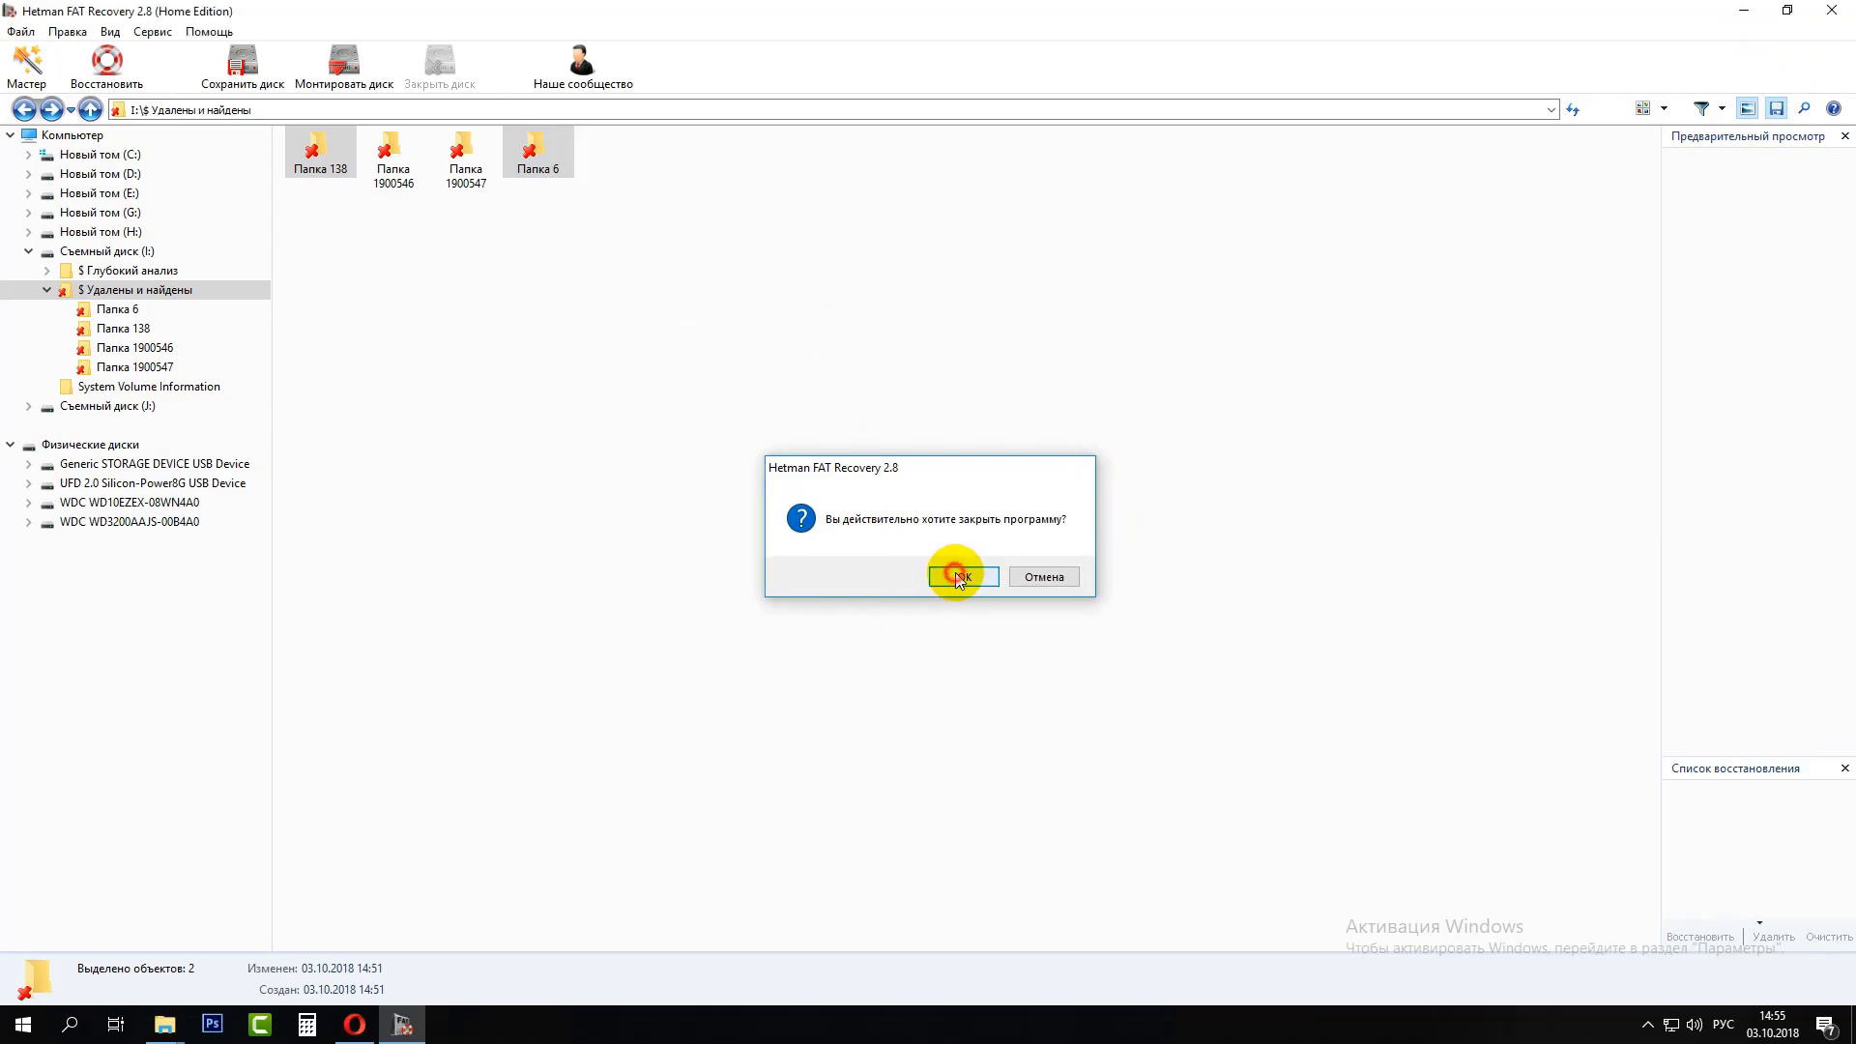
pyautogui.click(962, 575)
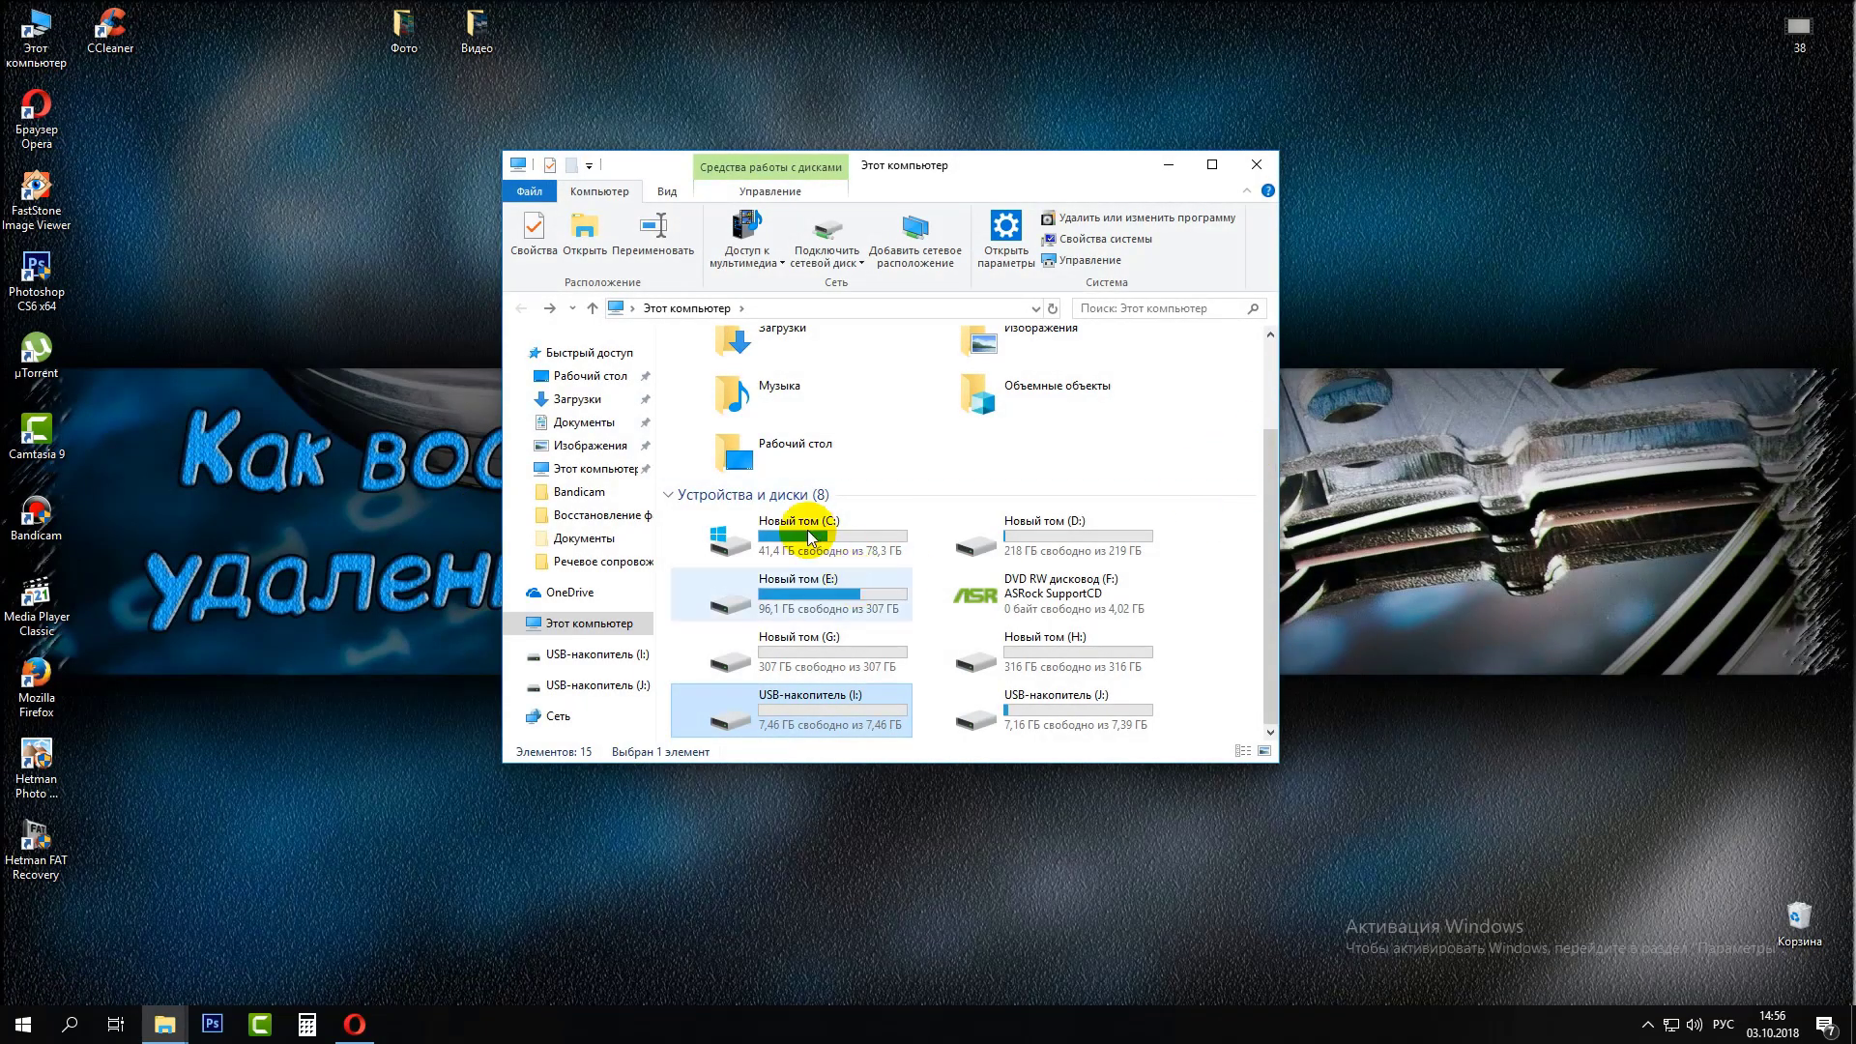
pyautogui.doubleClick(711, 536)
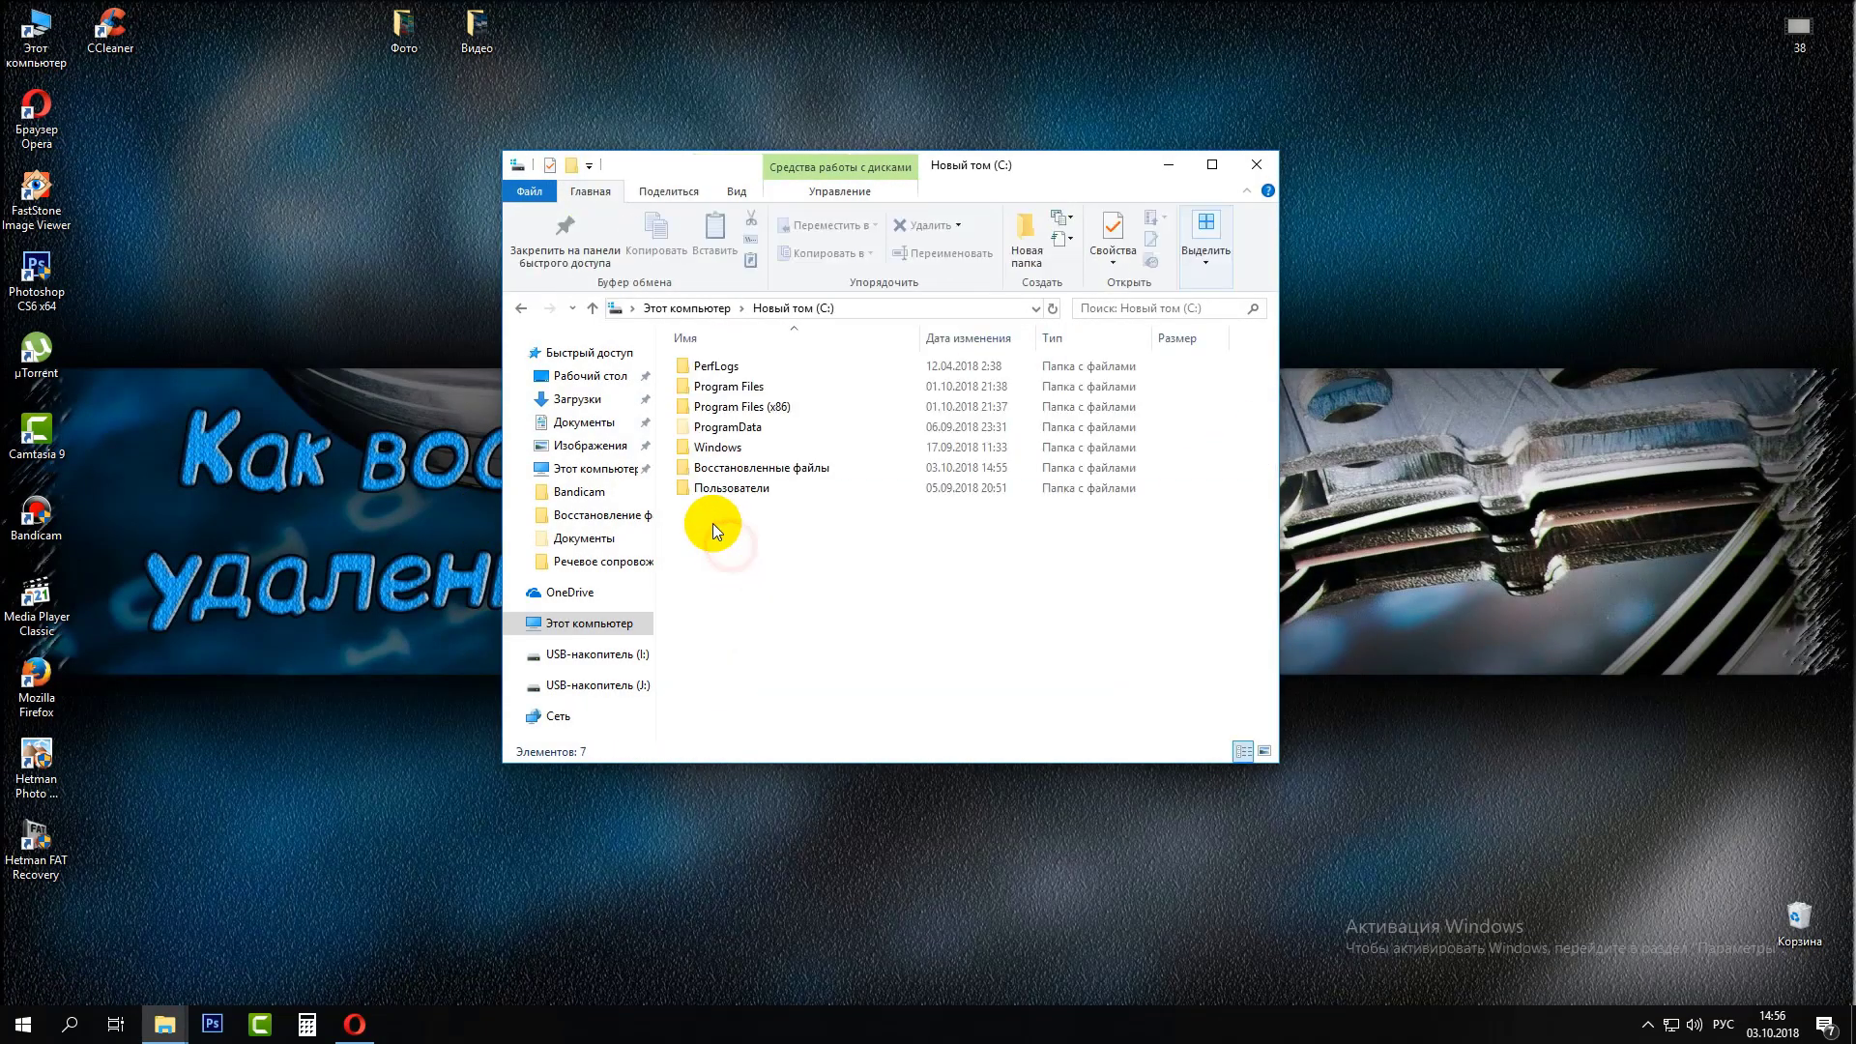
pyautogui.doubleClick(686, 467)
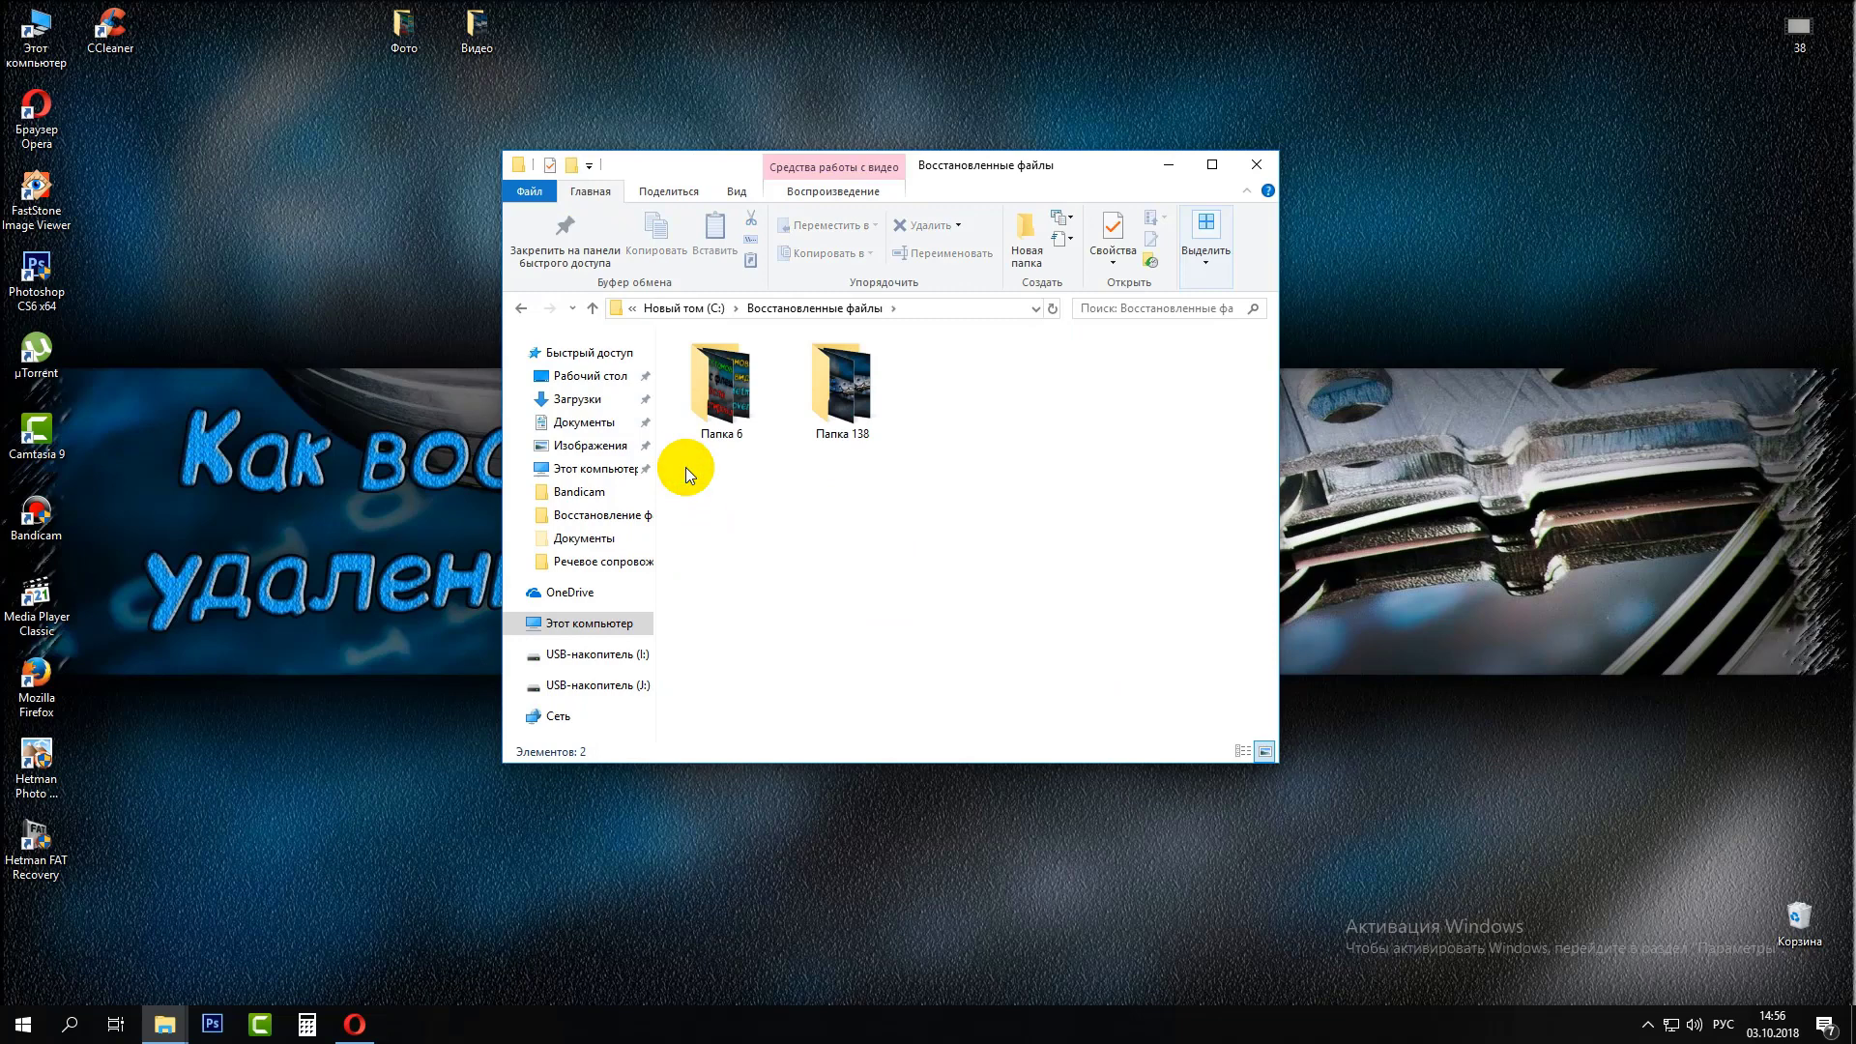
# Open the recovered Папка 6 and the desktop folder Фото, placing the two windows side by side
pyautogui.click(727, 396)
pyautogui.doubleClick(727, 396)
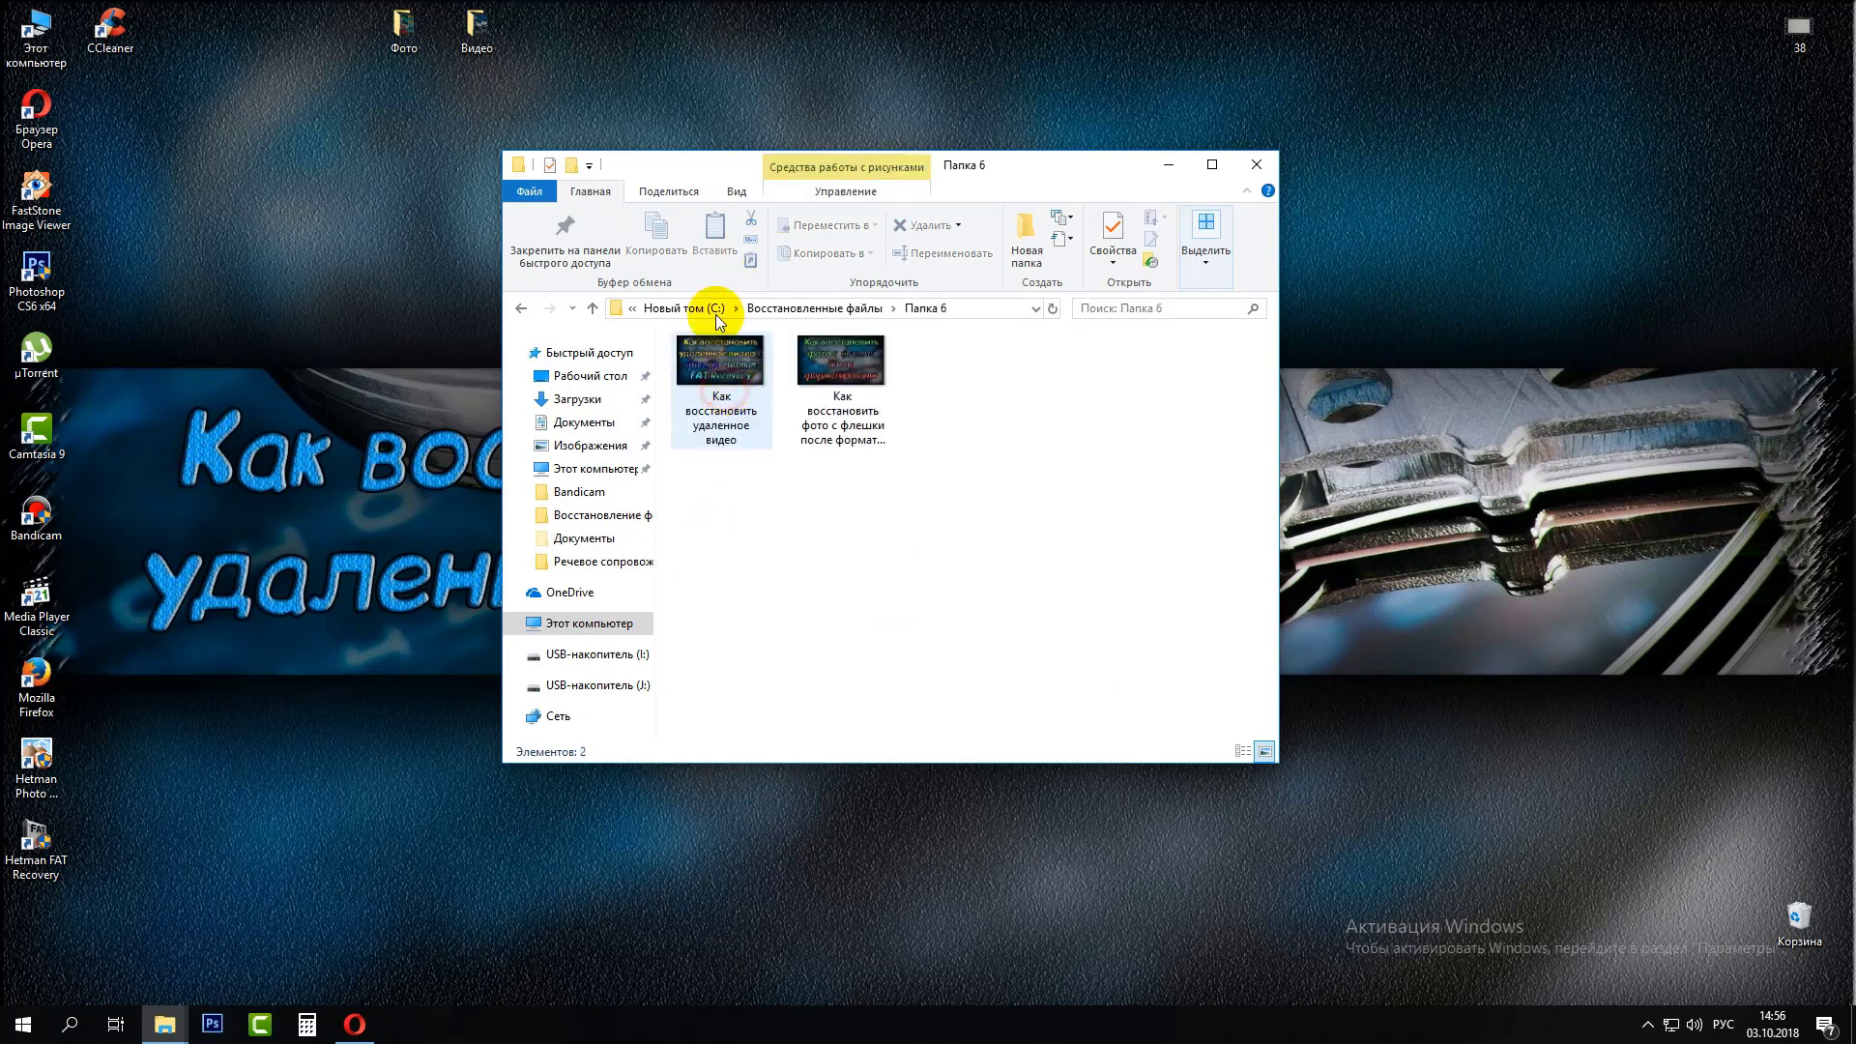
pyautogui.doubleClick(406, 39)
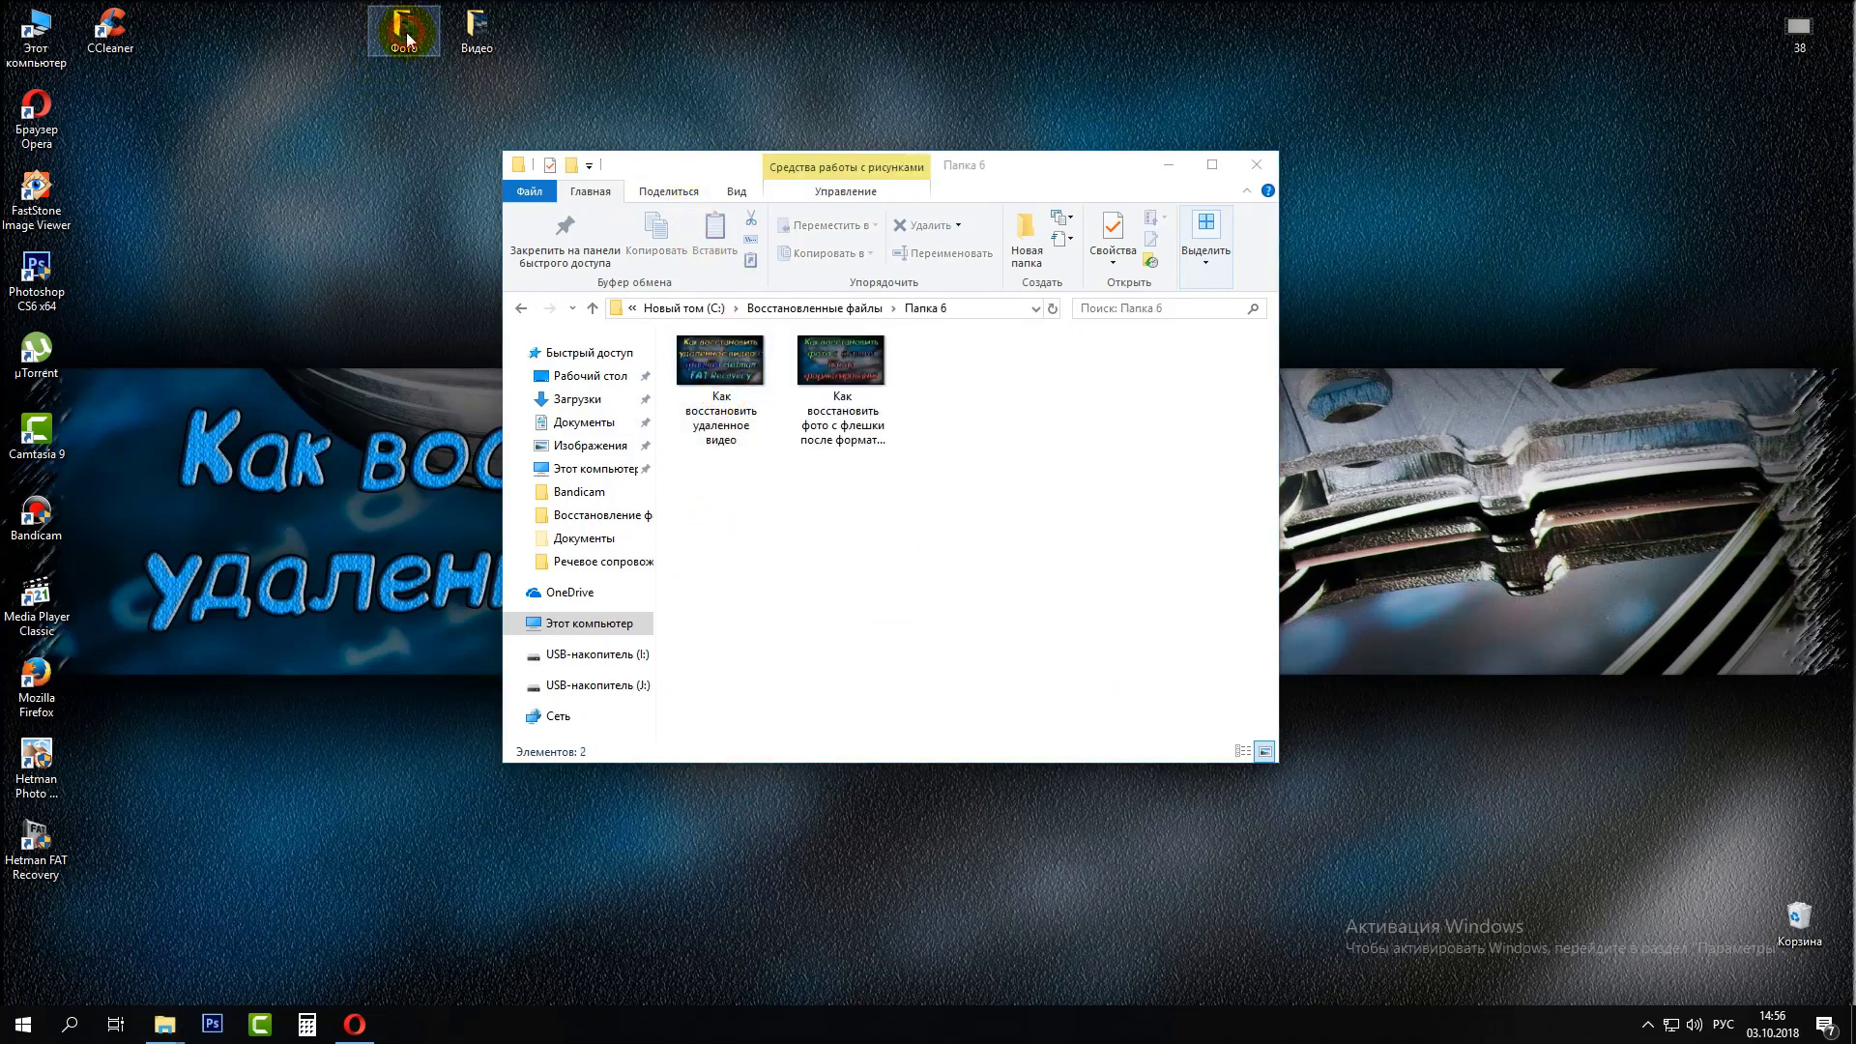
pyautogui.moveTo(1100, 195); pyautogui.dragTo(397, 183)
# Compare the file sizes of both images in Фото with their recovered copies in Папка 6, and return to Восстановленные файлы
pyautogui.click(51, 380)
pyautogui.click(50, 380)
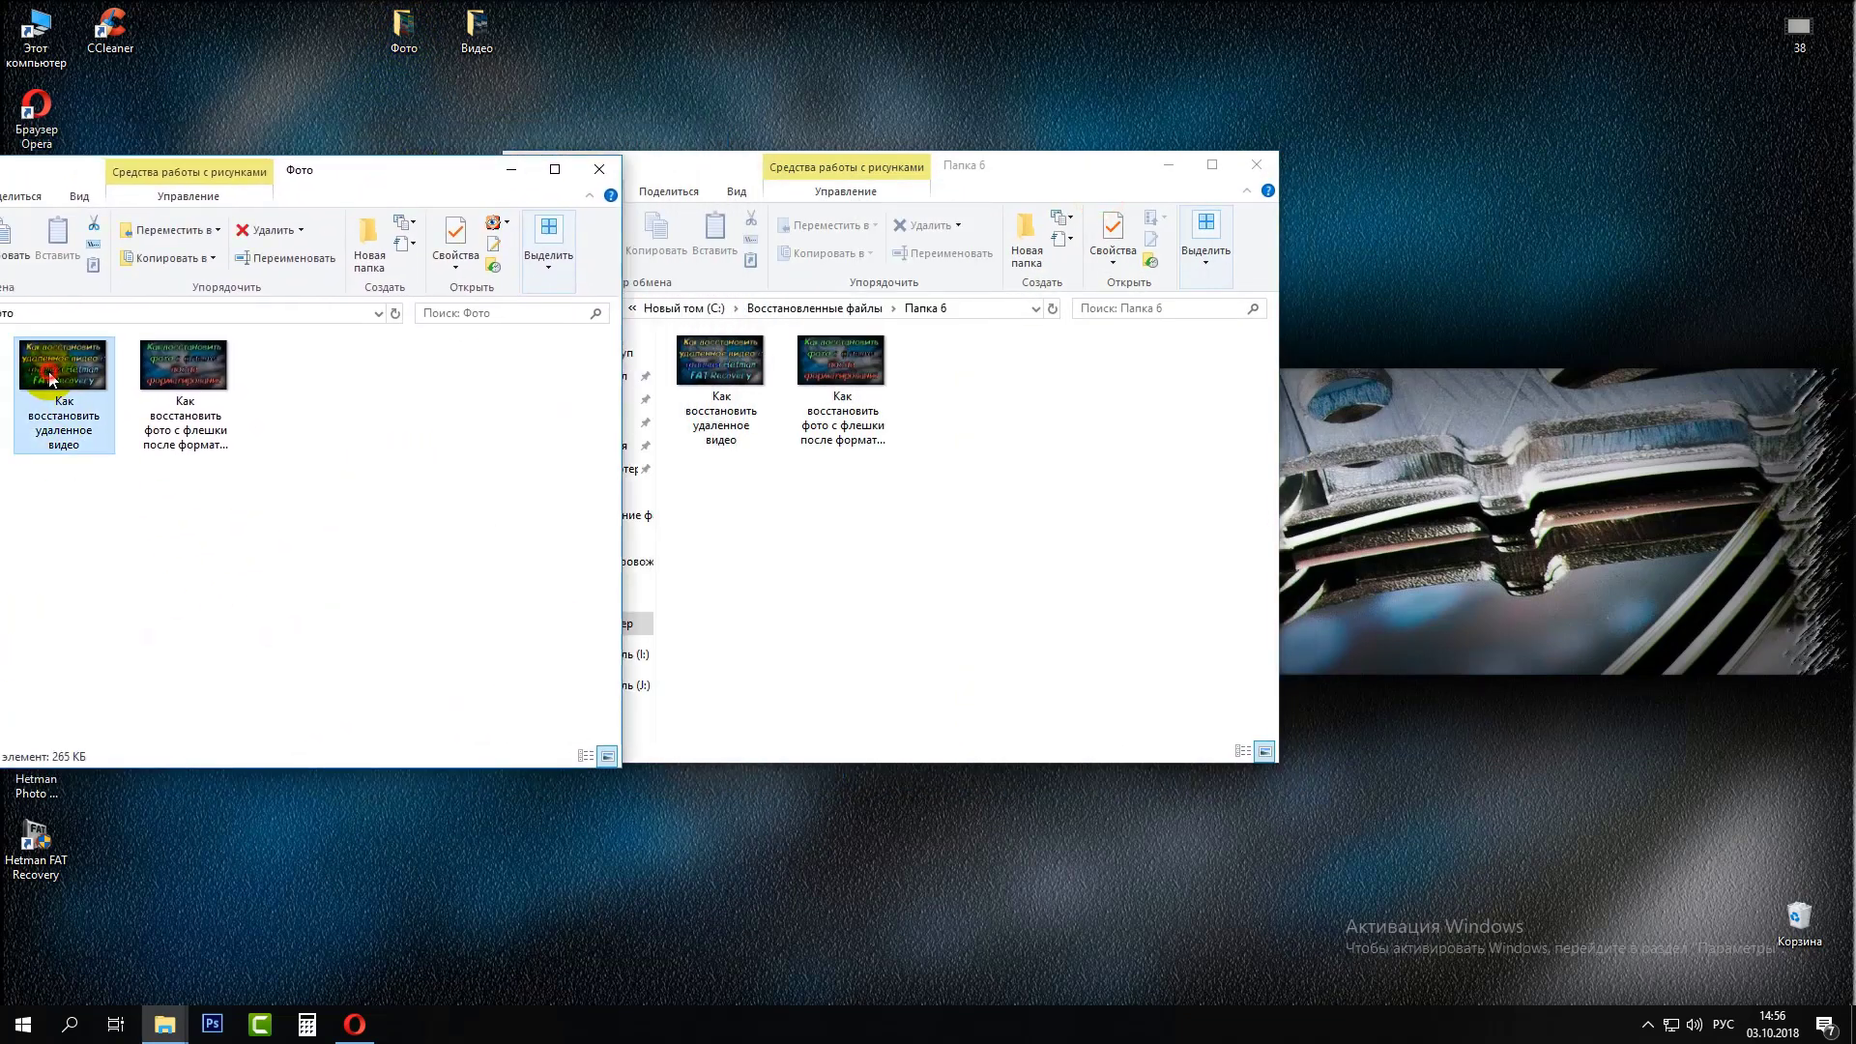
pyautogui.click(715, 357)
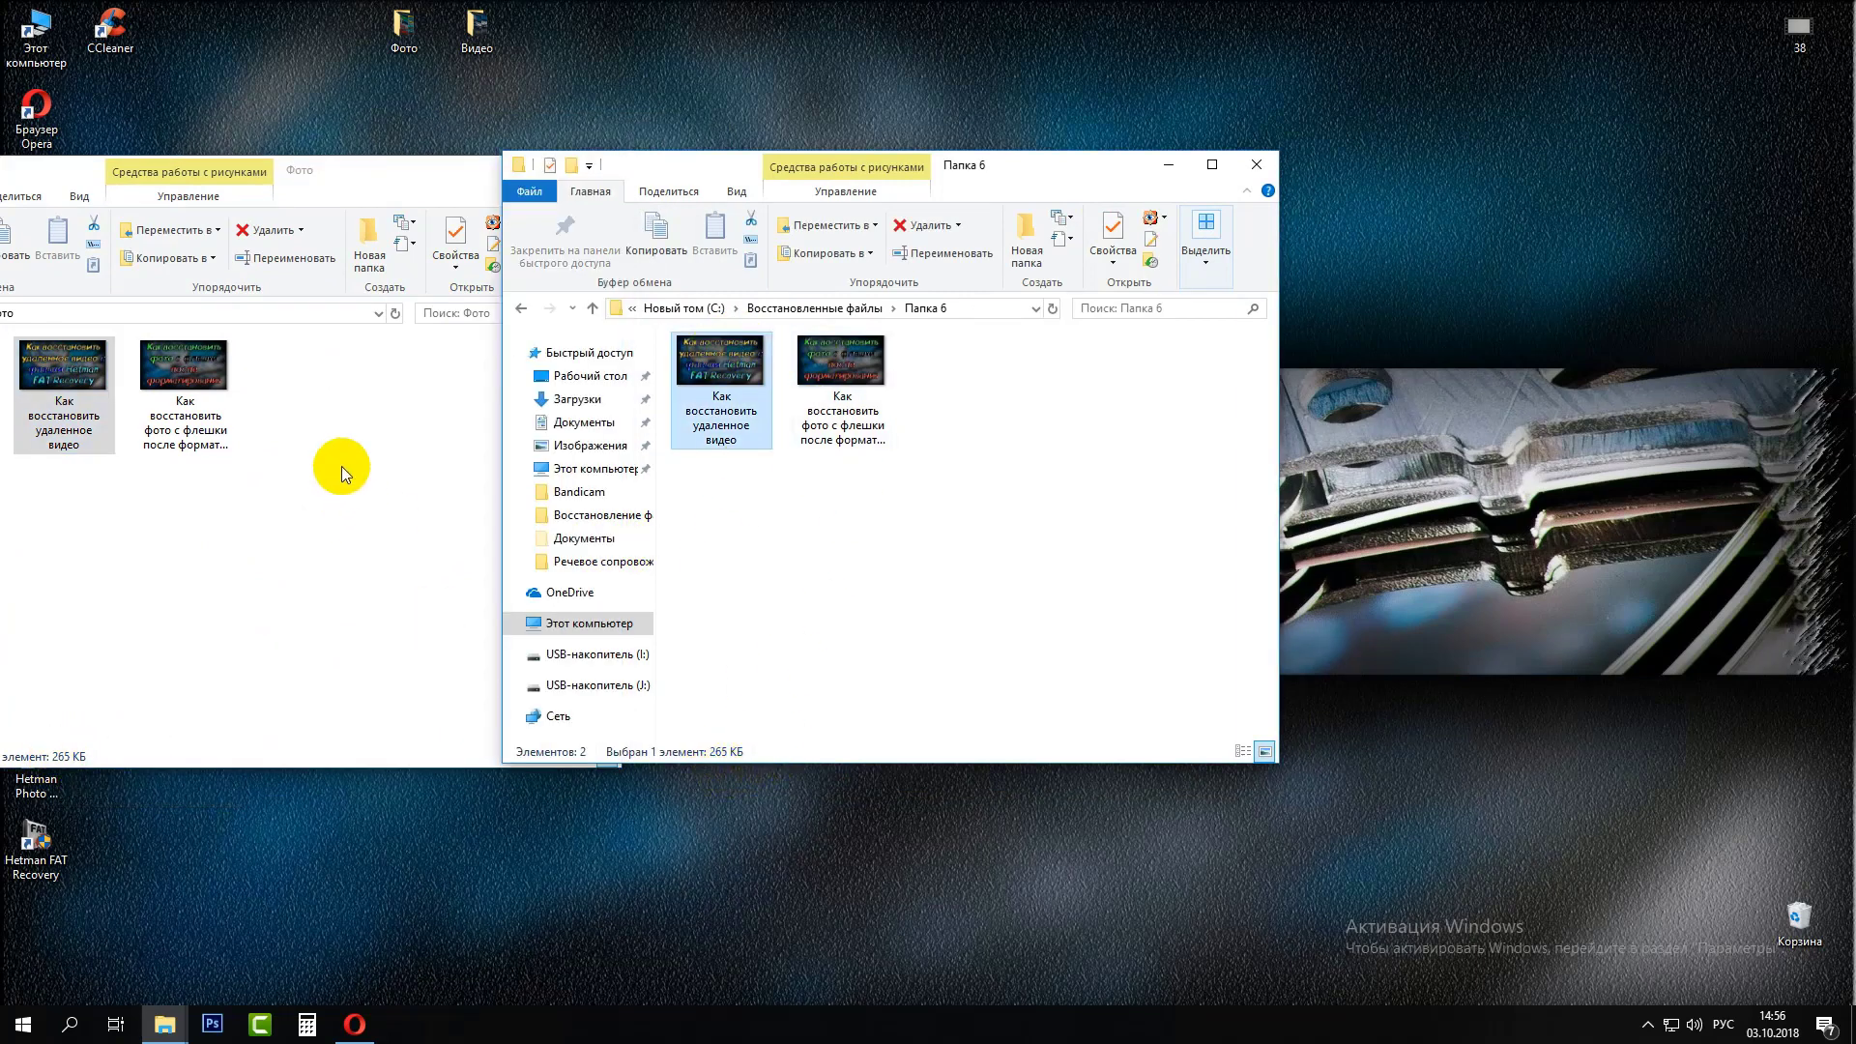
pyautogui.click(184, 387)
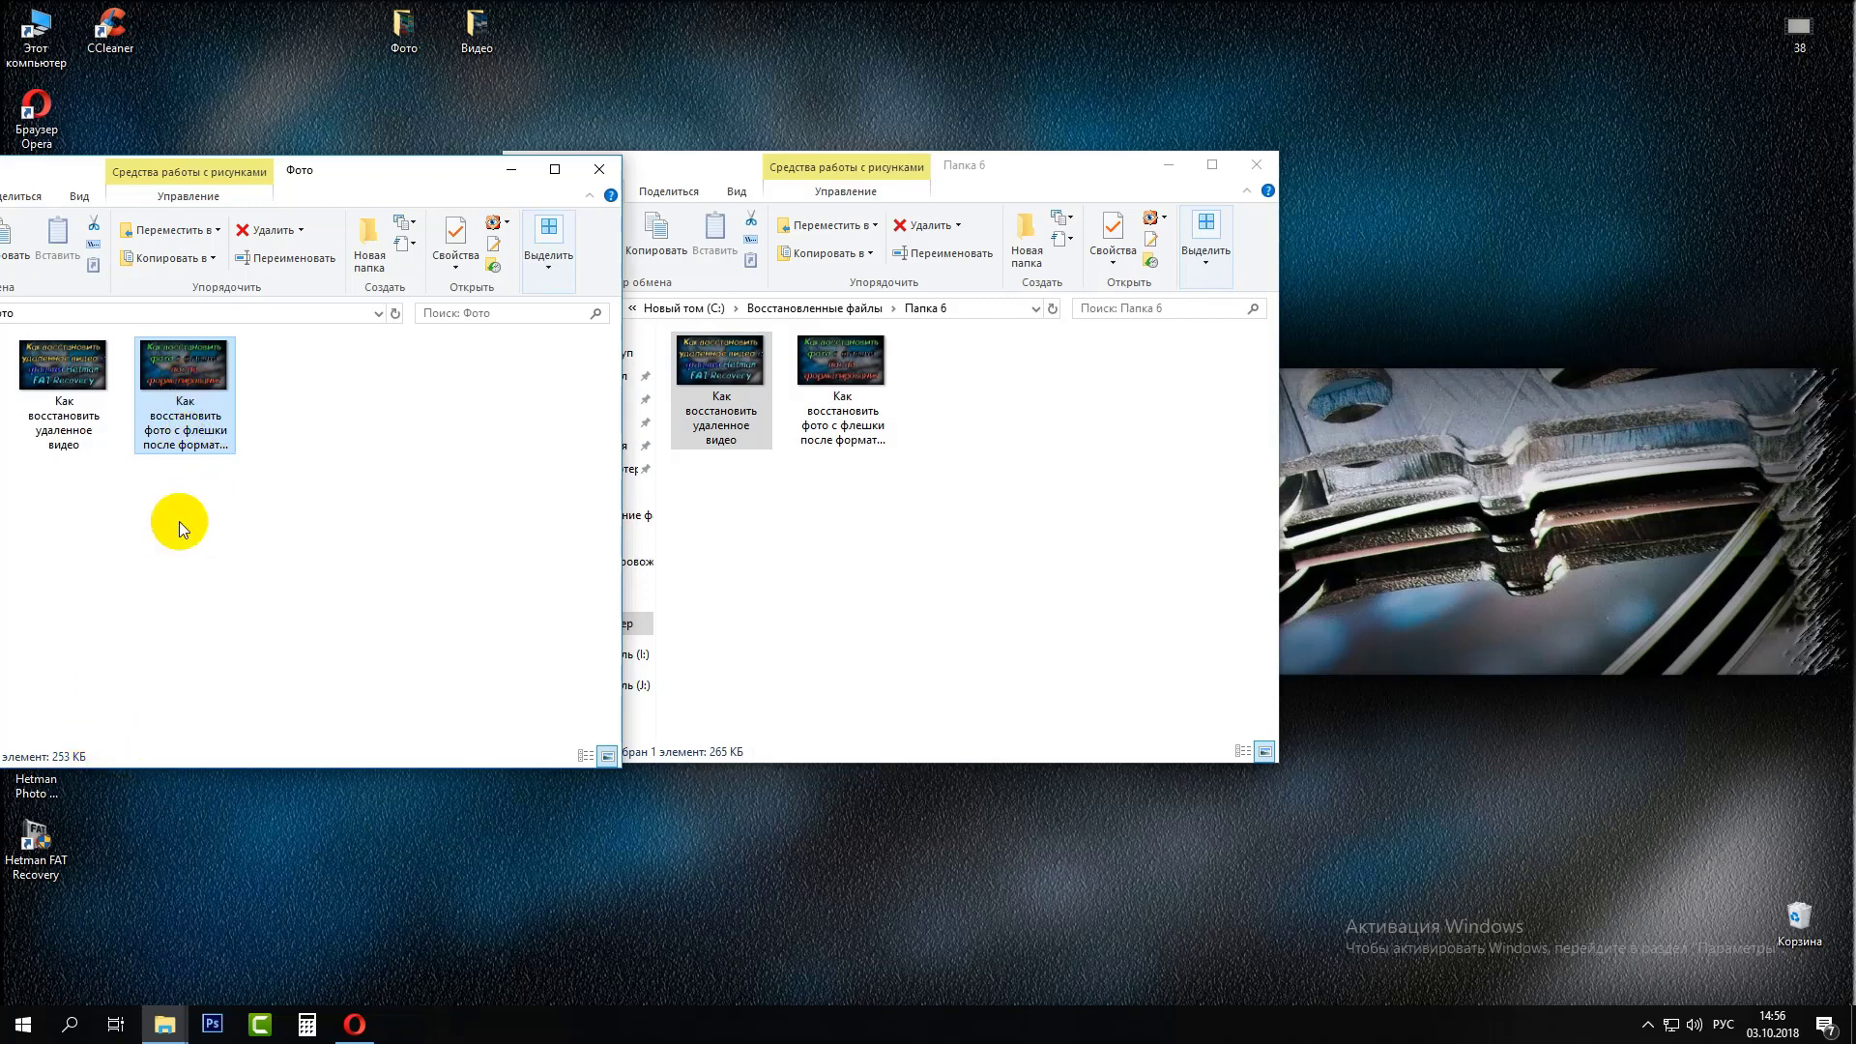
pyautogui.click(834, 372)
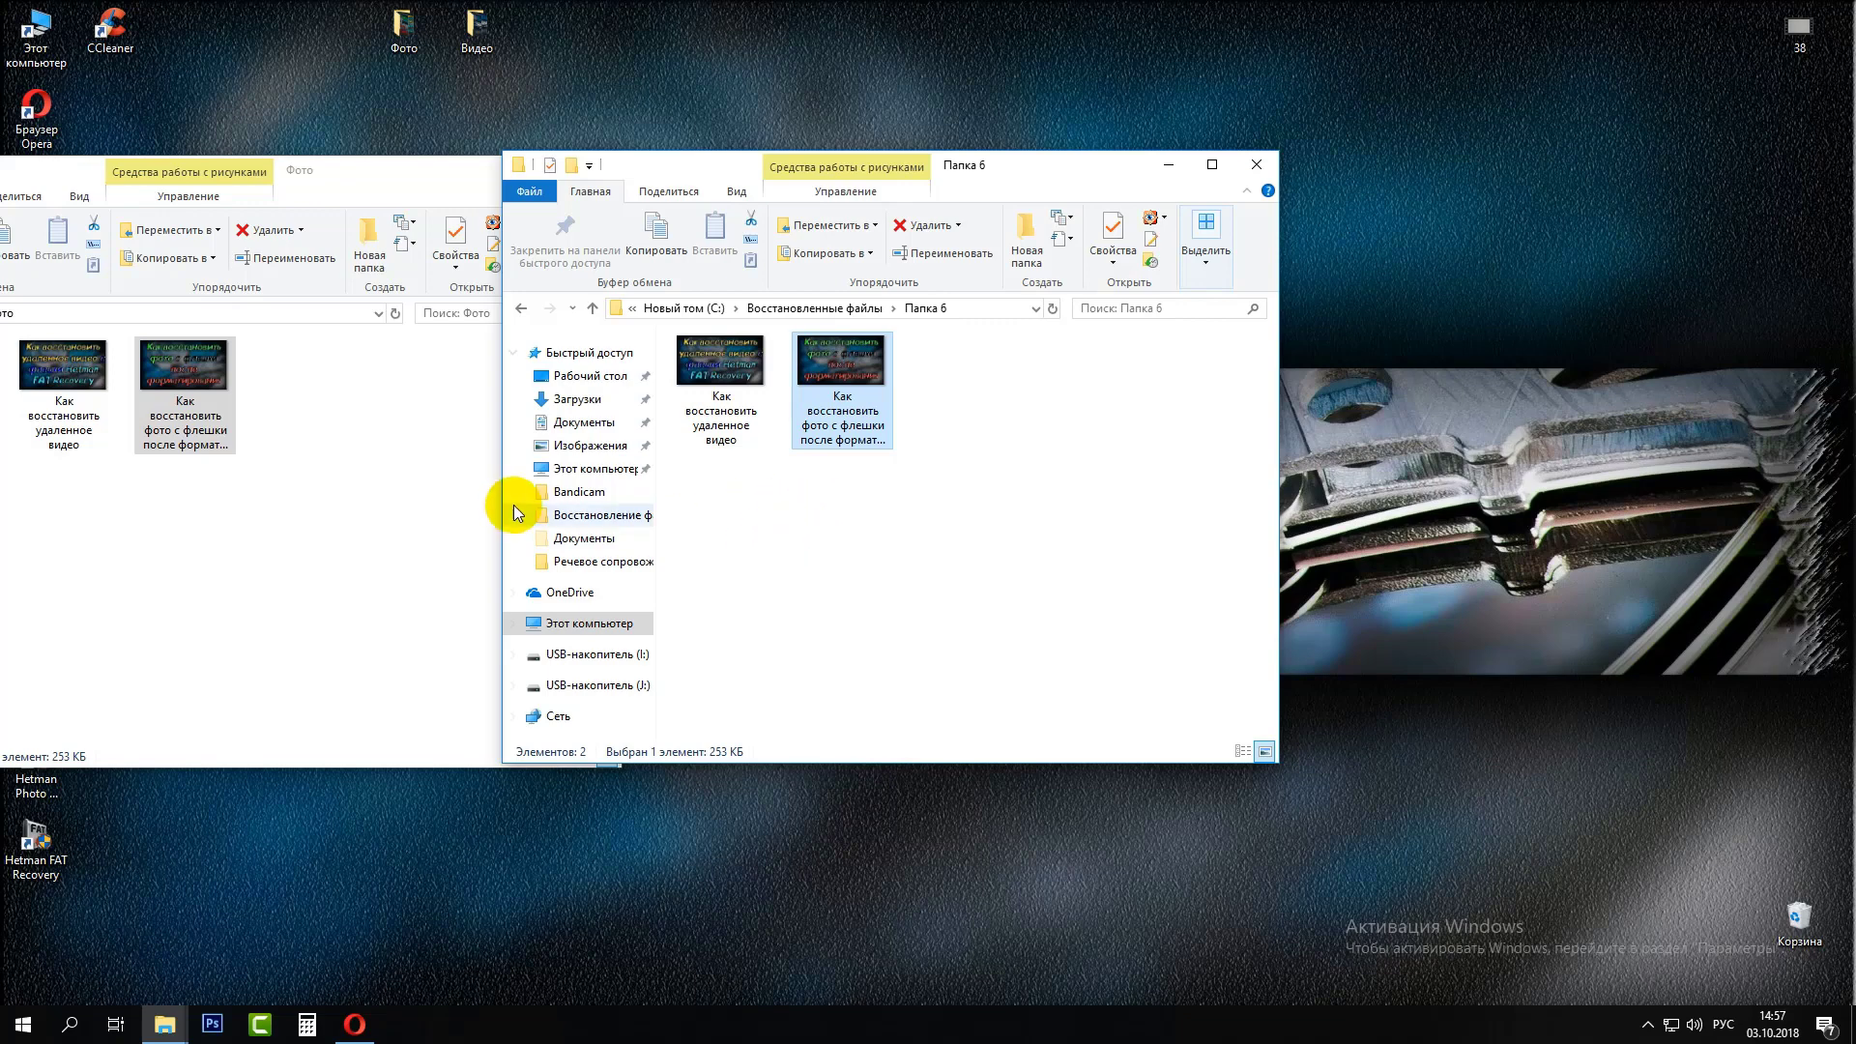
pyautogui.press('BackSpace')
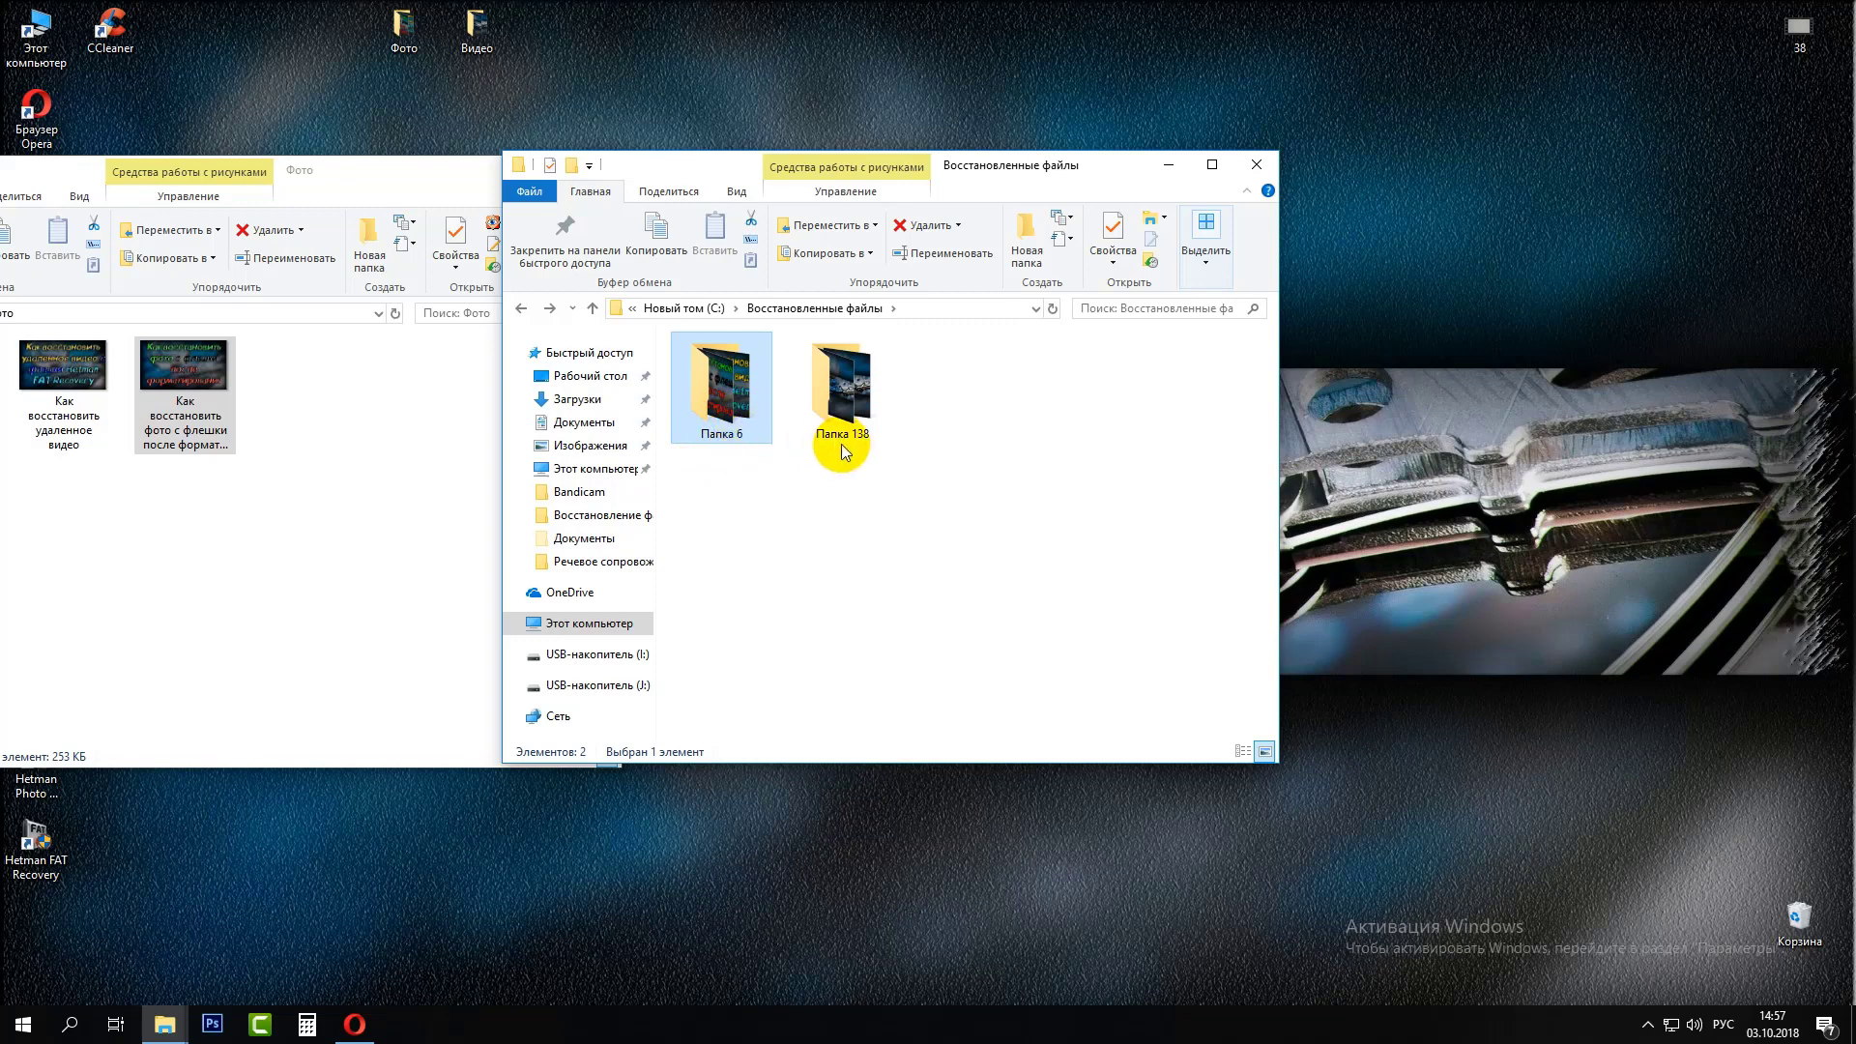
# Close the Фото window and open the recovered Папка 138
pyautogui.moveTo(711, 382)
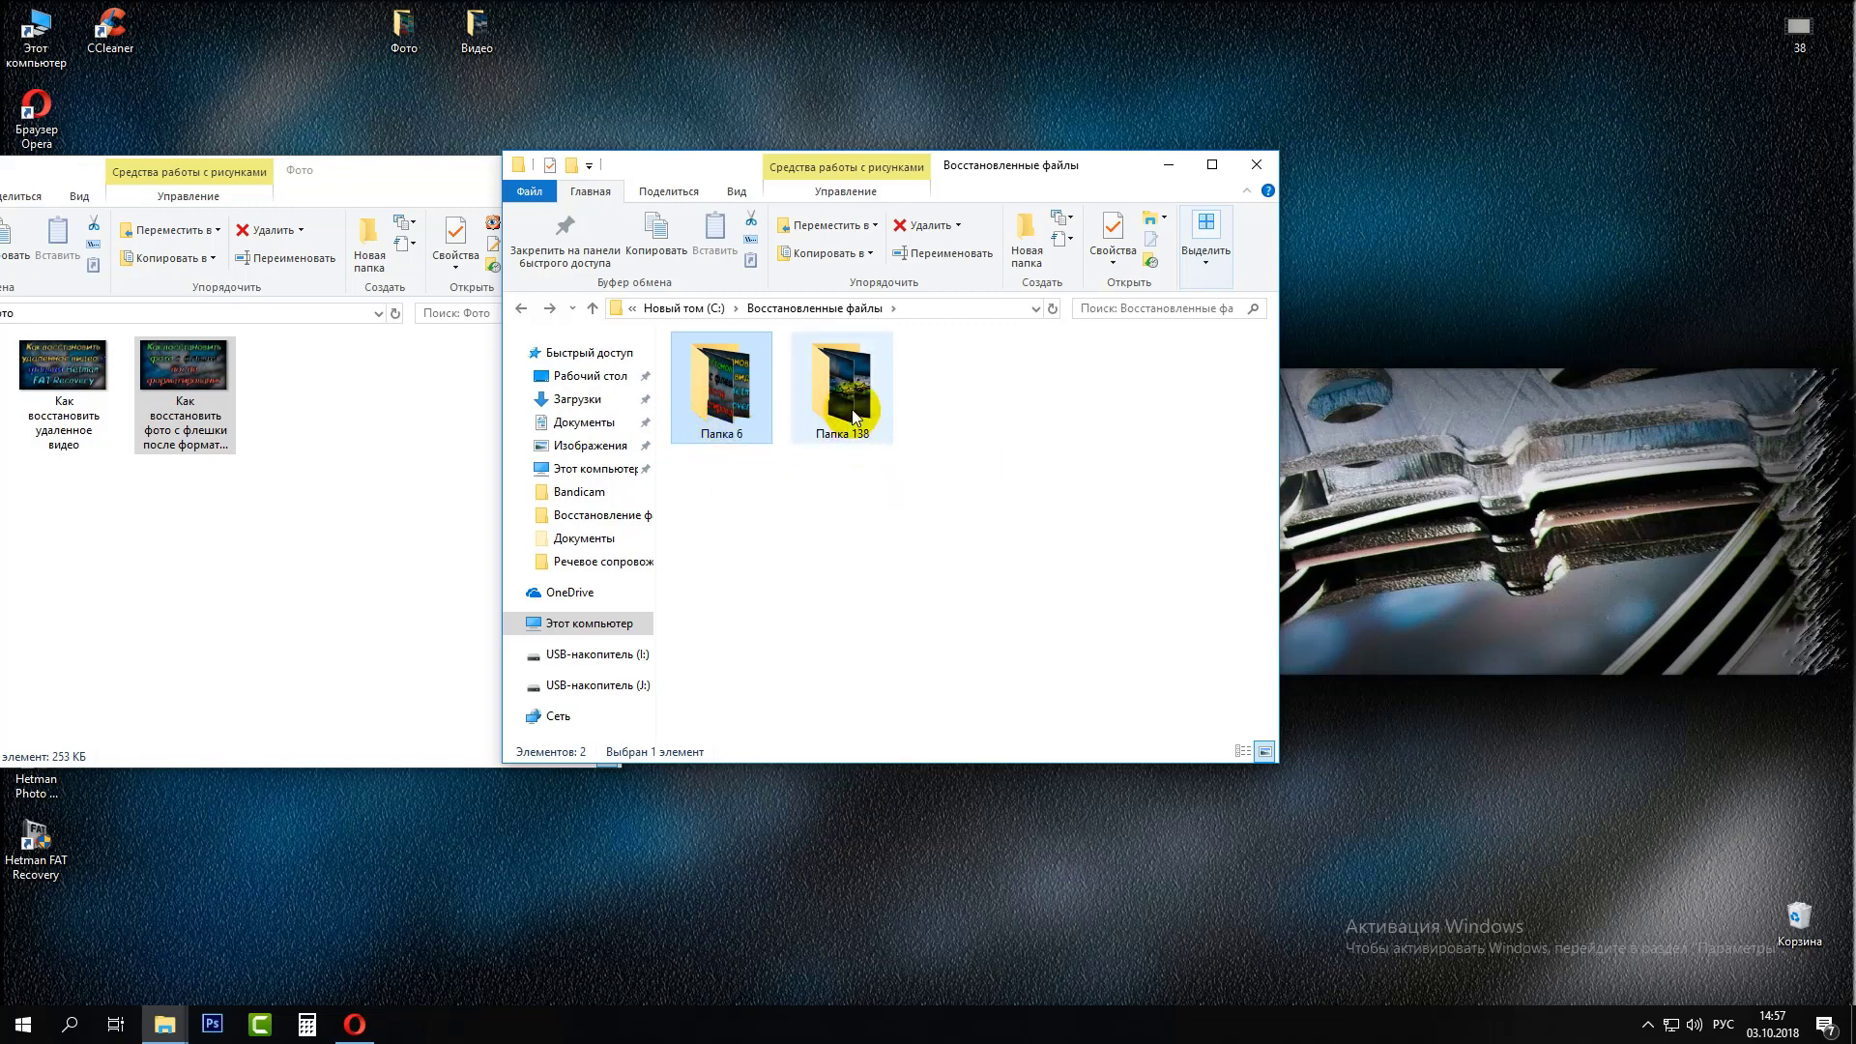
pyautogui.click(386, 170)
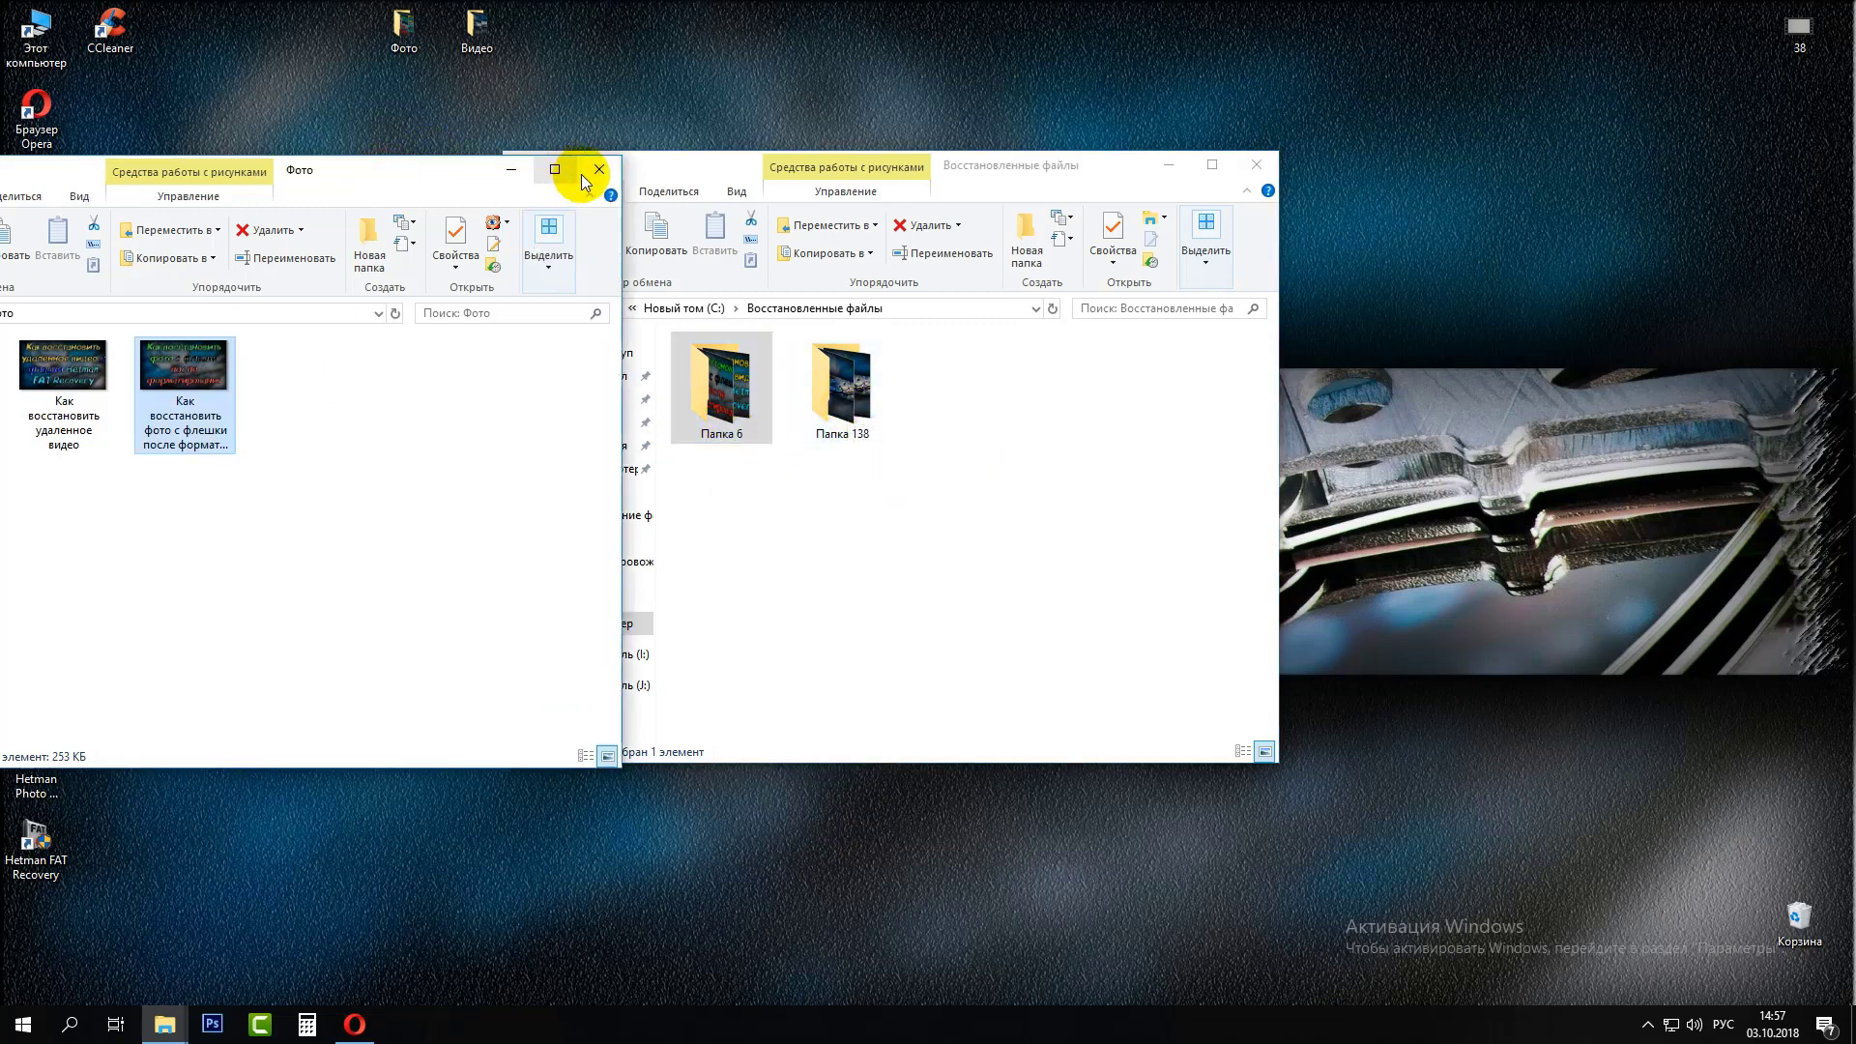
pyautogui.click(599, 169)
pyautogui.doubleClick(861, 396)
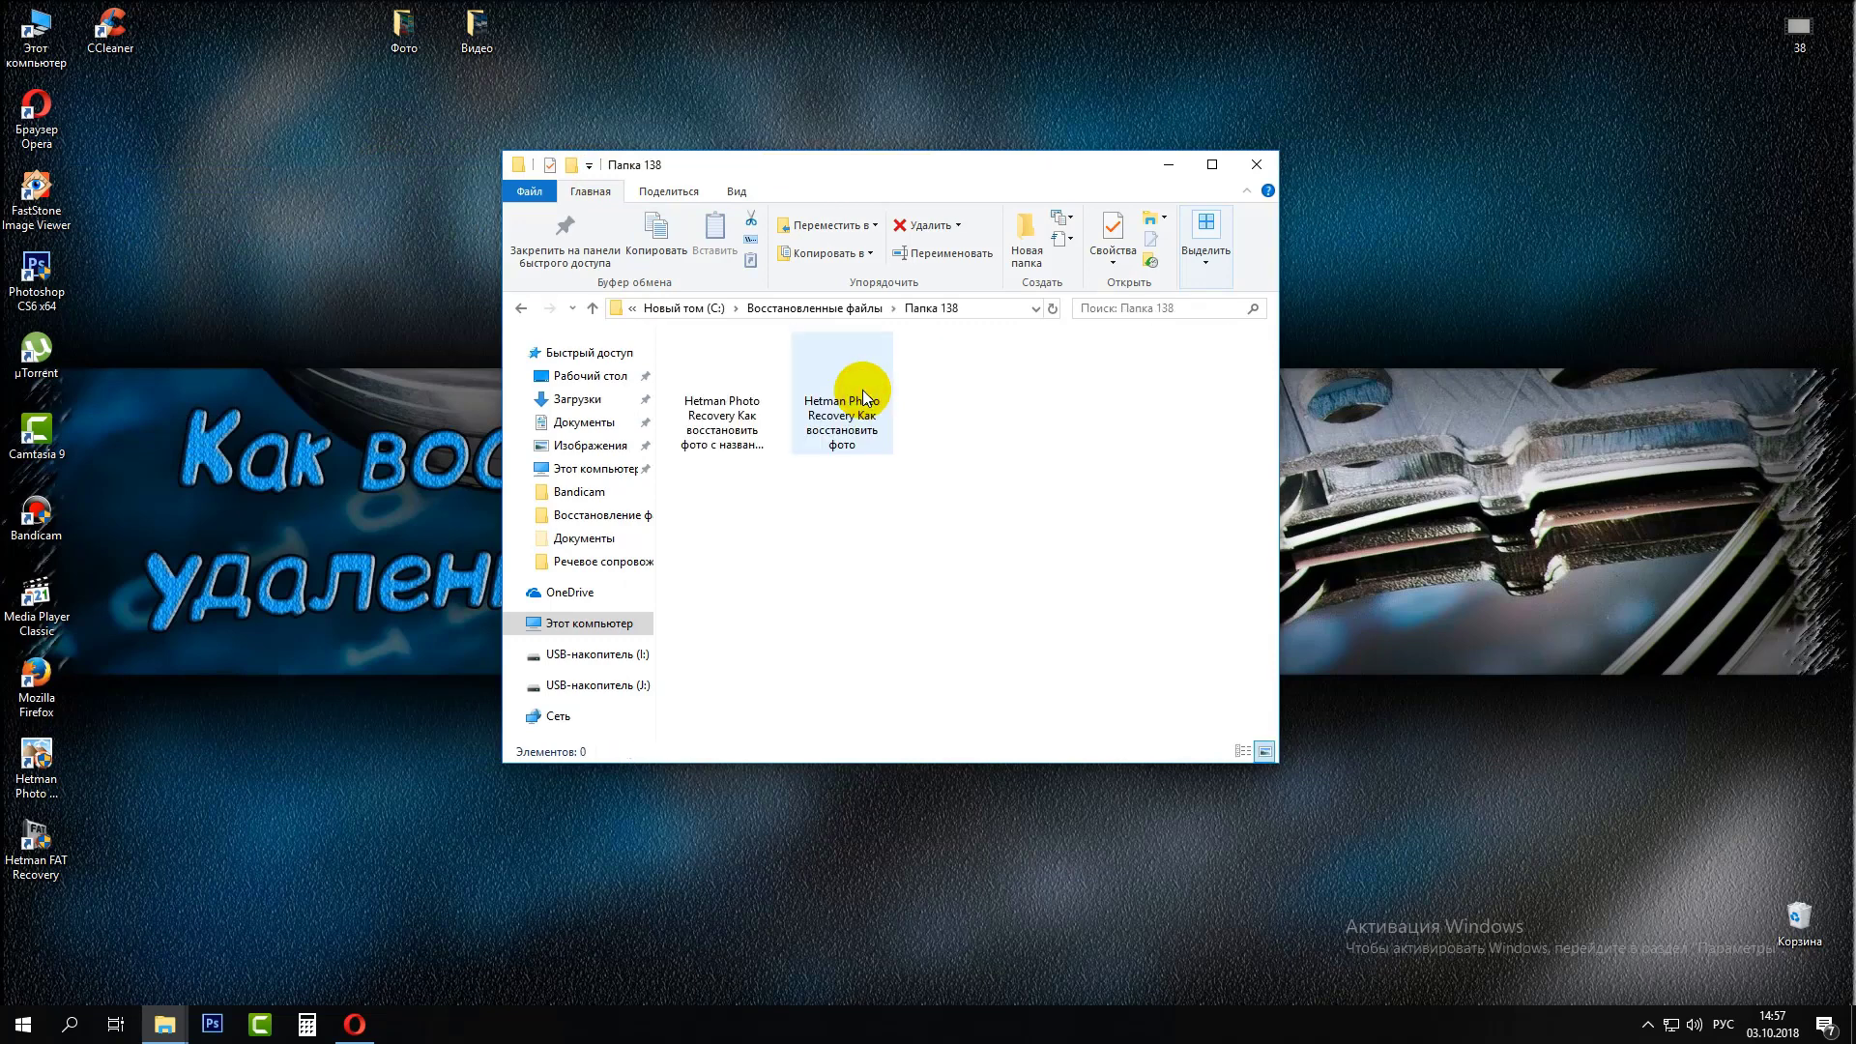
# Compare the size of the first recovered video in Папка 138 with its original in the desktop folder Видео, keeping both windows in view
pyautogui.click(725, 360)
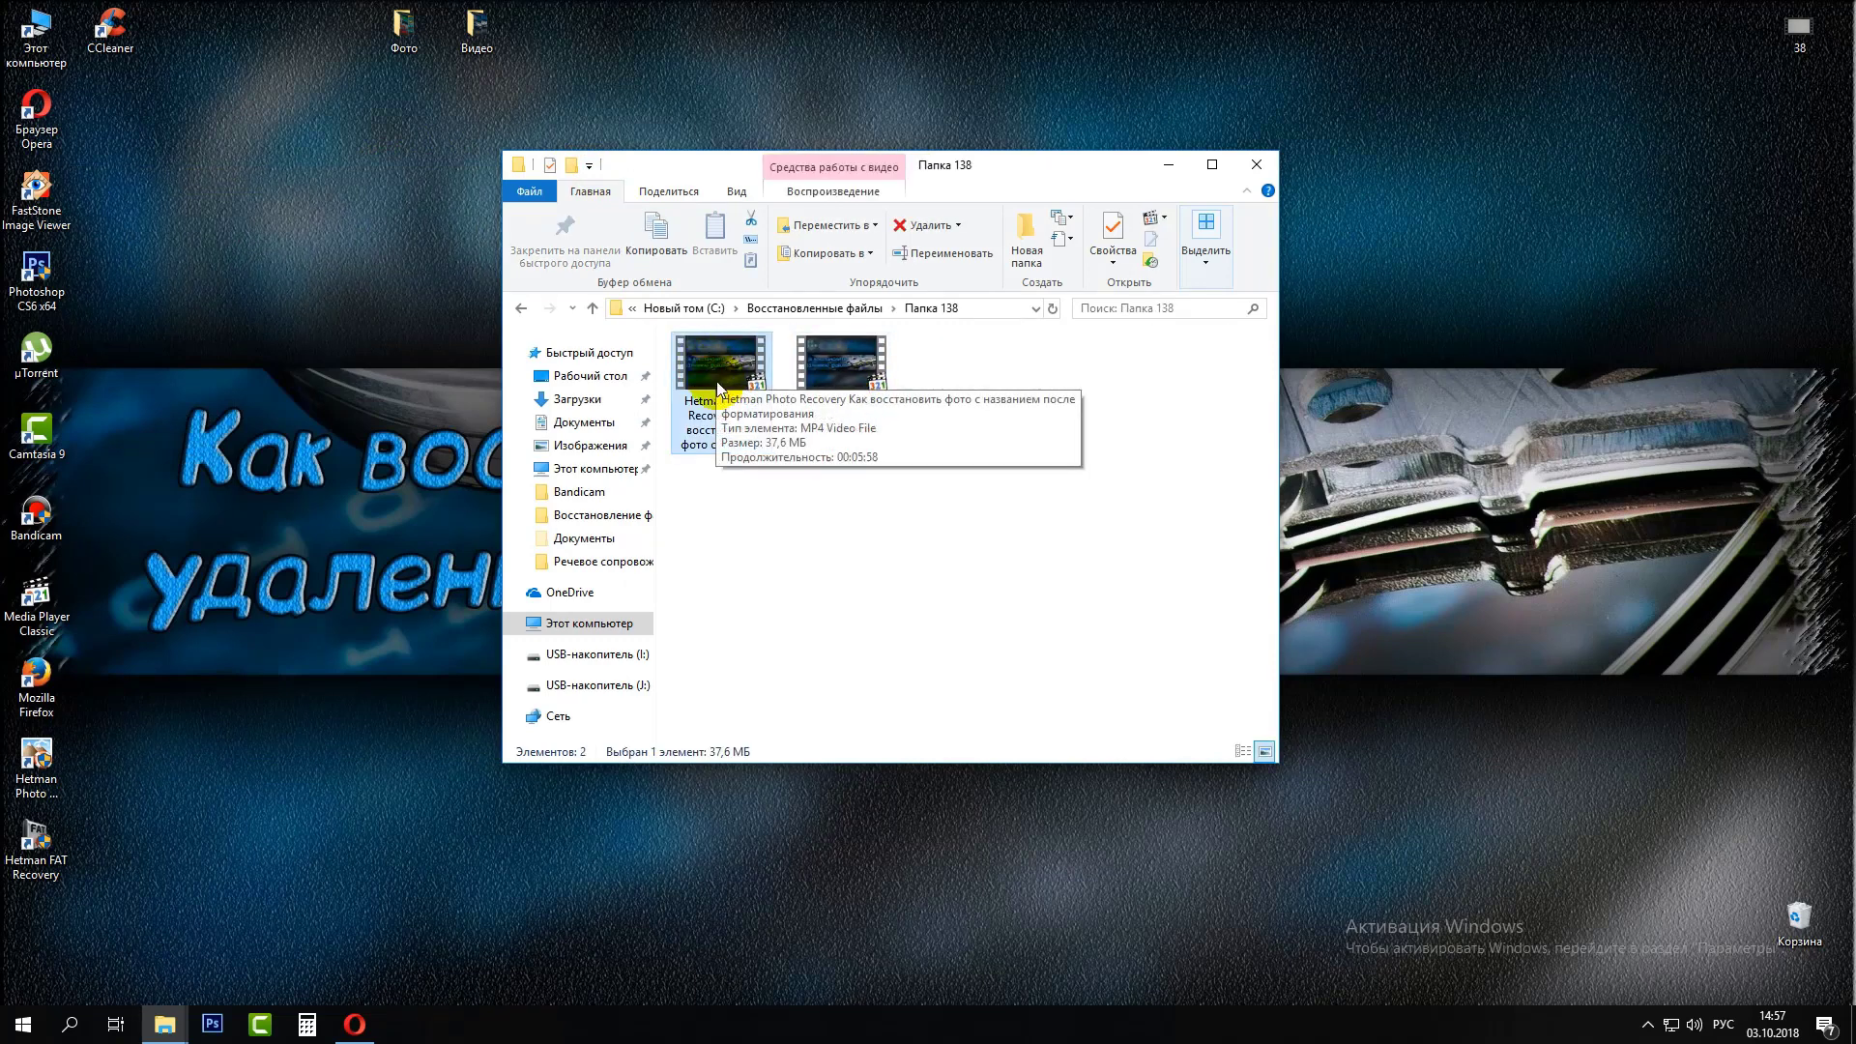
pyautogui.doubleClick(476, 34)
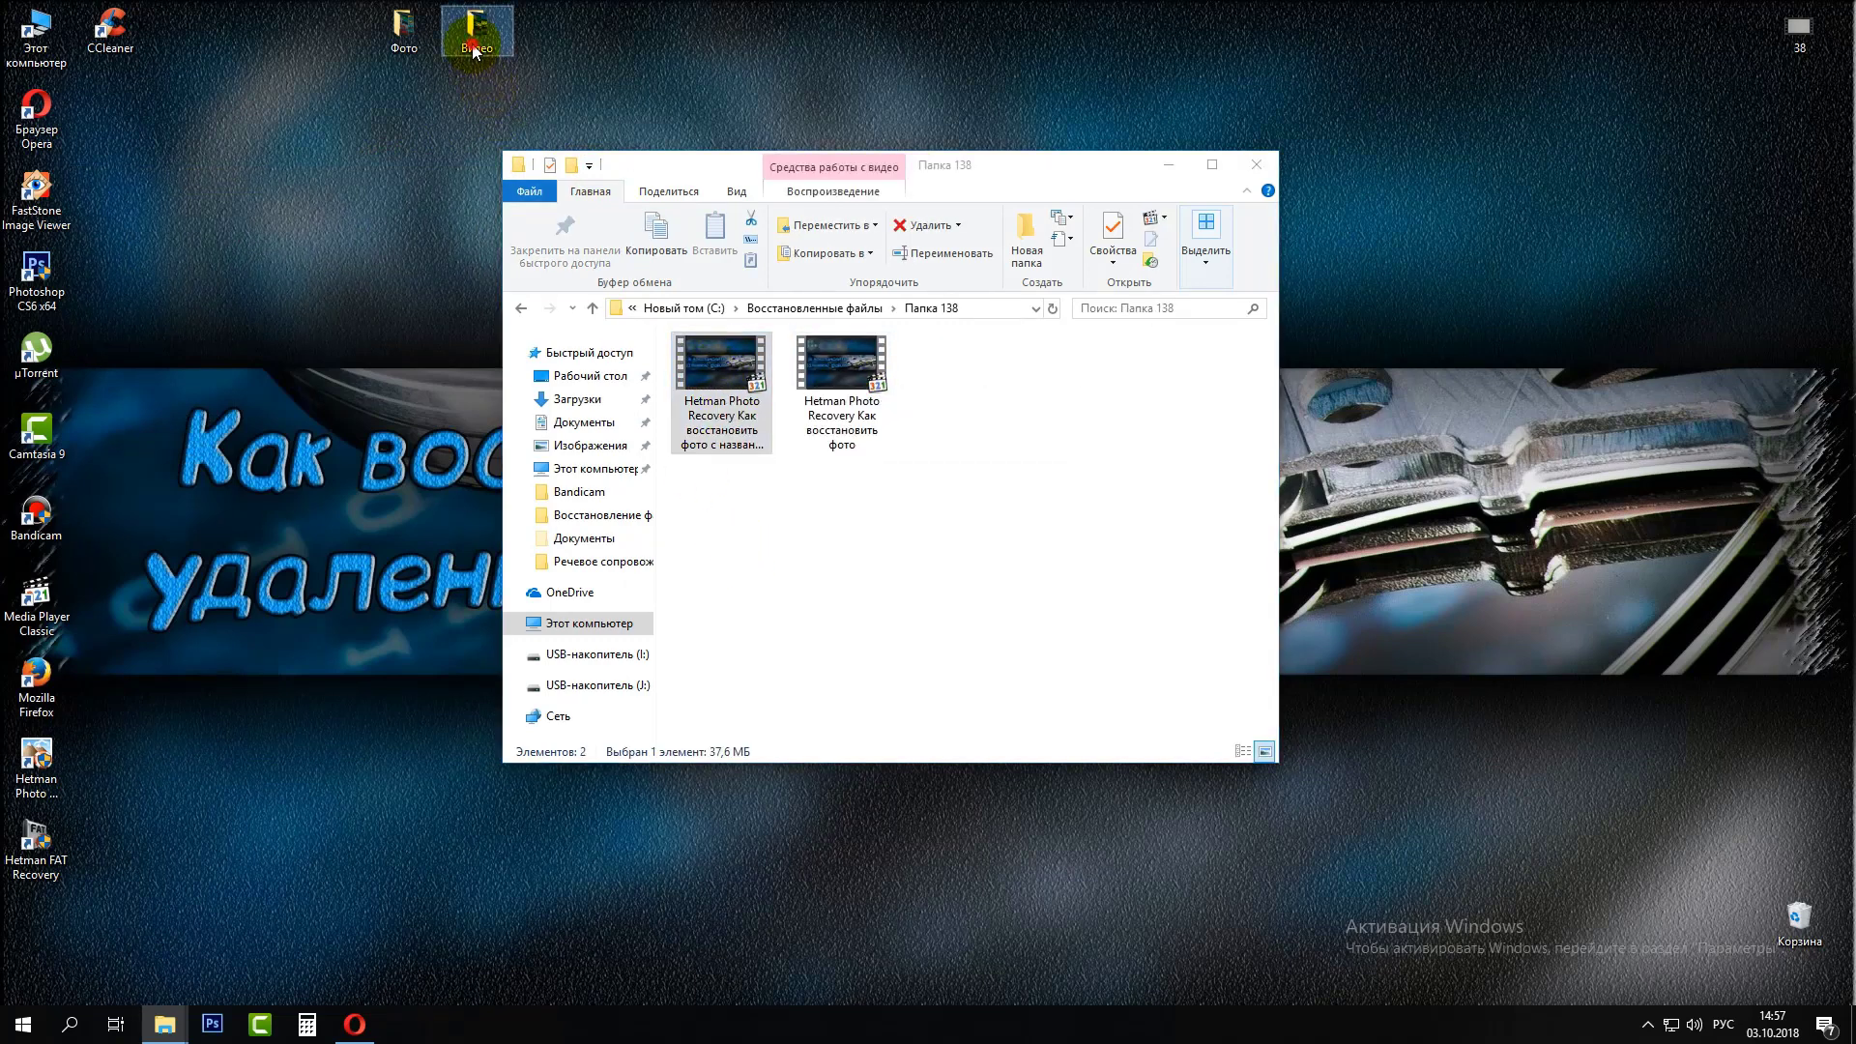
pyautogui.click(268, 391)
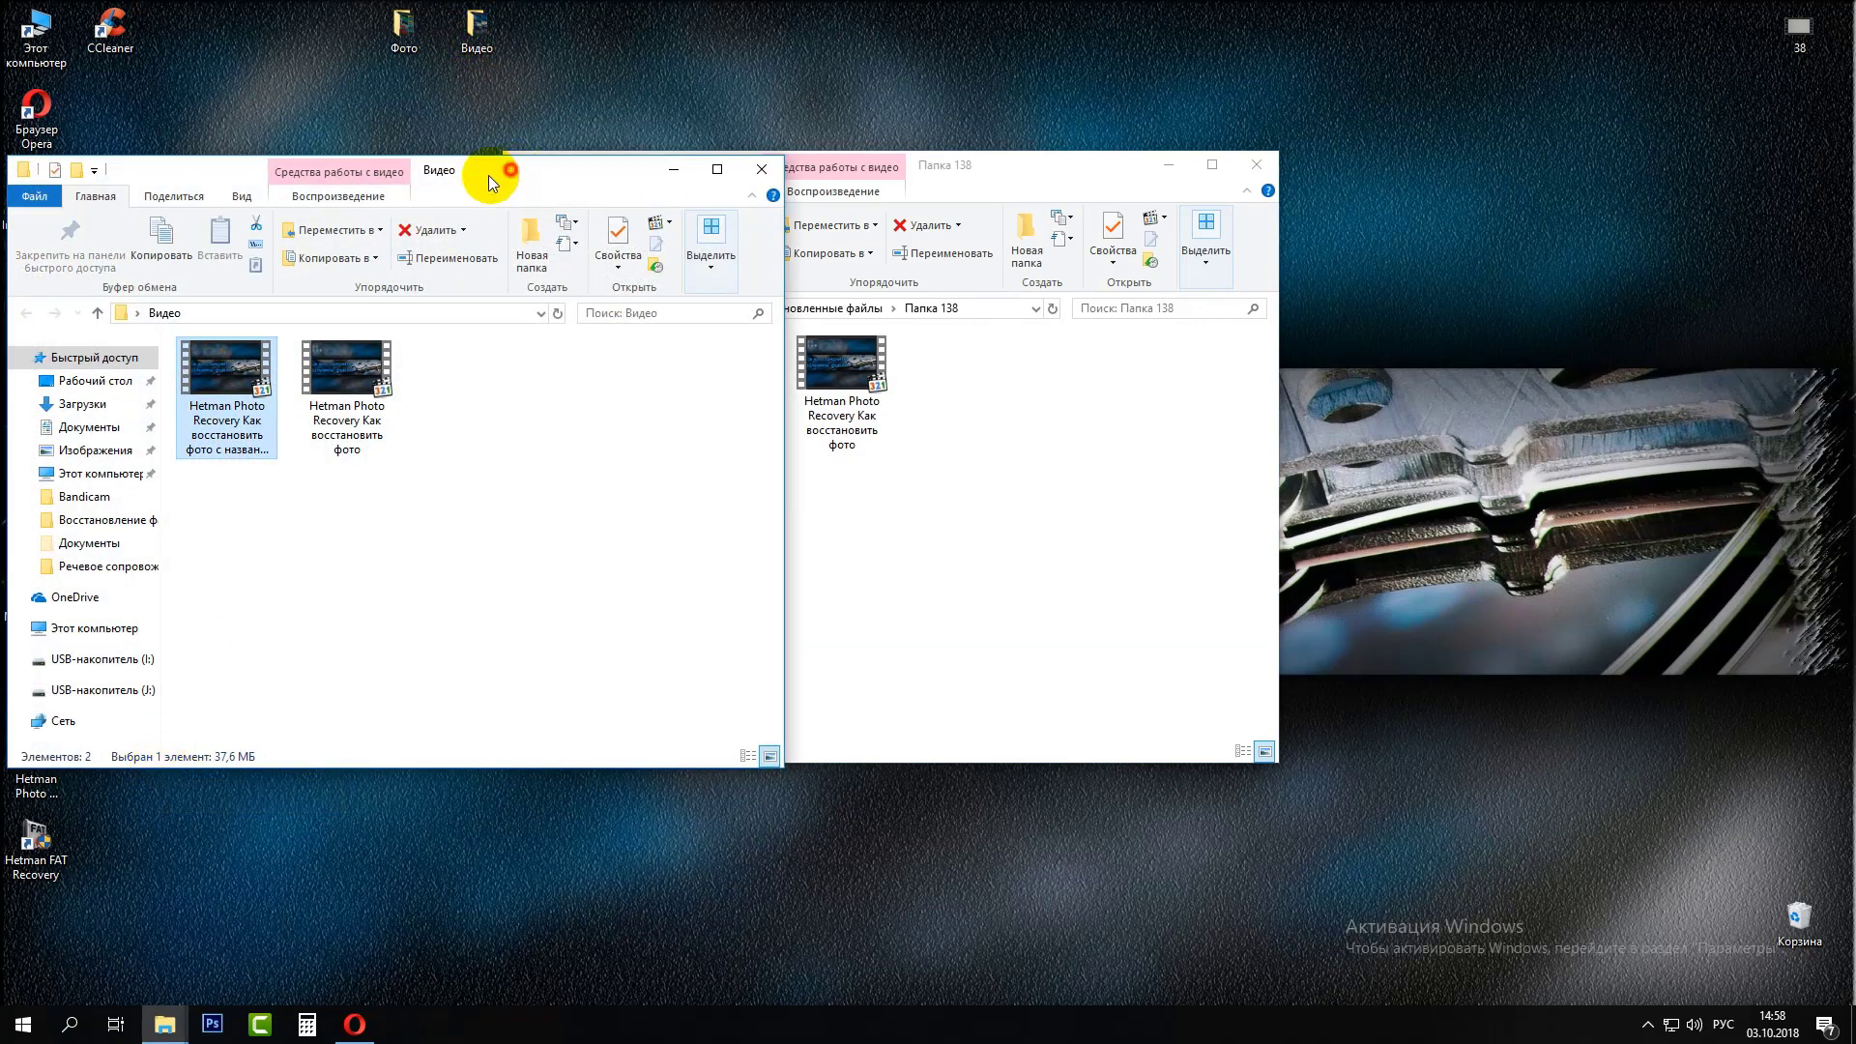
pyautogui.moveTo(489, 174); pyautogui.dragTo(427, 165)
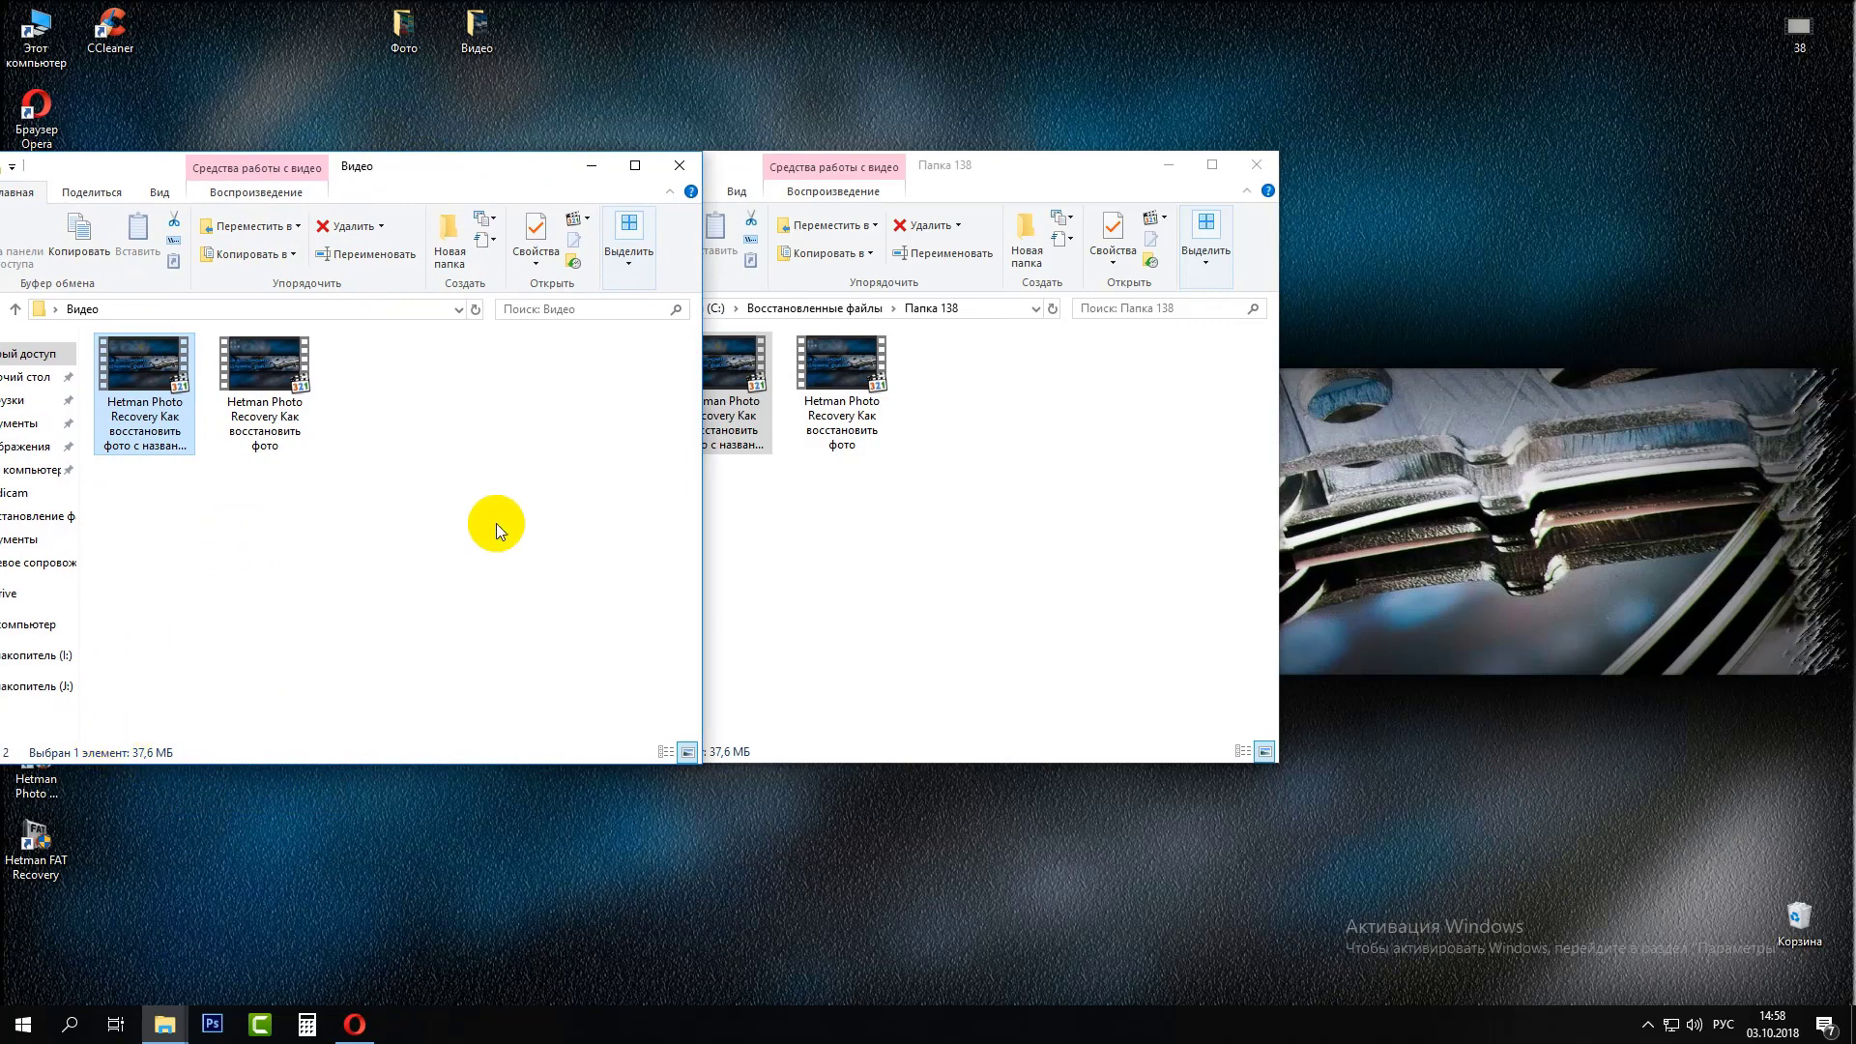
# Compare the second recovered video in Папка 138 with its original in Видео by file size, and show the original's file details
pyautogui.click(851, 362)
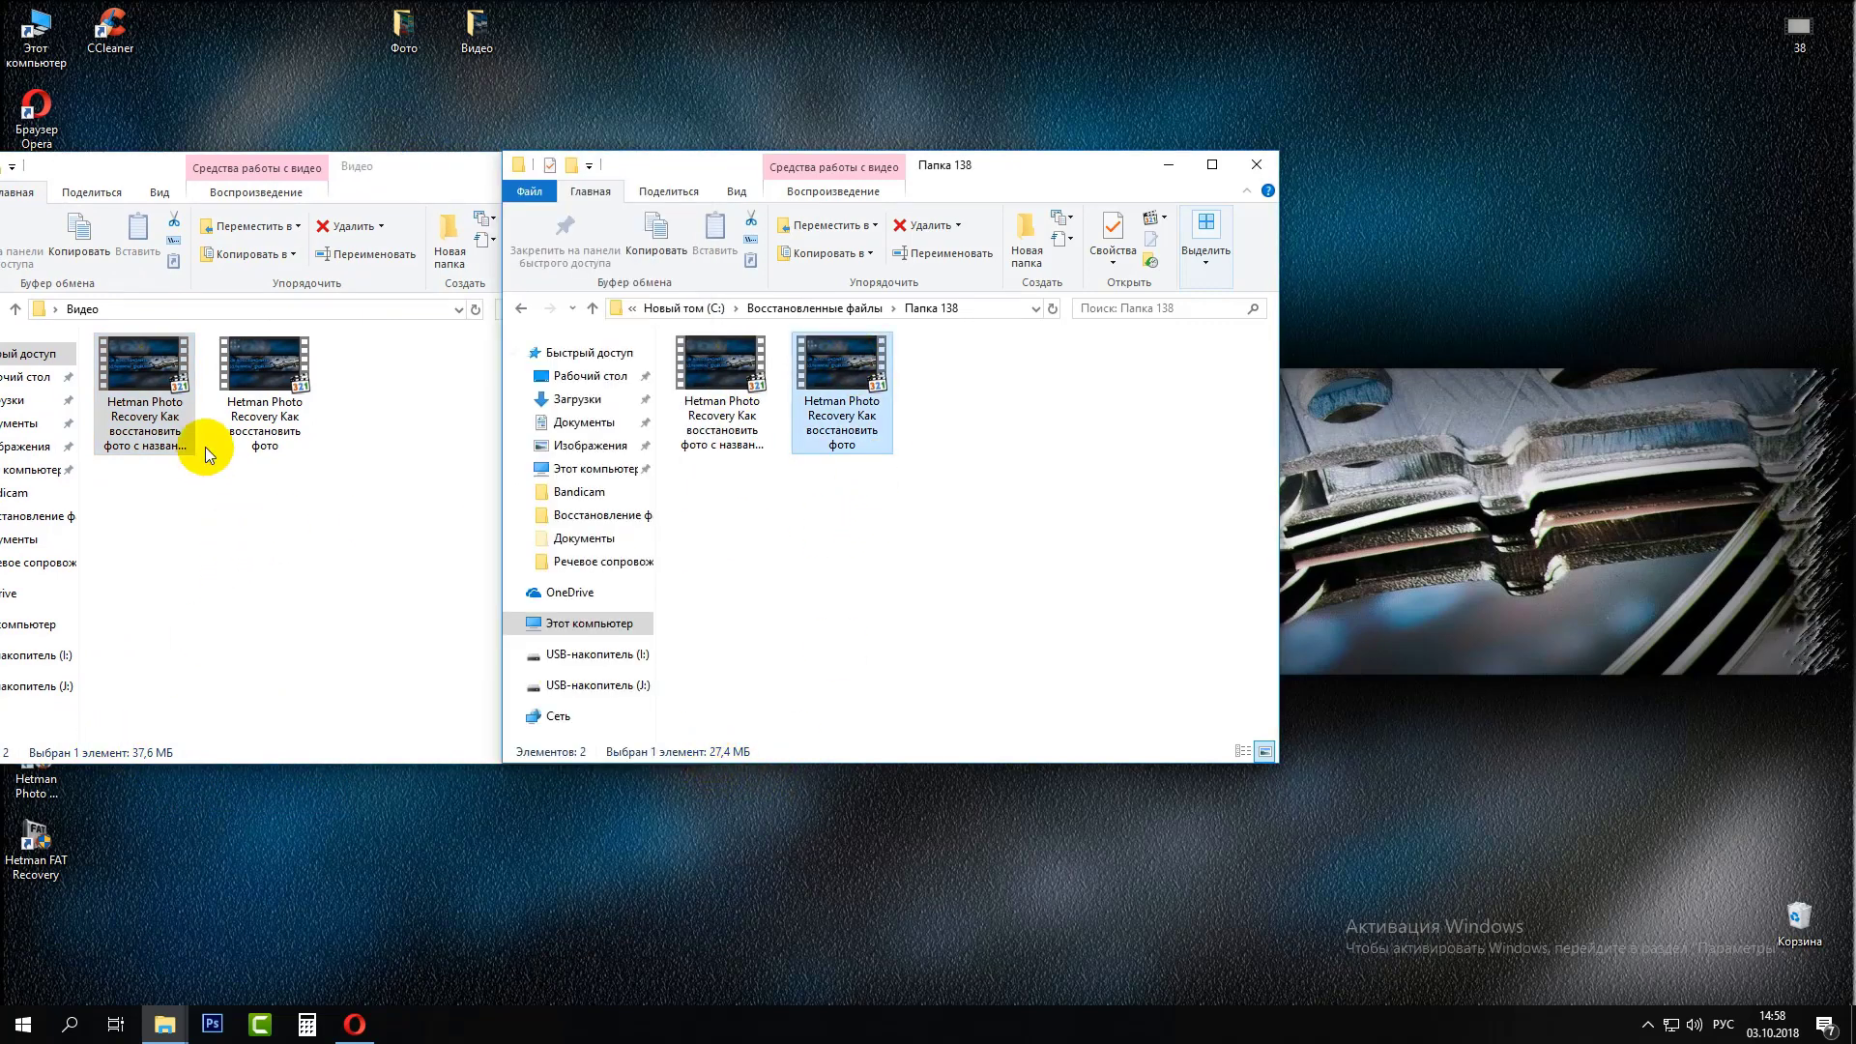
pyautogui.click(257, 400)
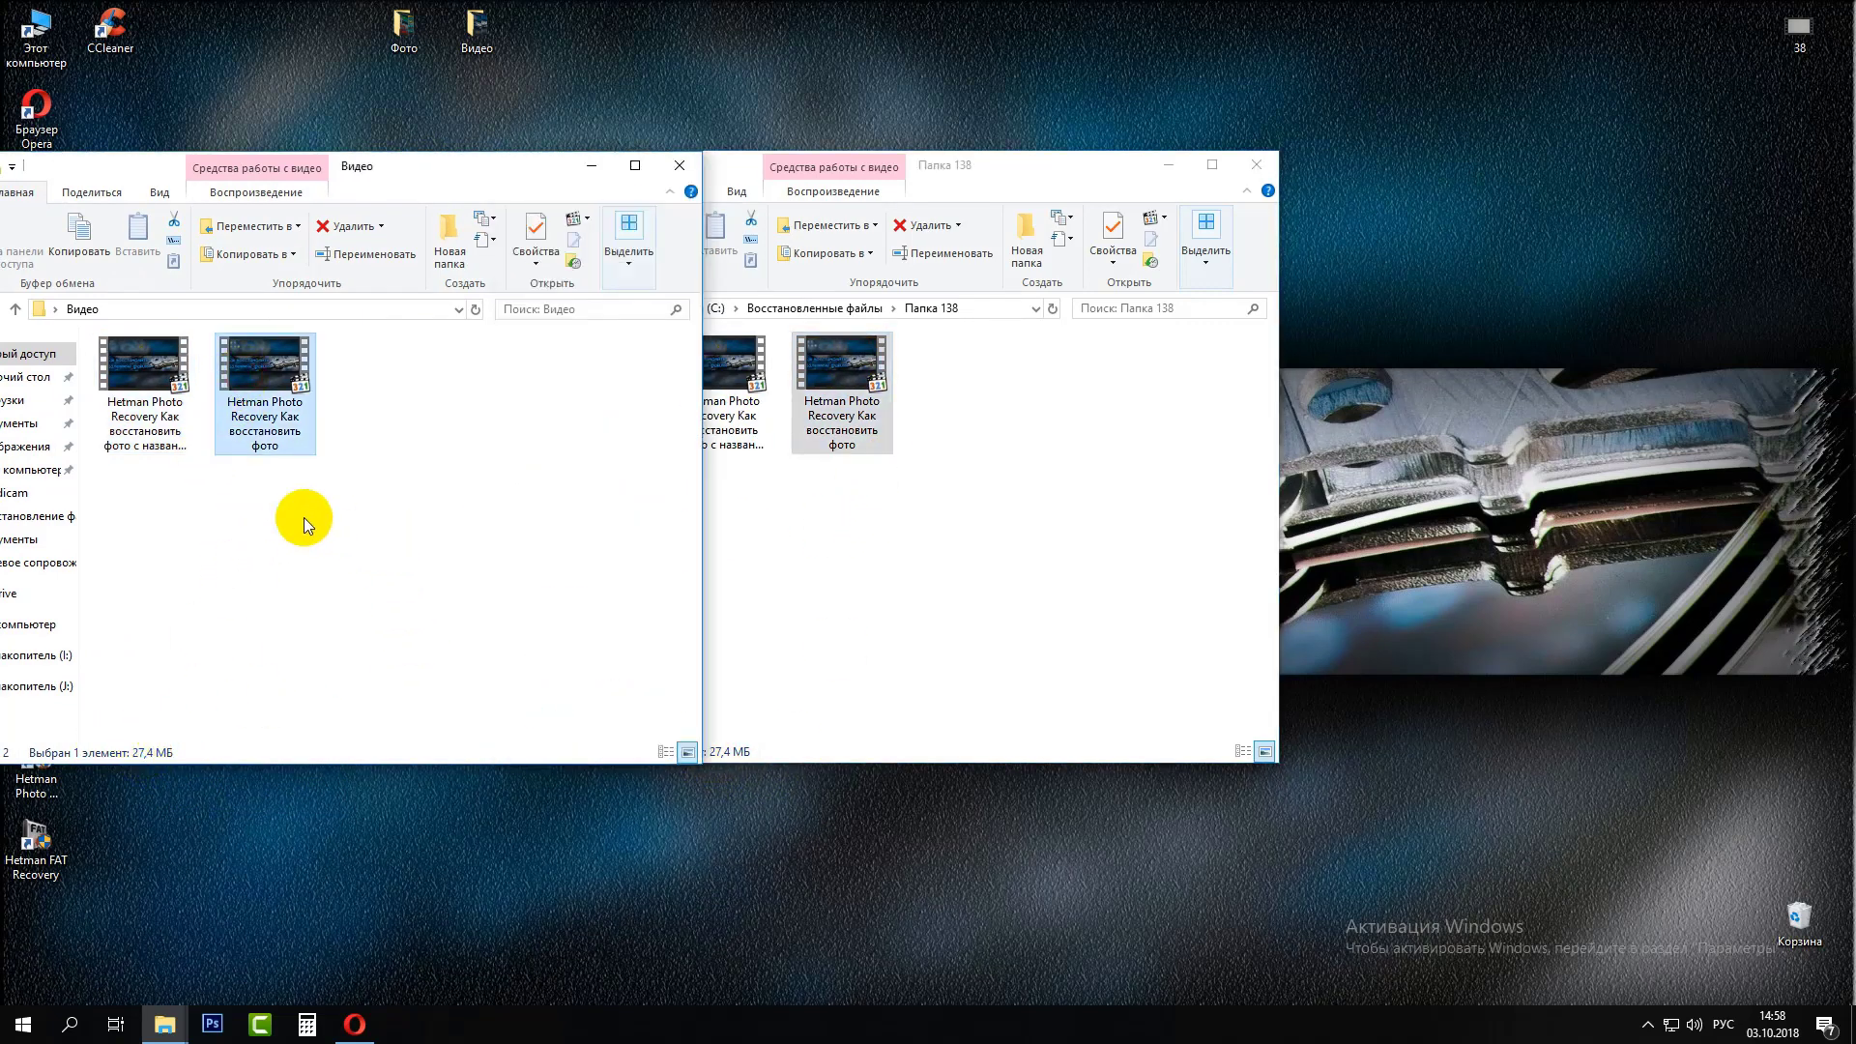
pyautogui.moveTo(287, 406)
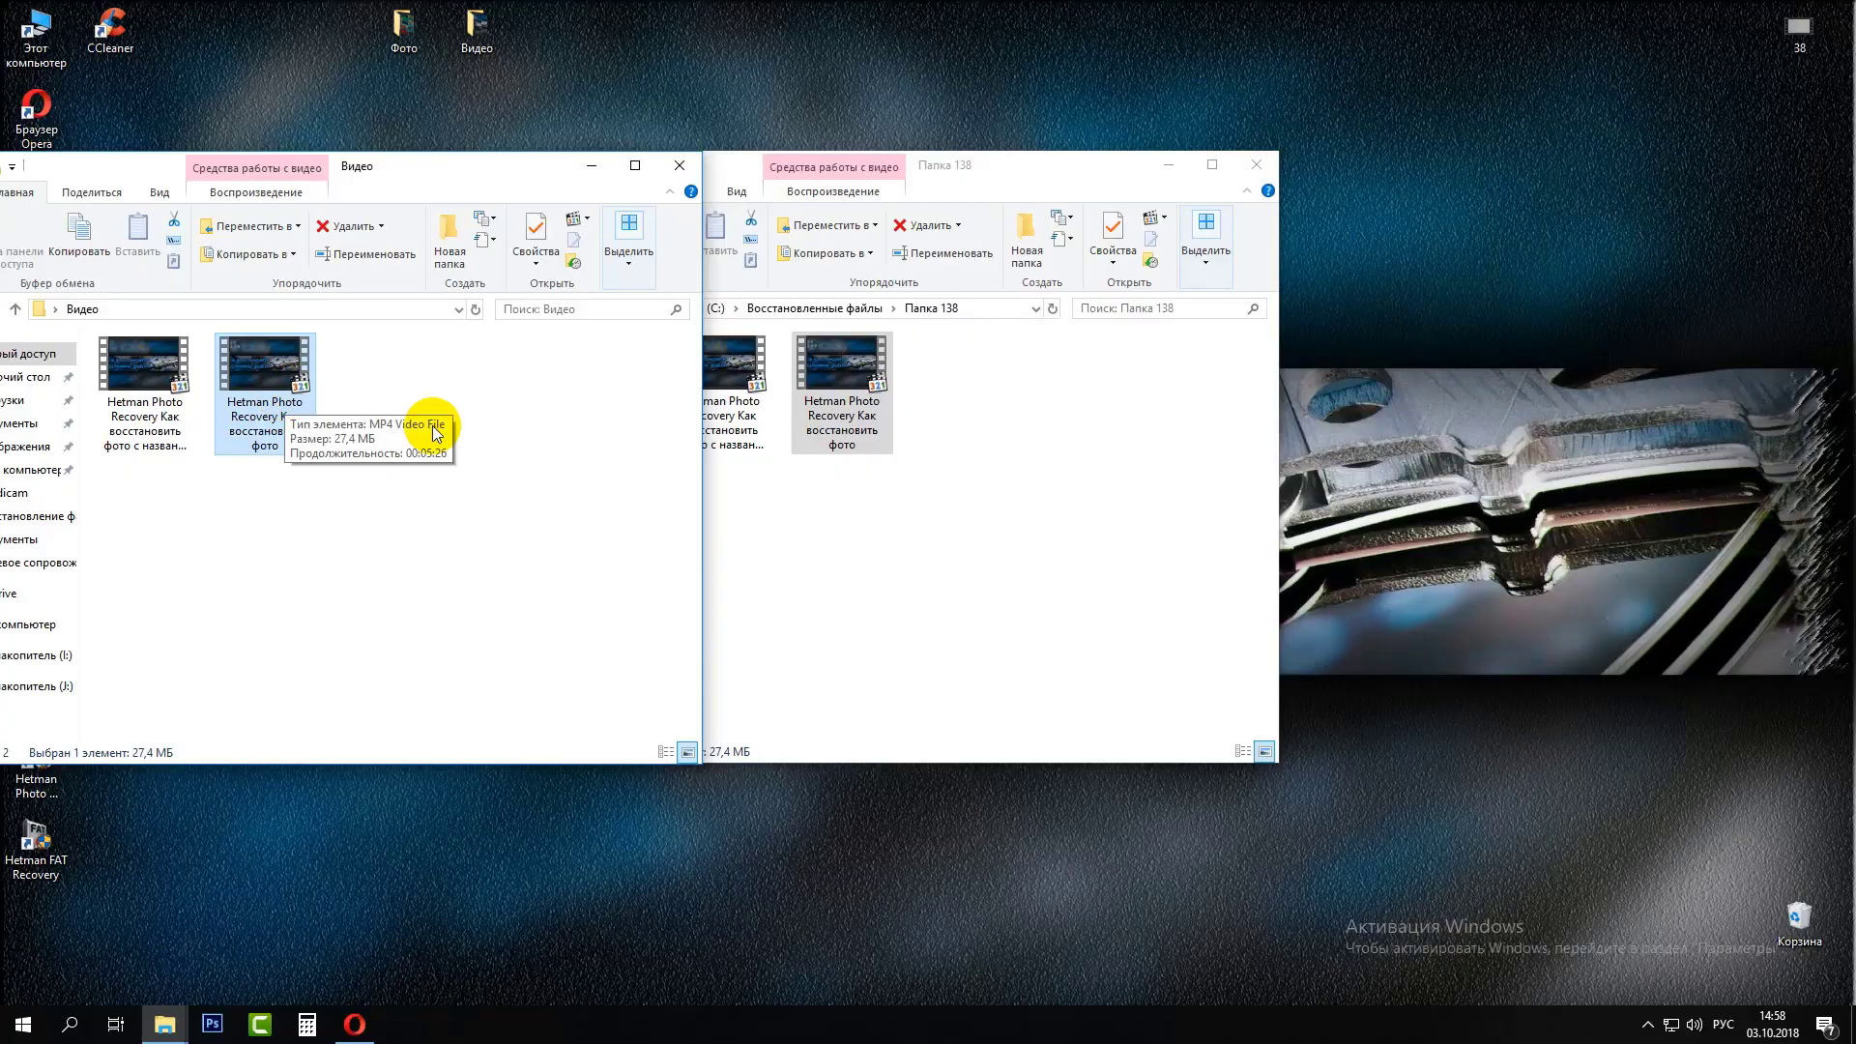